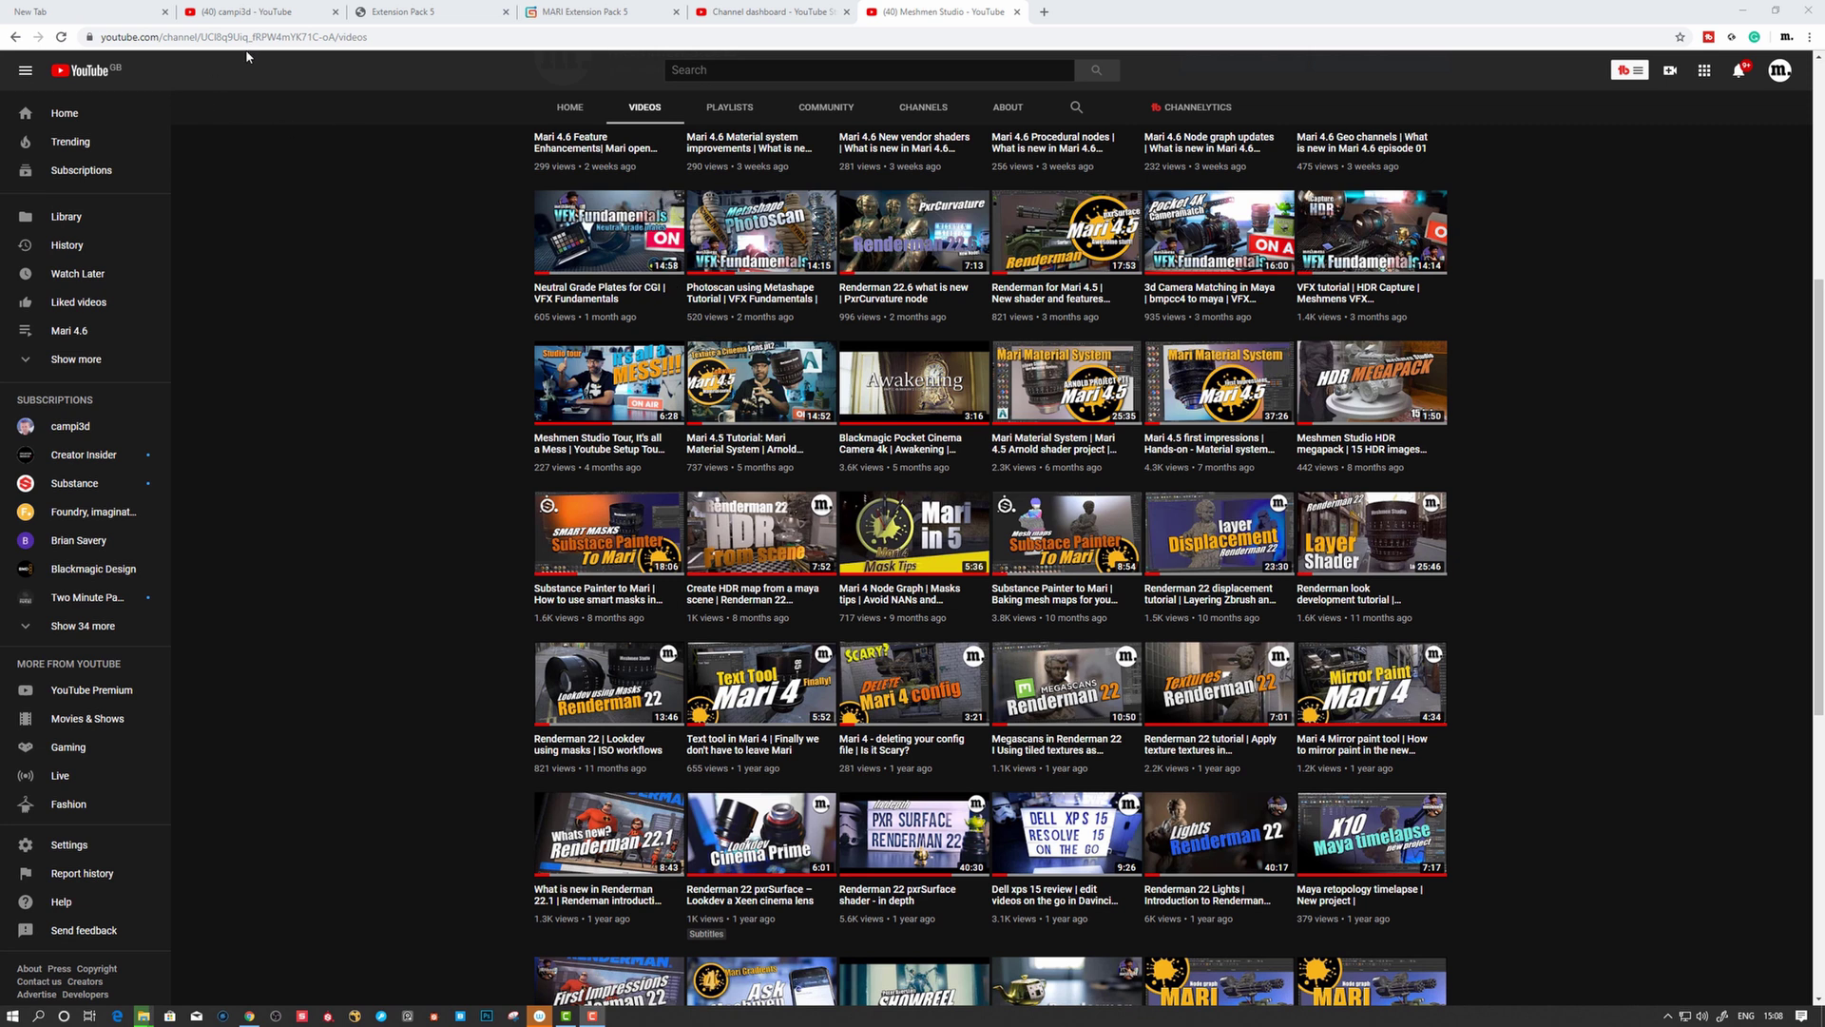
Step: Review the MARI Extension Pack YouTube channel and the MARI Extension Pack 5 product page with its key features and licence options
{"action": "left_click", "coordinate": [268, 14]}
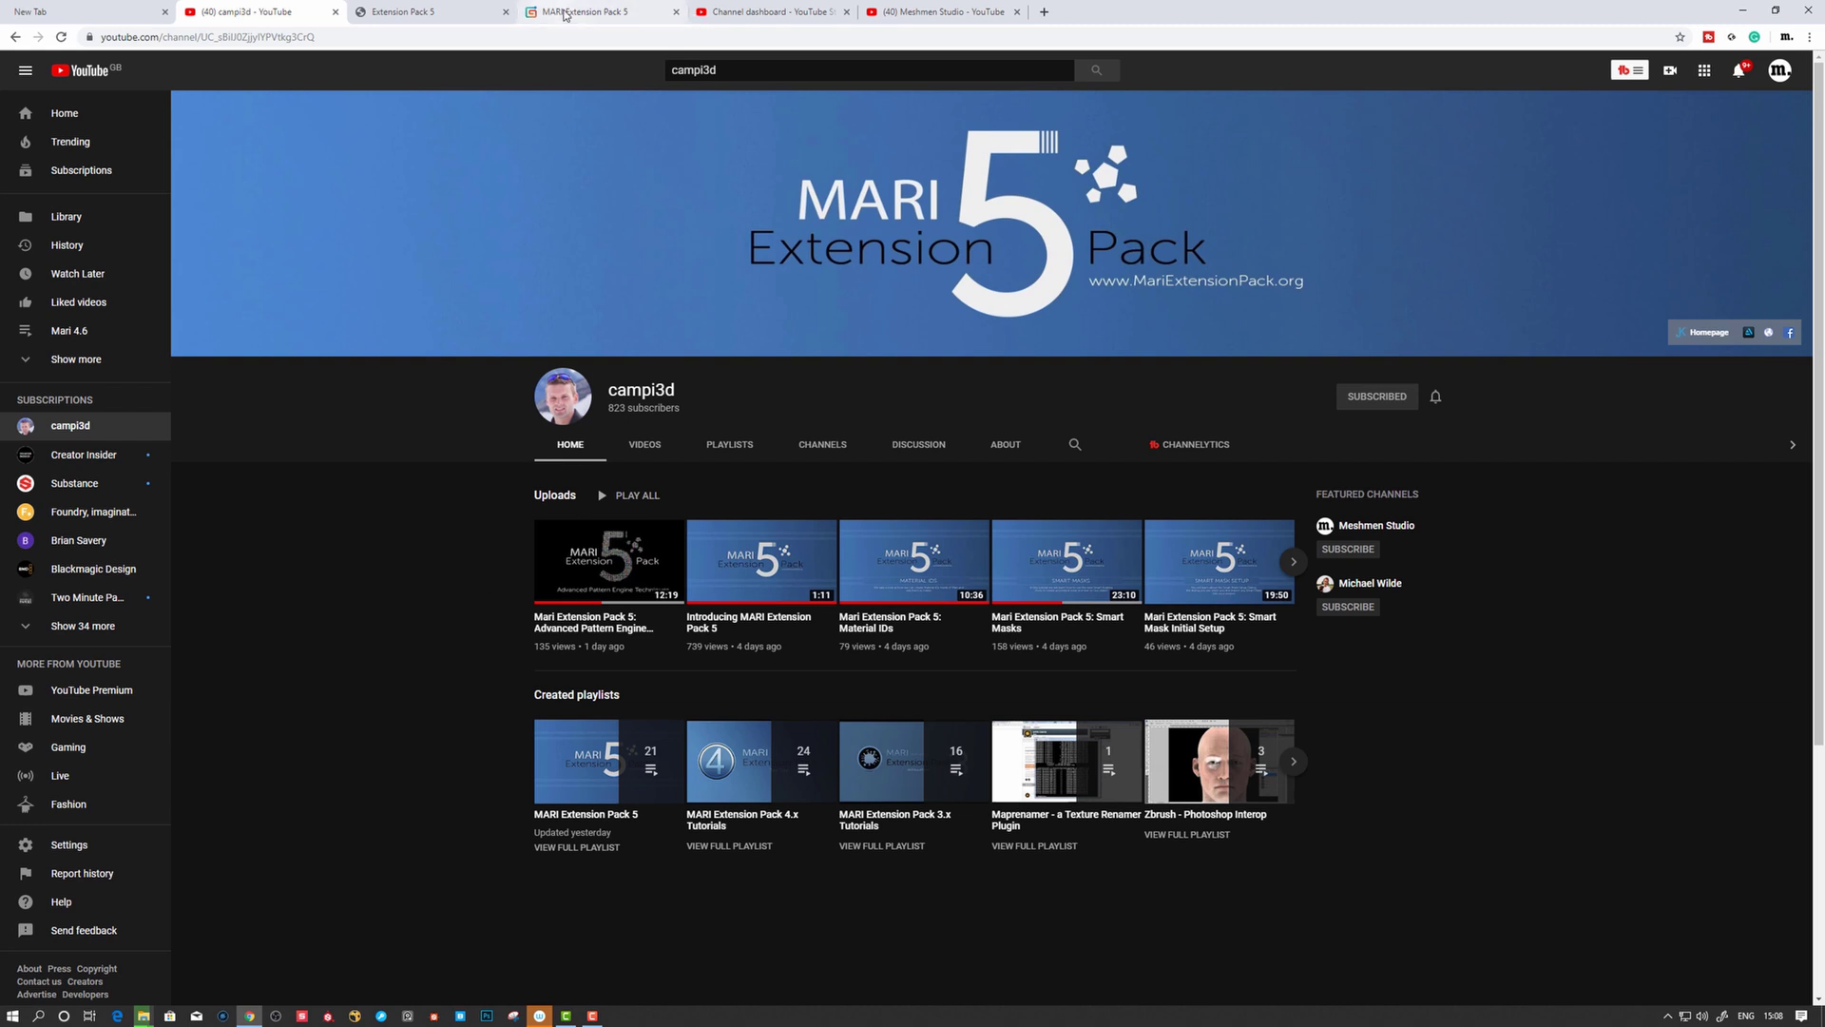
{"action": "left_click", "coordinate": [564, 12]}
{"action": "scroll", "coordinate": [458, 542], "scroll_direction": "up", "scroll_amount": 2}
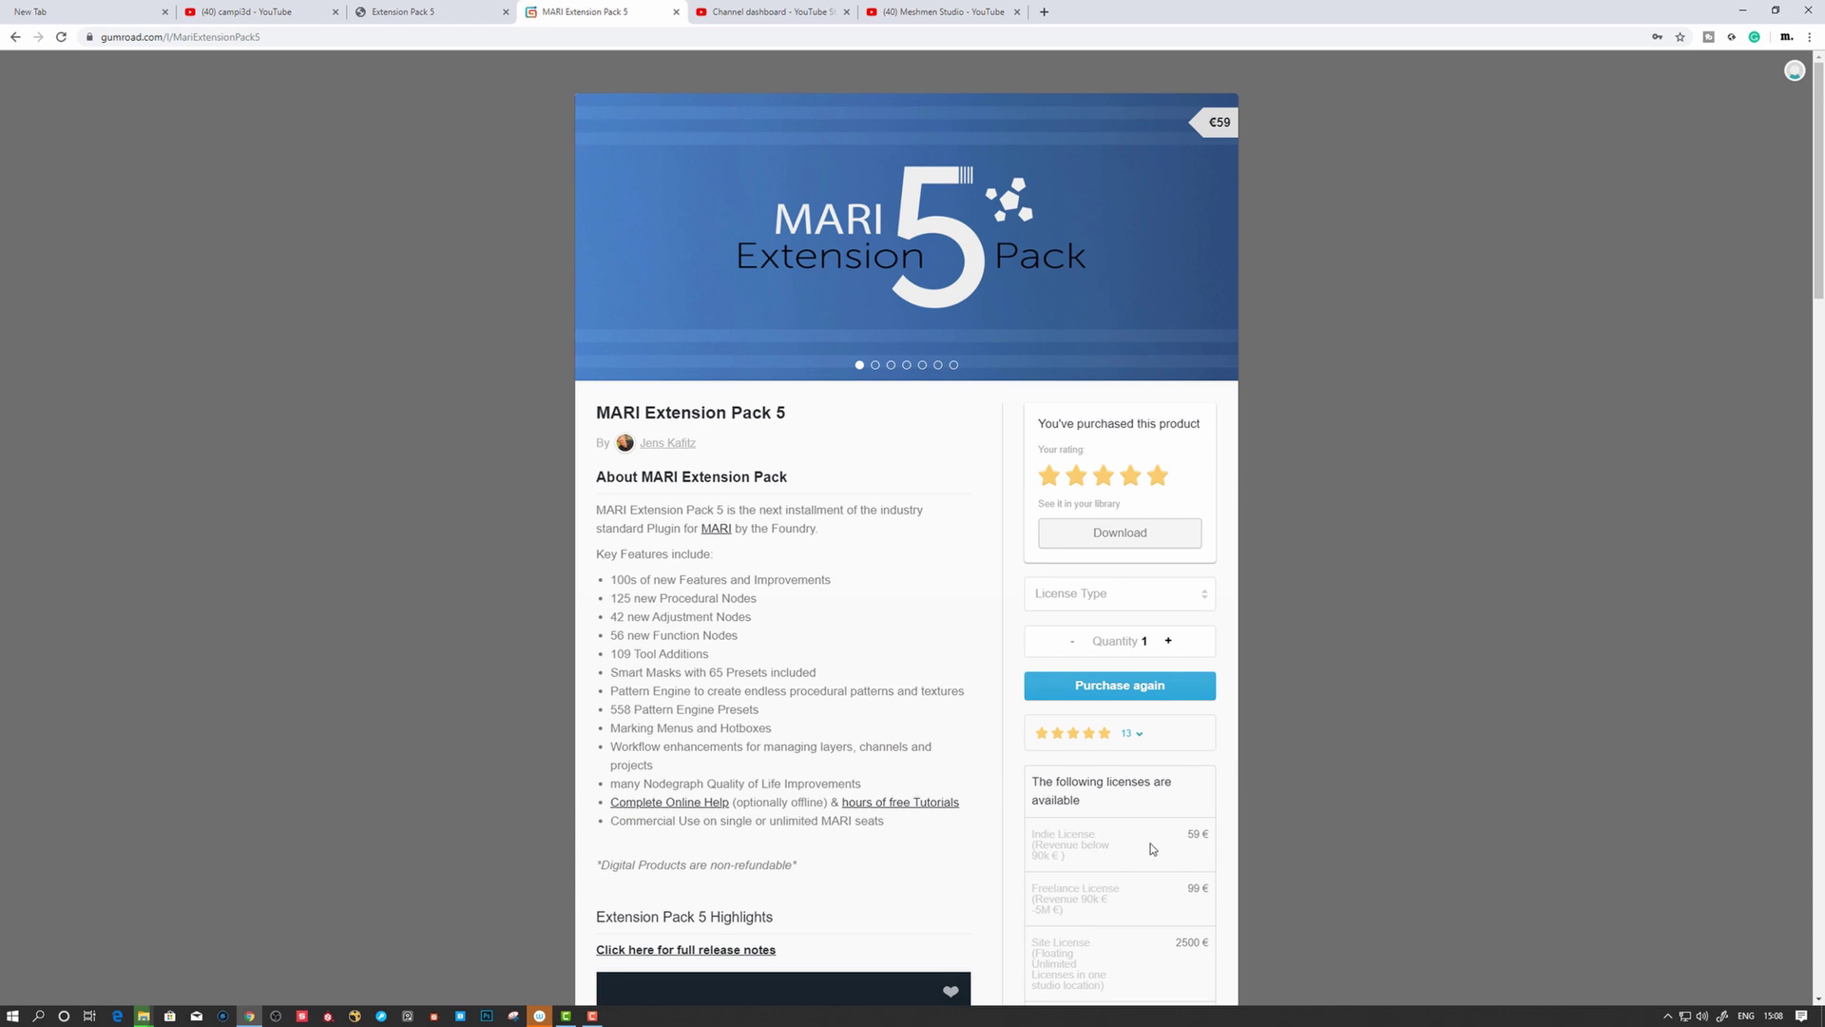
{"action": "scroll", "coordinate": [1466, 677], "scroll_direction": "down", "scroll_amount": 4}
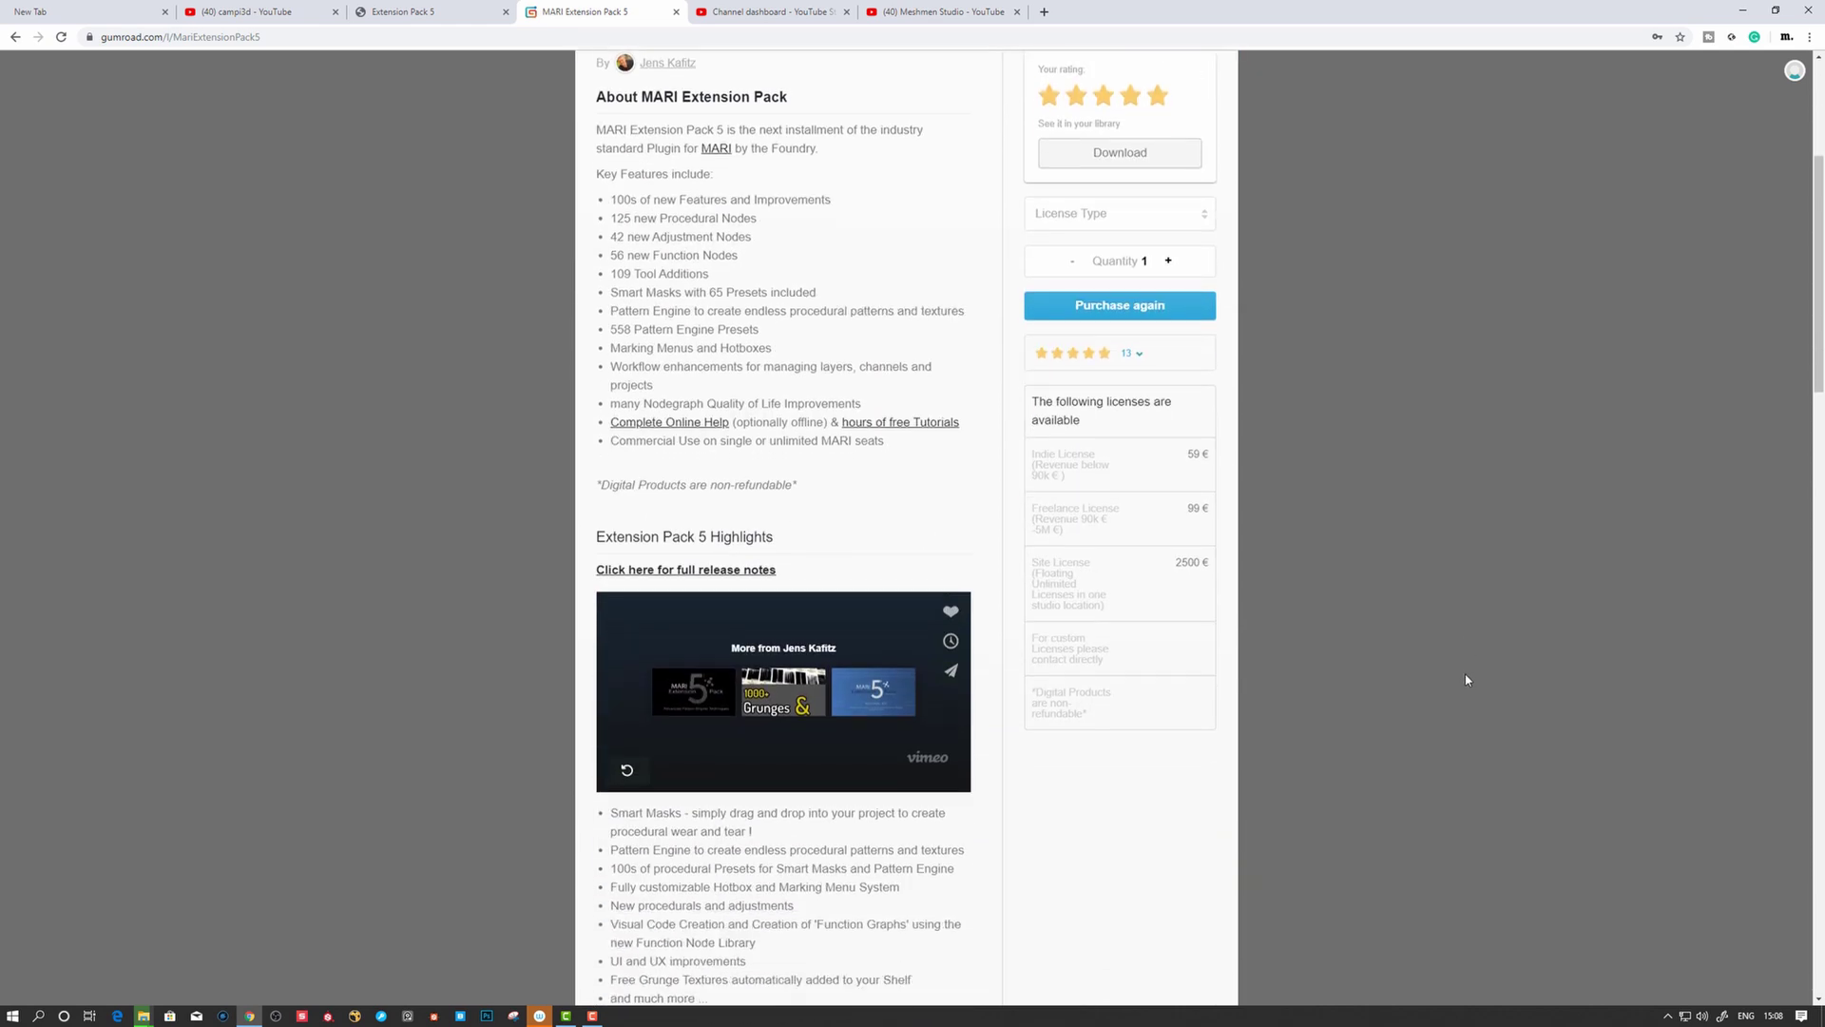
{"action": "scroll", "coordinate": [1465, 680], "scroll_direction": "up", "scroll_amount": 1}
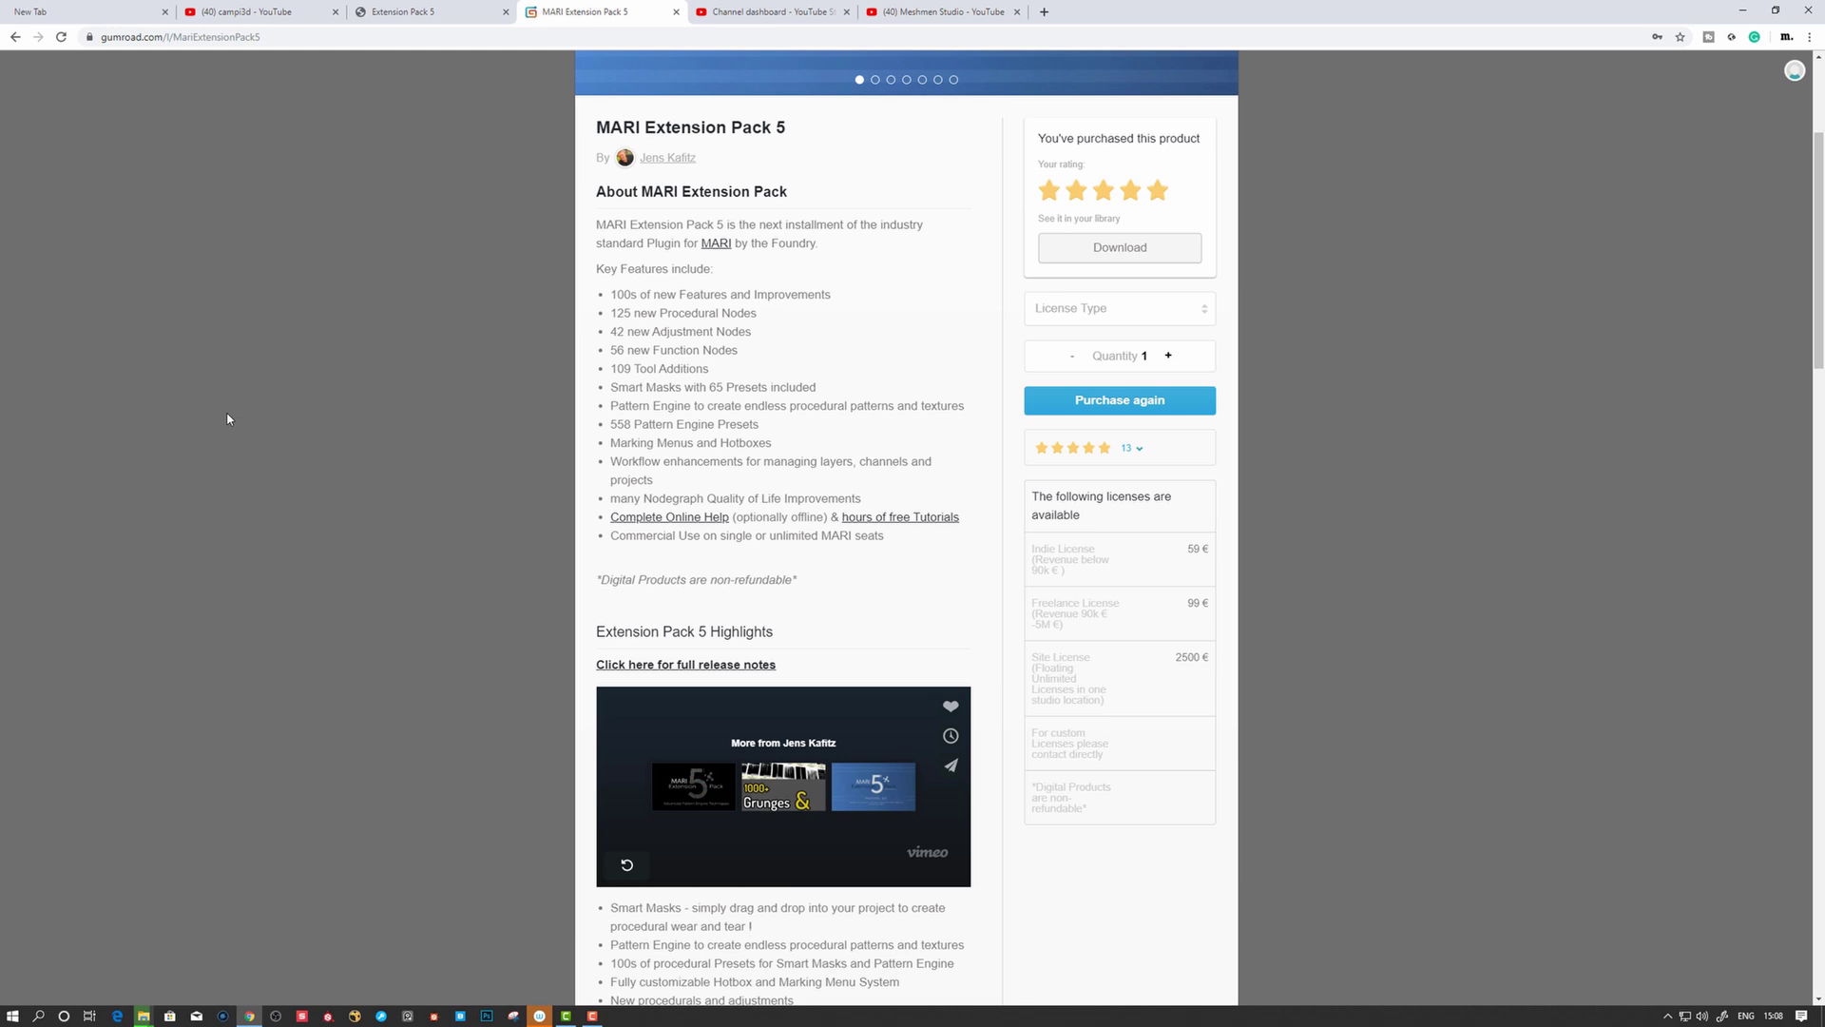
{"action": "left_click", "coordinate": [249, 14]}
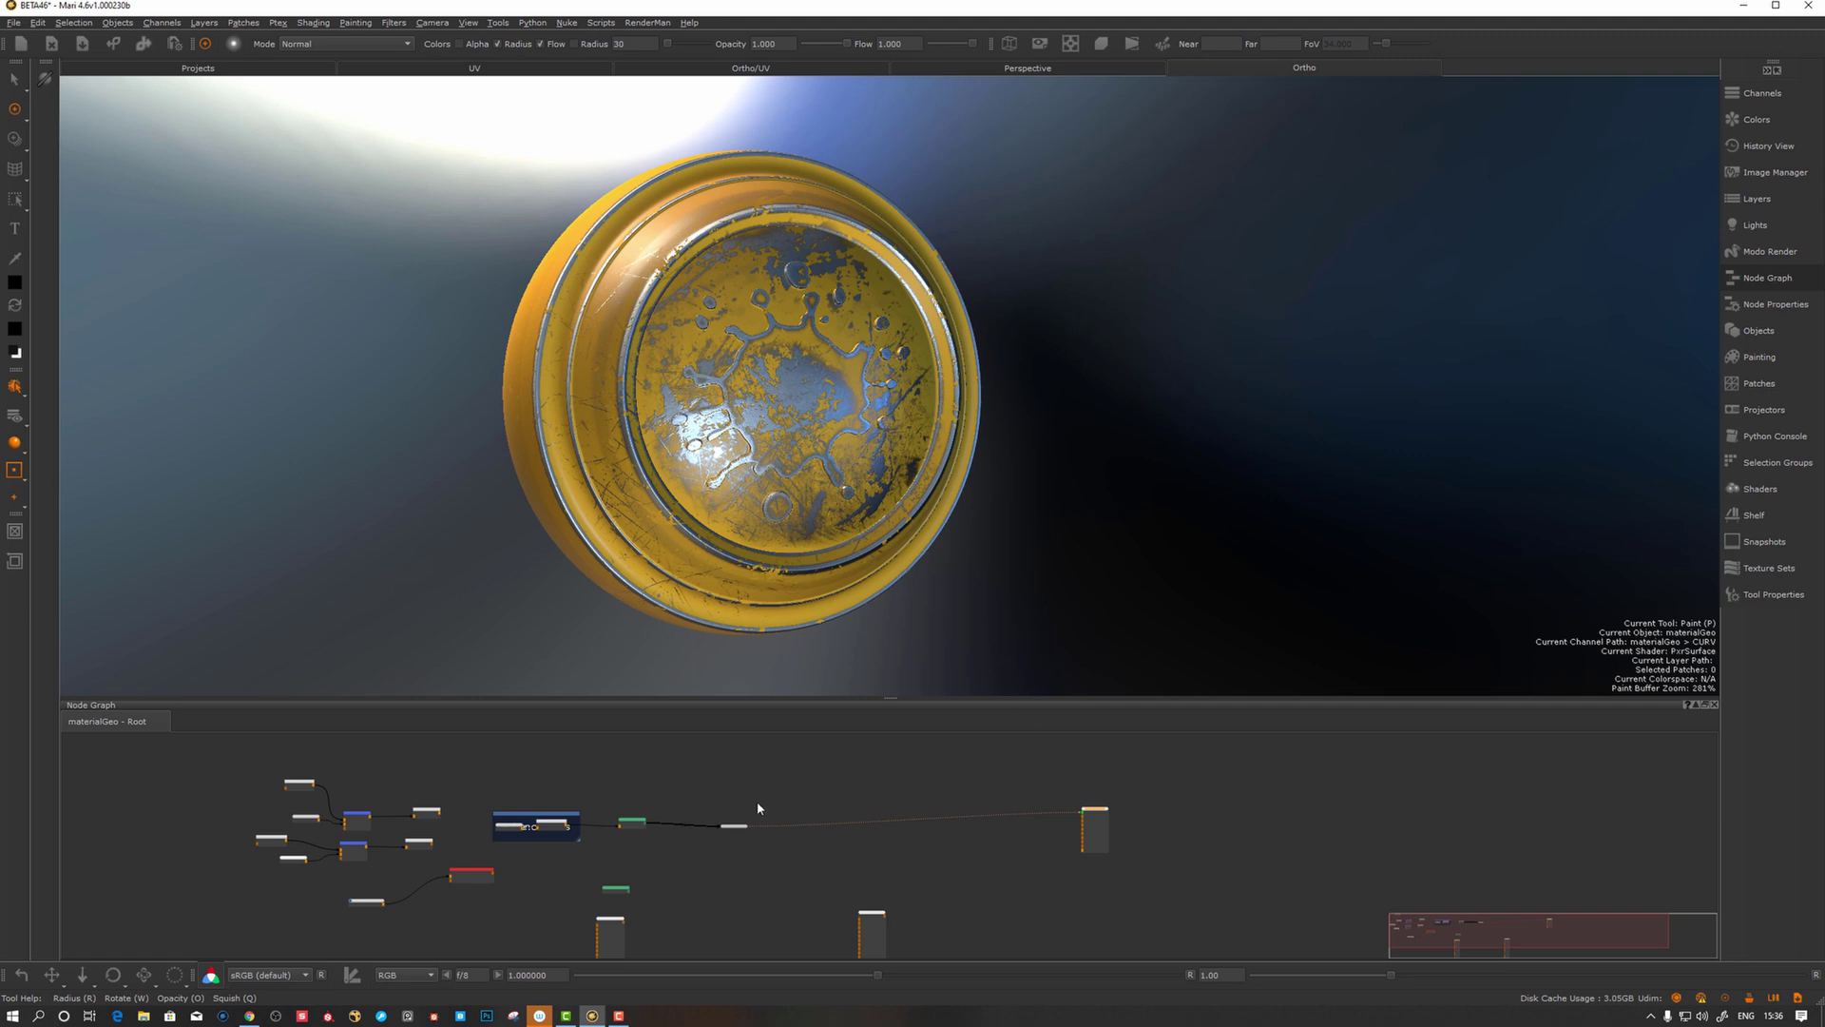
Step: Open the Mask Shelf for the materialGeo node graph and show its Smart Masks presets
{"action": "middle_click_drag", "start_coordinate": [836, 787], "coordinate": [821, 787]}
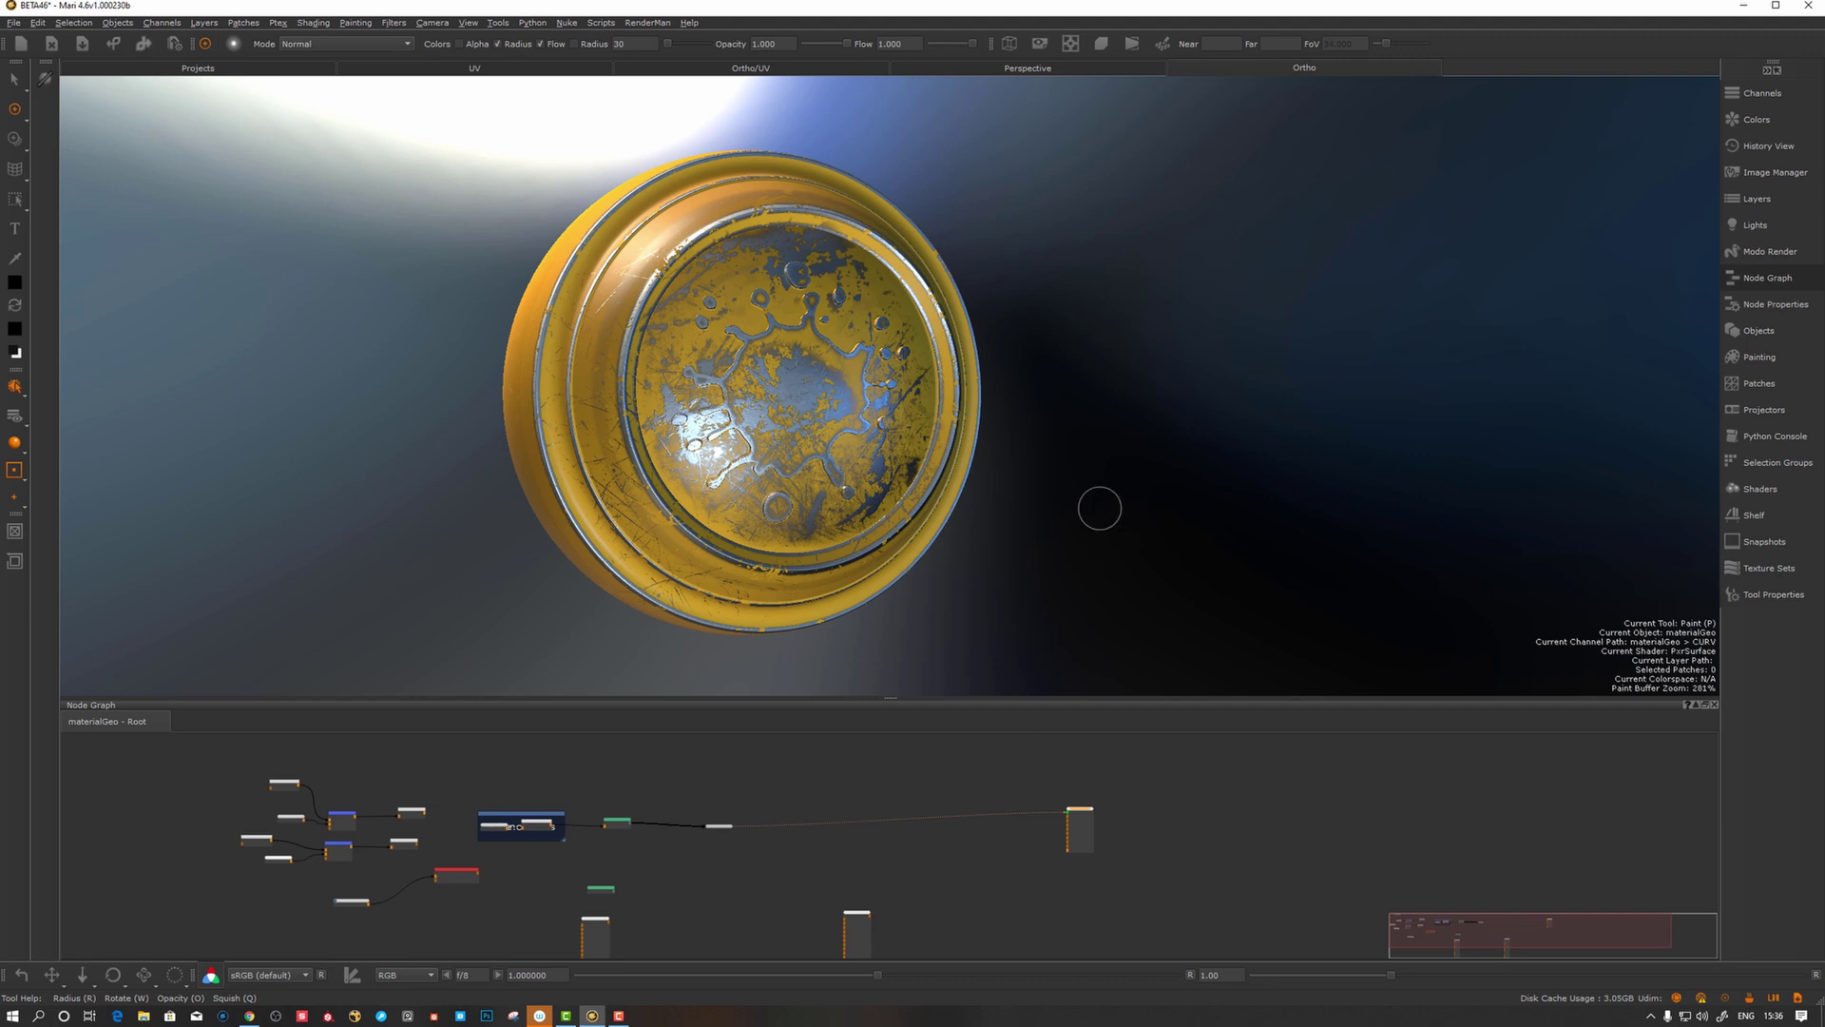
{"action": "left_click_drag", "start_coordinate": [839, 588], "coordinate": [826, 592], "text": "alt"}
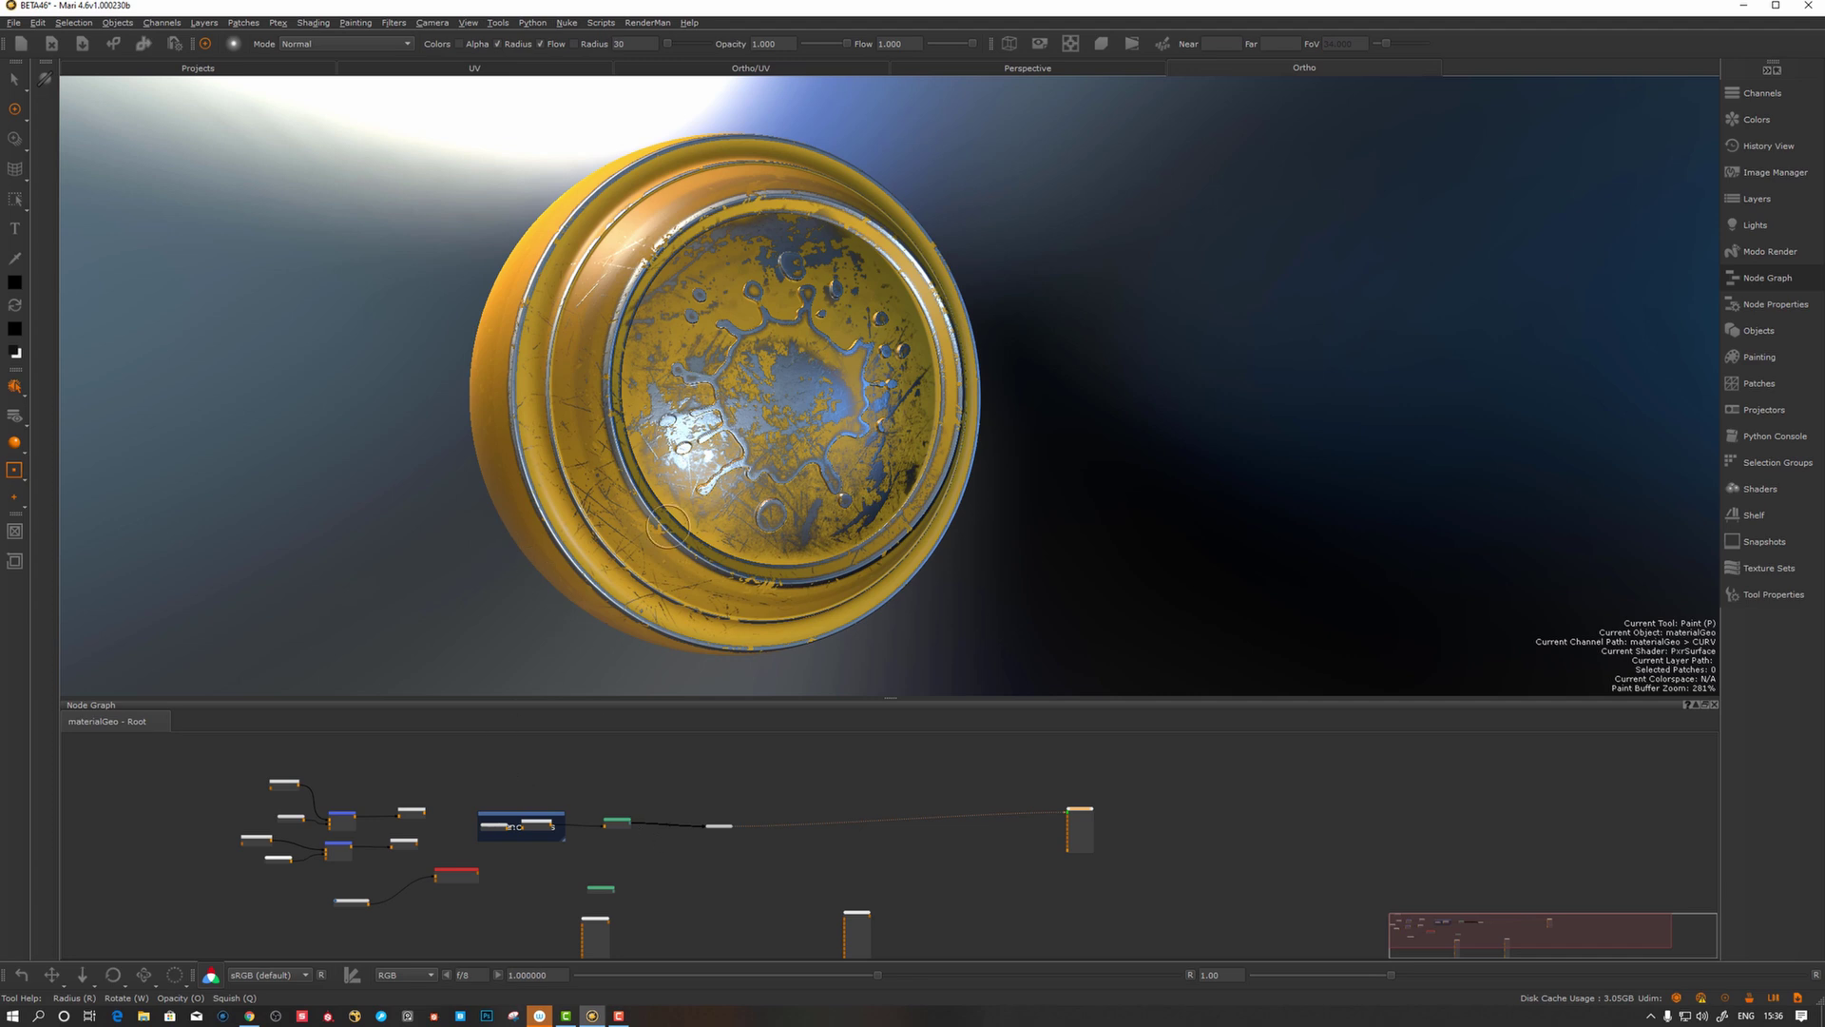
{"action": "left_click_drag", "start_coordinate": [676, 525], "coordinate": [668, 506], "text": "alt"}
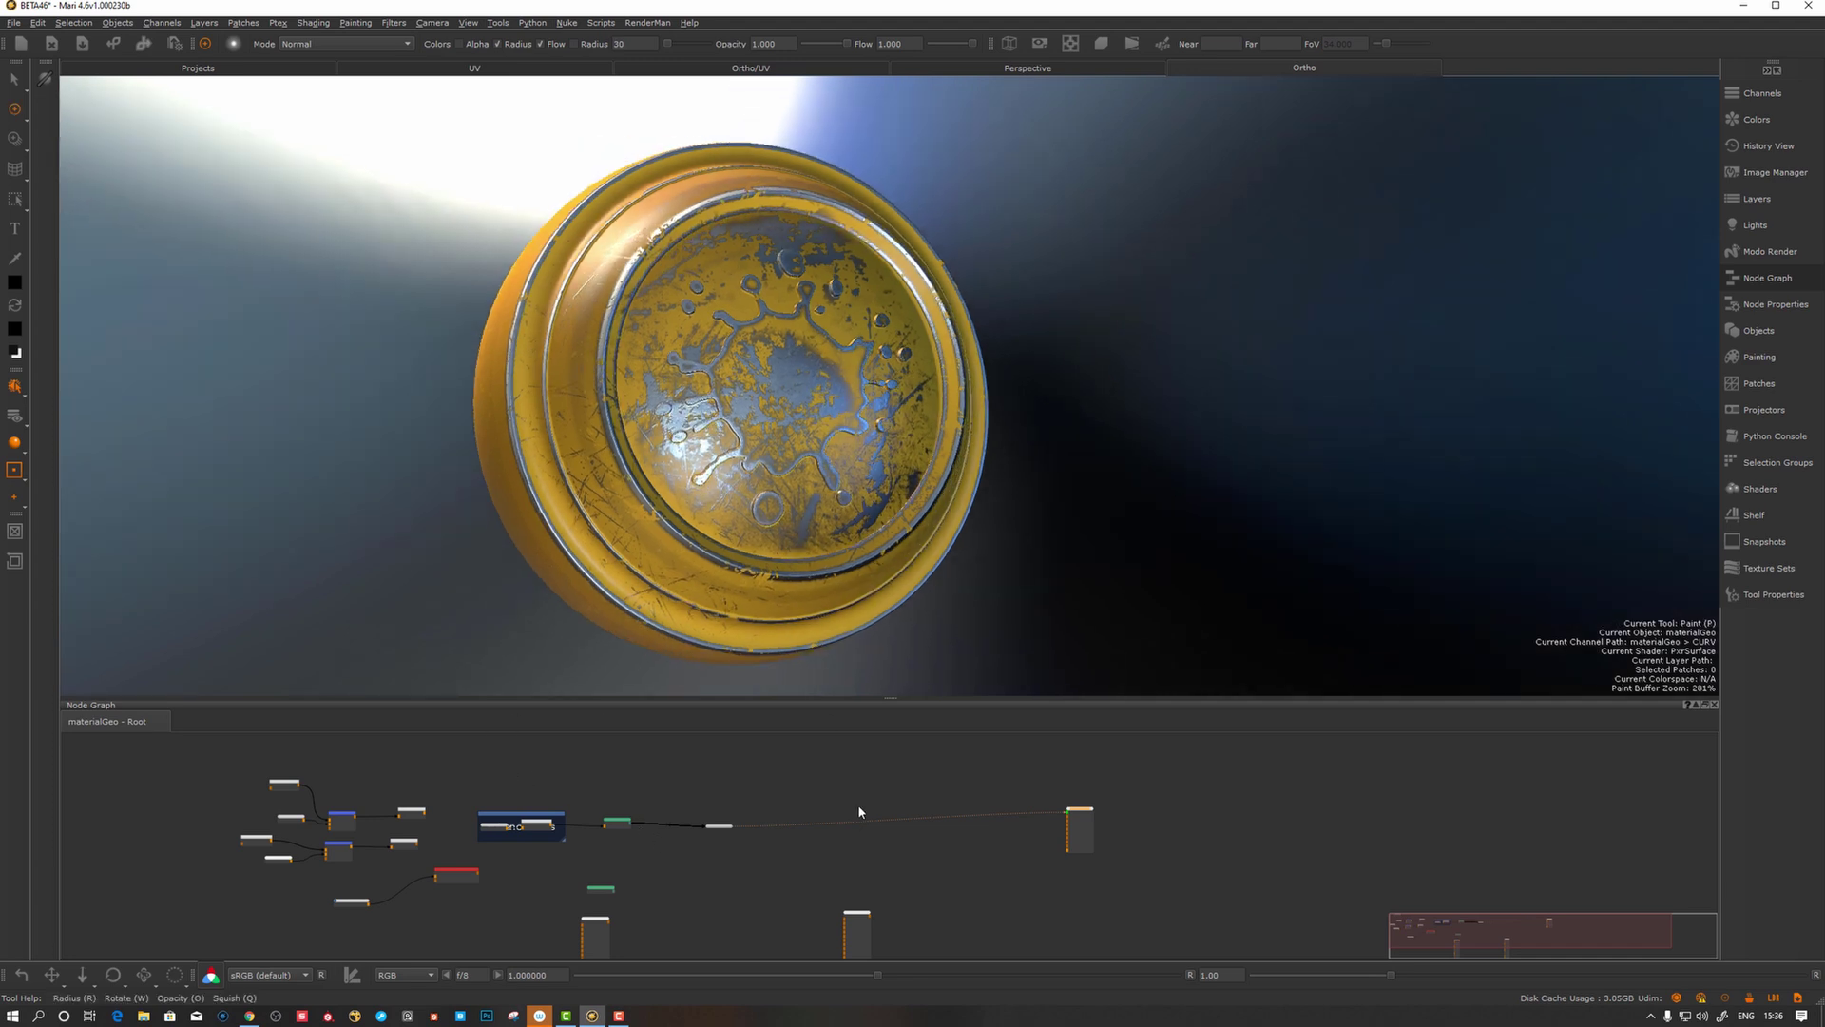
{"action": "right_click", "coordinate": [829, 760]}
{"action": "mouse_move", "coordinate": [876, 846]}
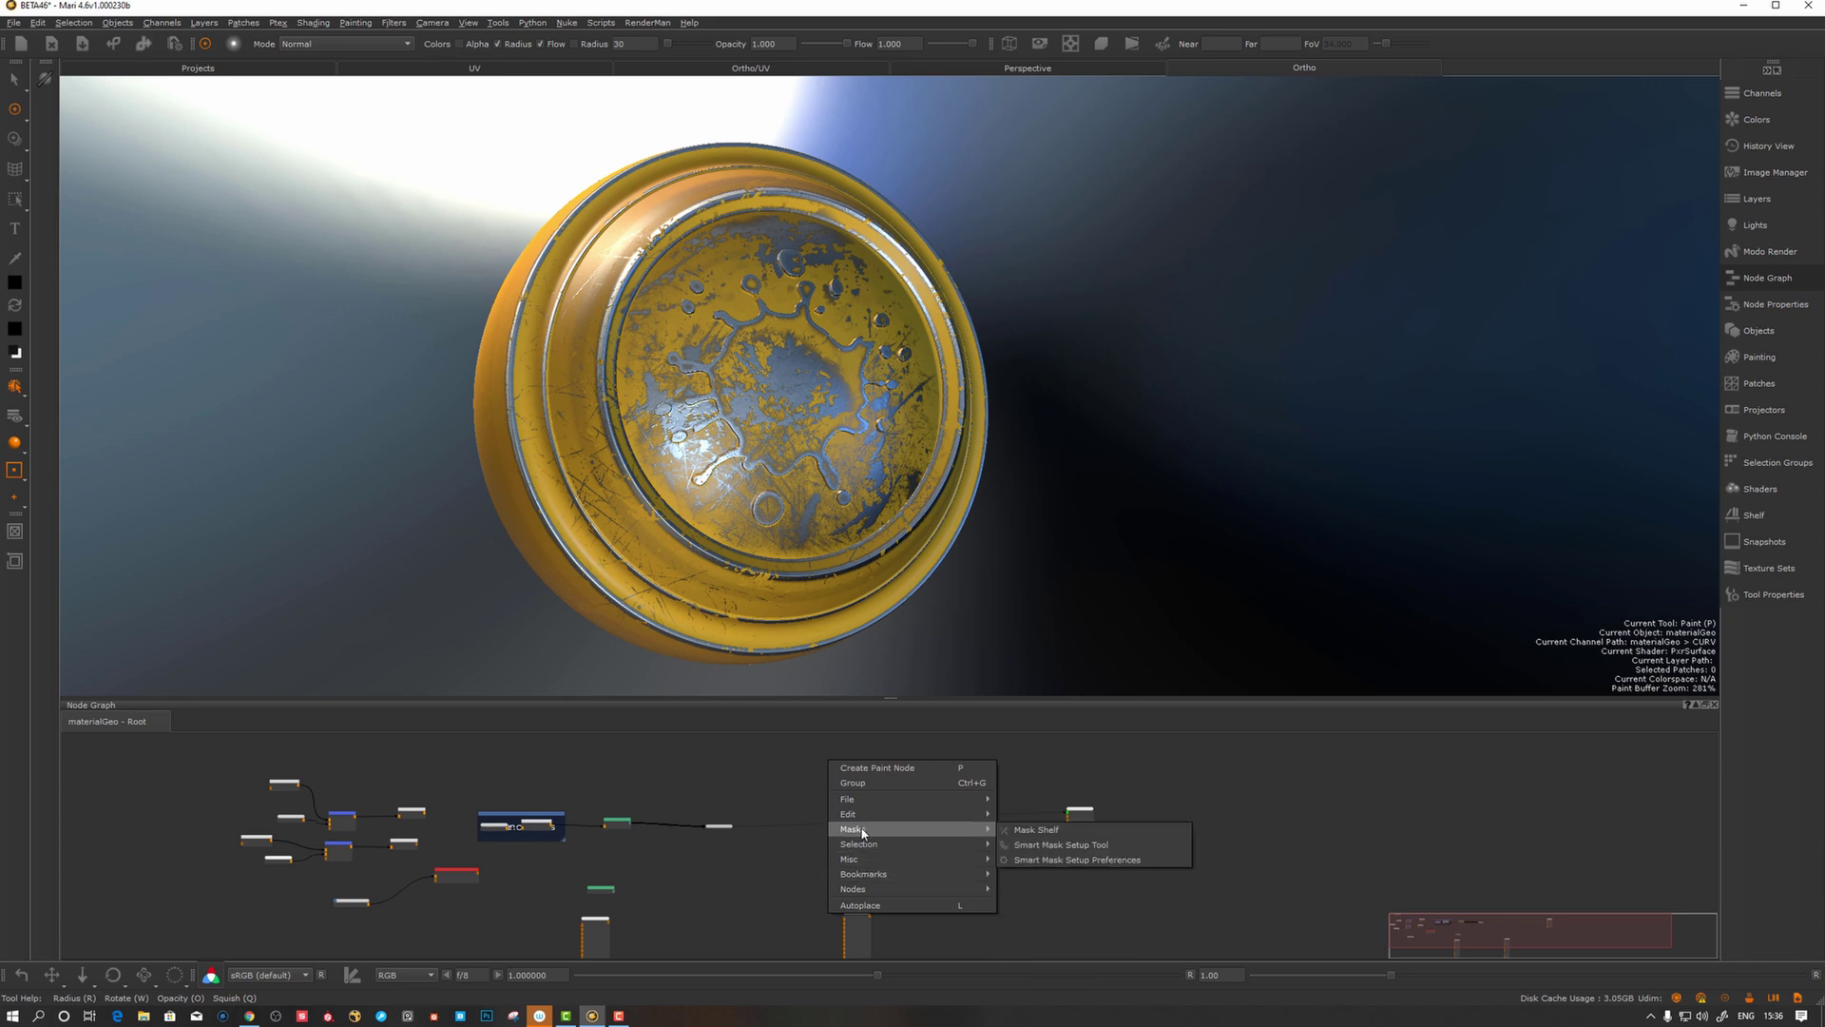
{"action": "left_click", "coordinate": [1034, 830]}
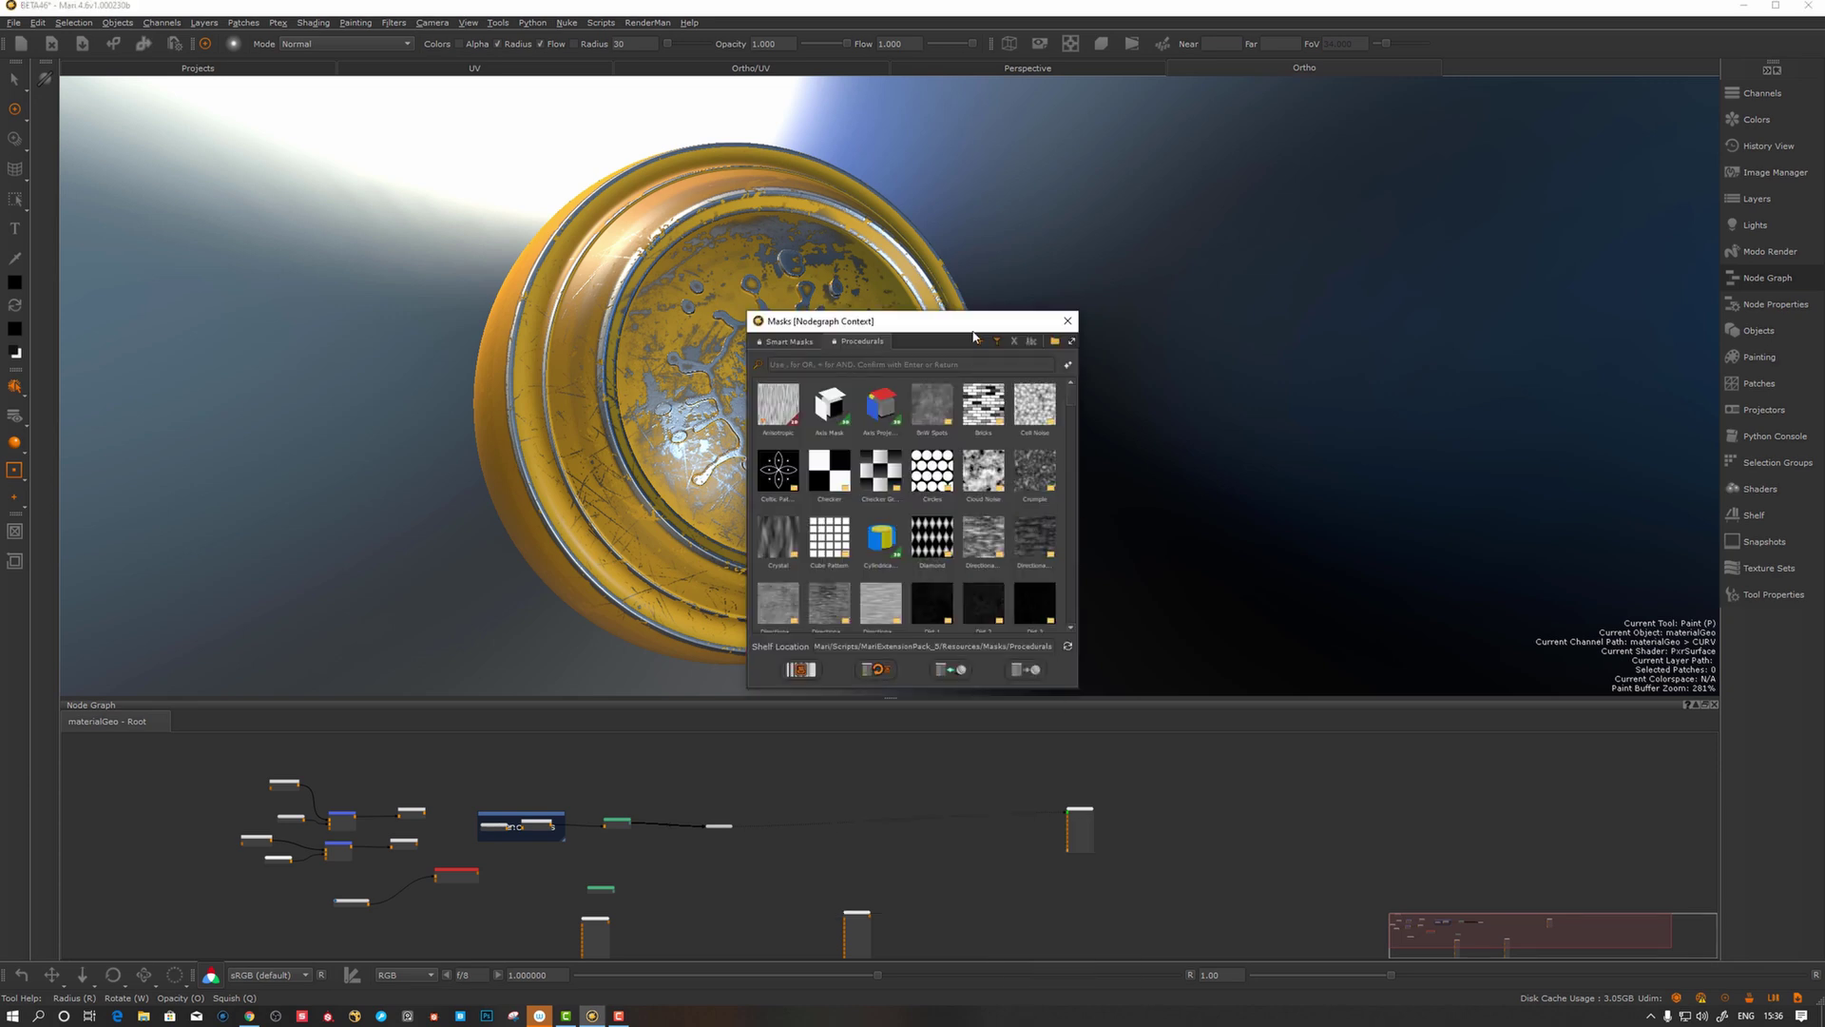
{"action": "left_click", "coordinate": [789, 341]}
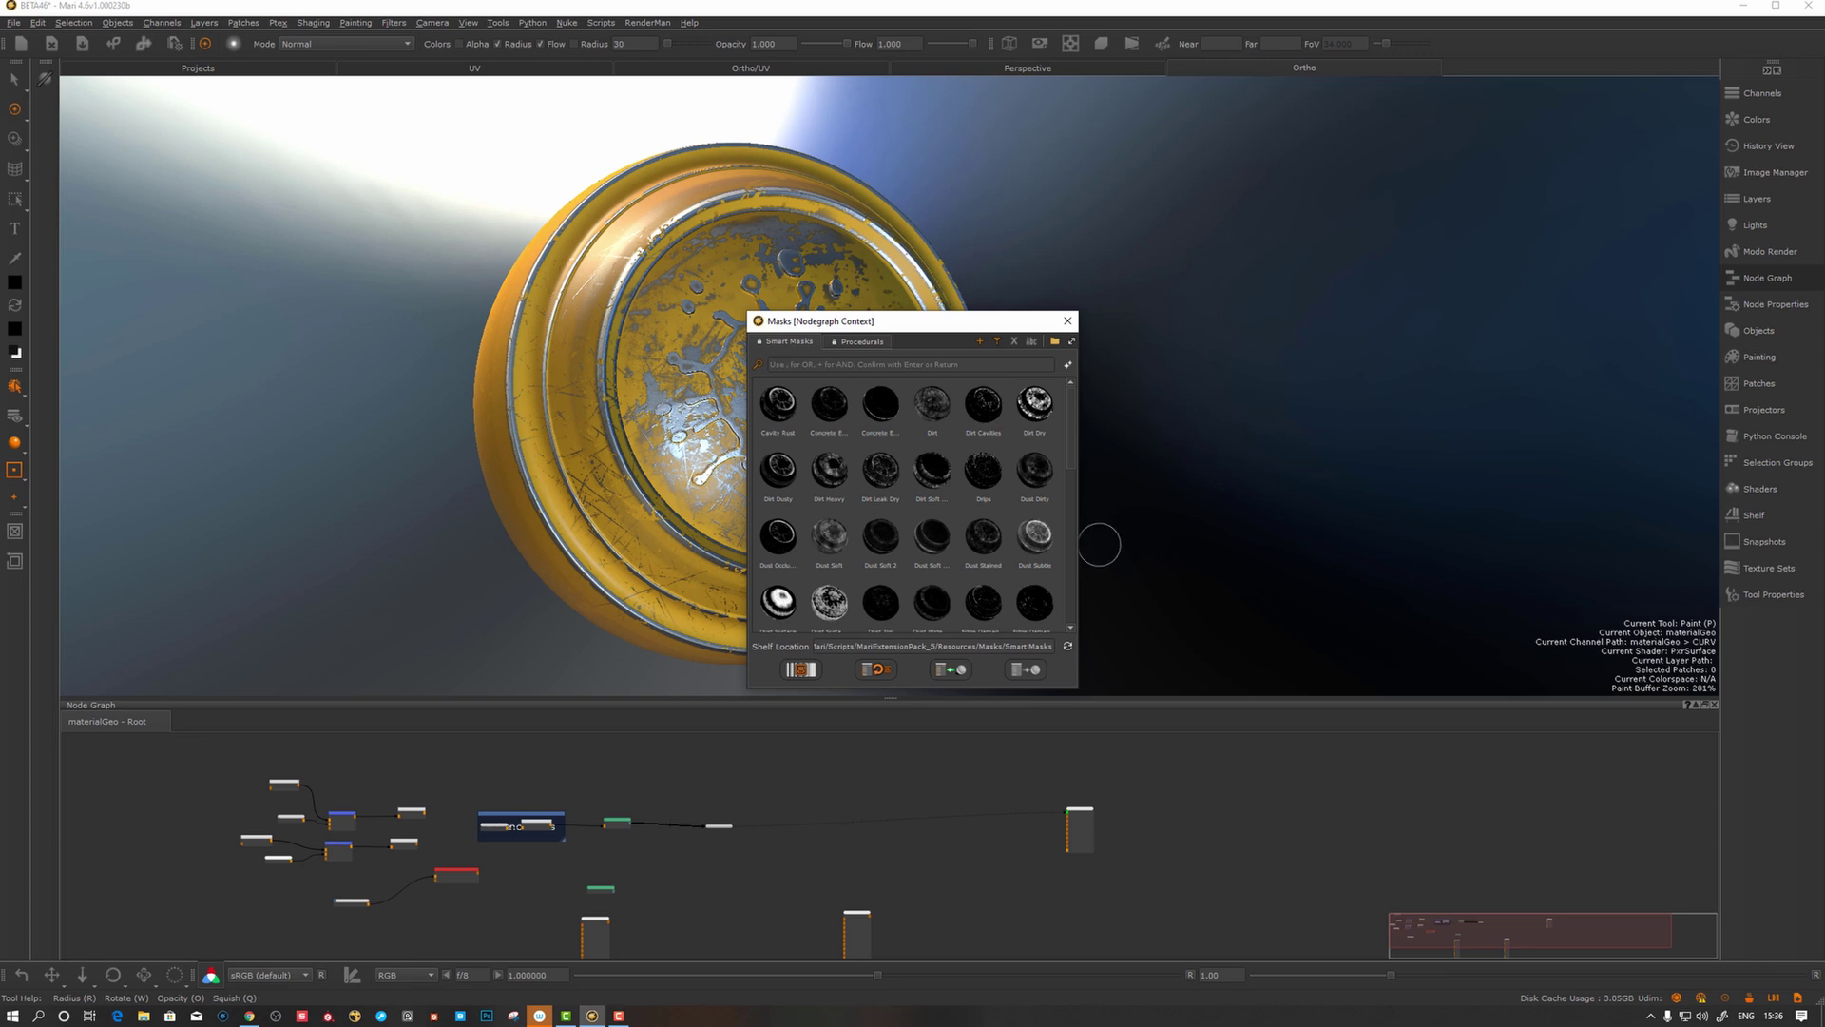
Step: Browse the available Smart Masks and Procedurals presets in the mask shelf
{"action": "left_click_drag", "start_coordinate": [1071, 422], "coordinate": [1079, 531]}
{"action": "scroll", "coordinate": [918, 532], "scroll_direction": "down", "scroll_amount": 3}
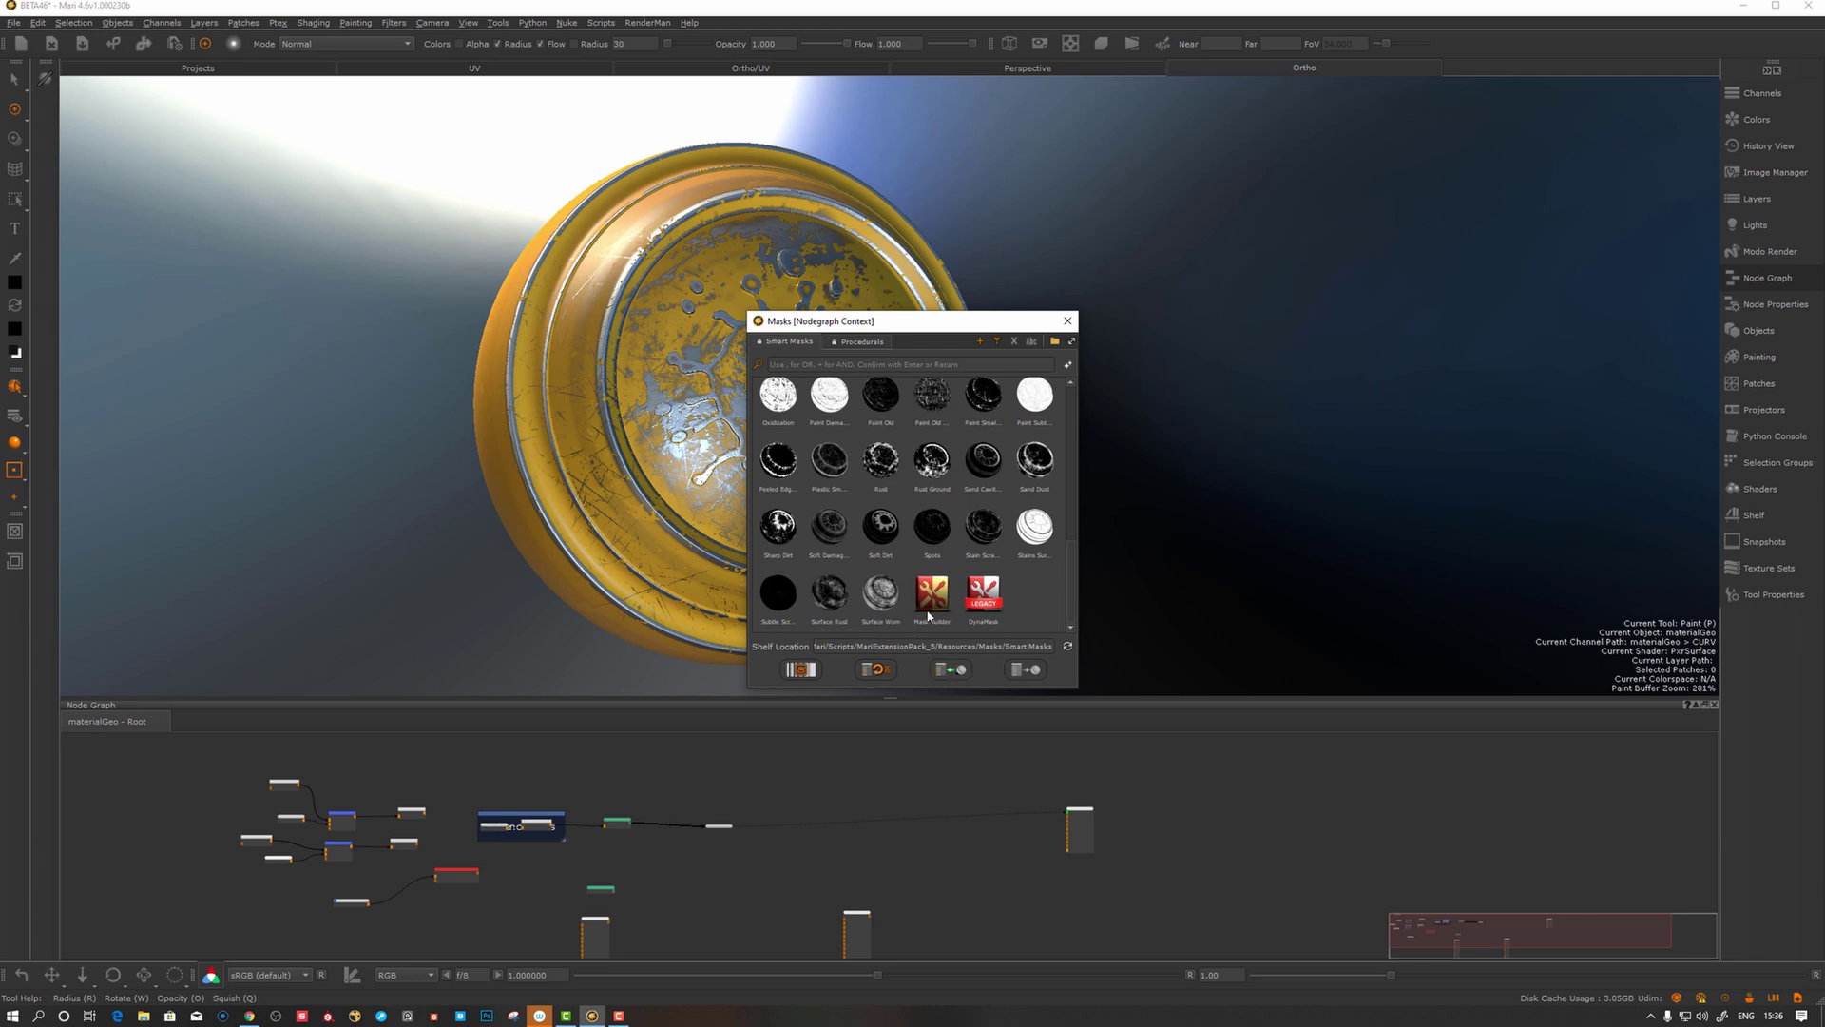
{"action": "left_click_drag", "start_coordinate": [1071, 596], "coordinate": [1069, 515]}
{"action": "left_click", "coordinate": [862, 343]}
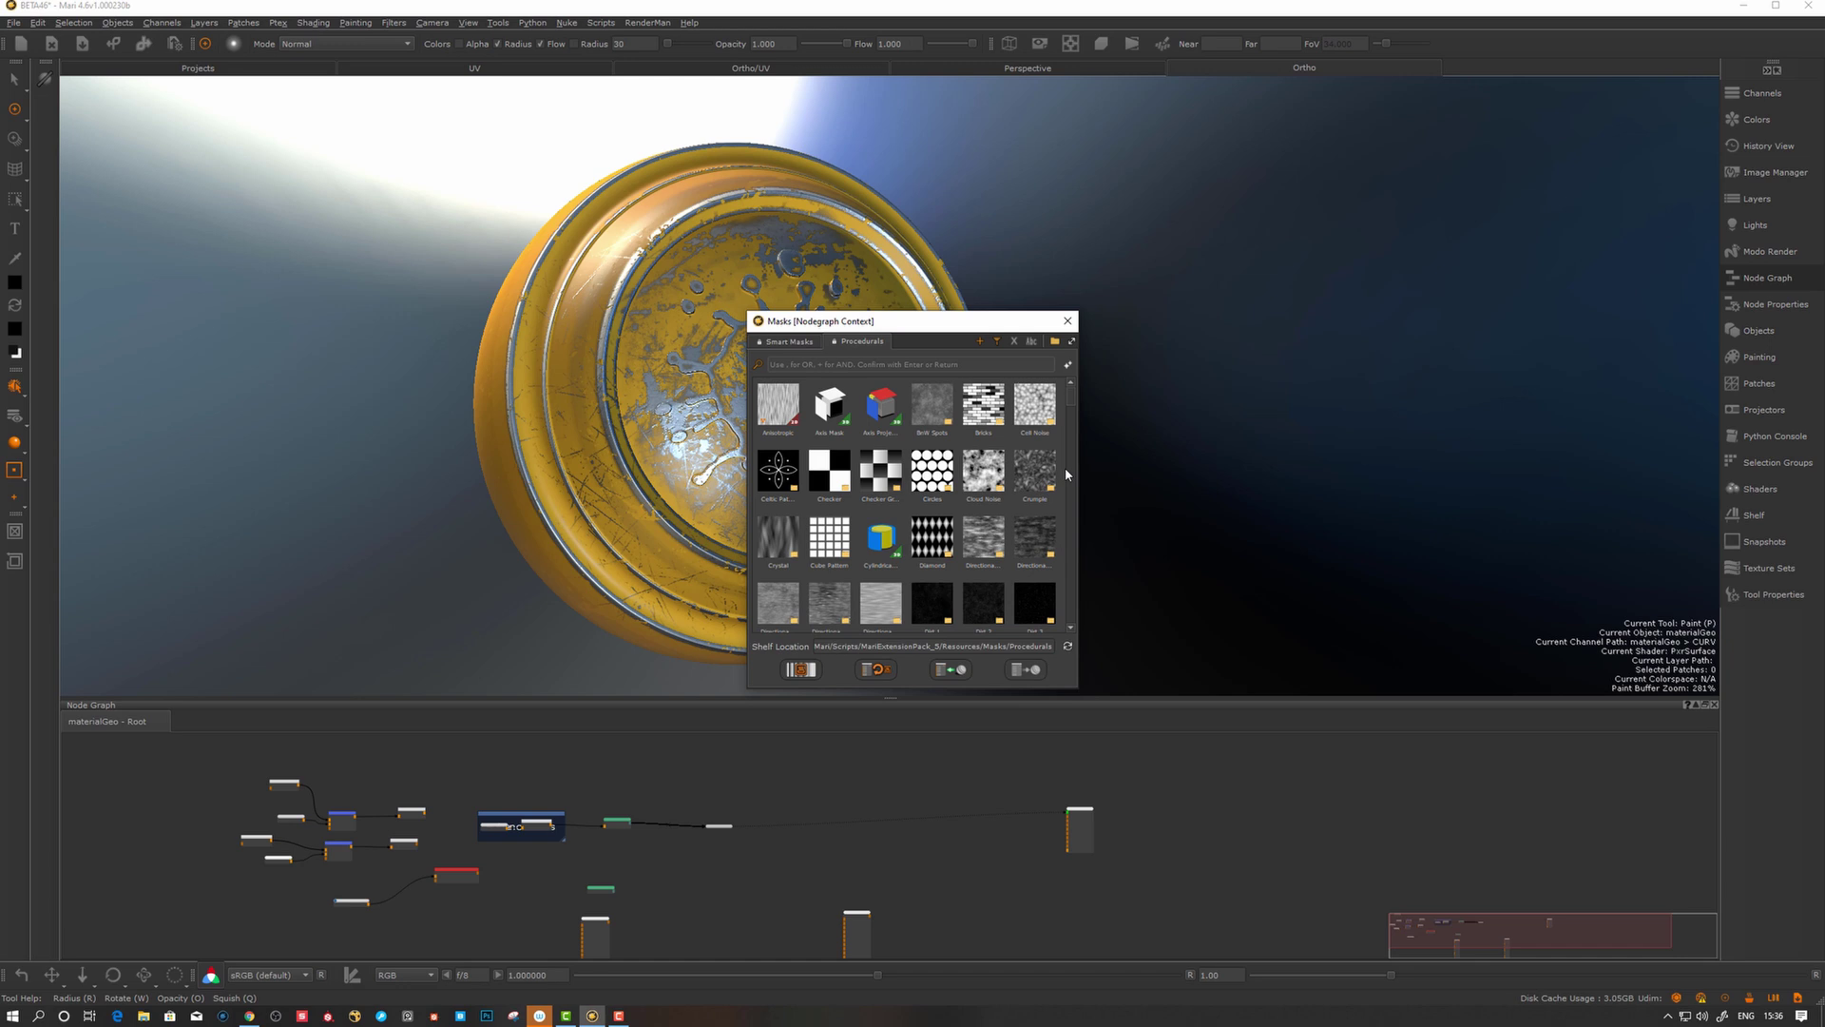
{"action": "scroll", "coordinate": [1078, 426], "scroll_direction": "down", "scroll_amount": 5}
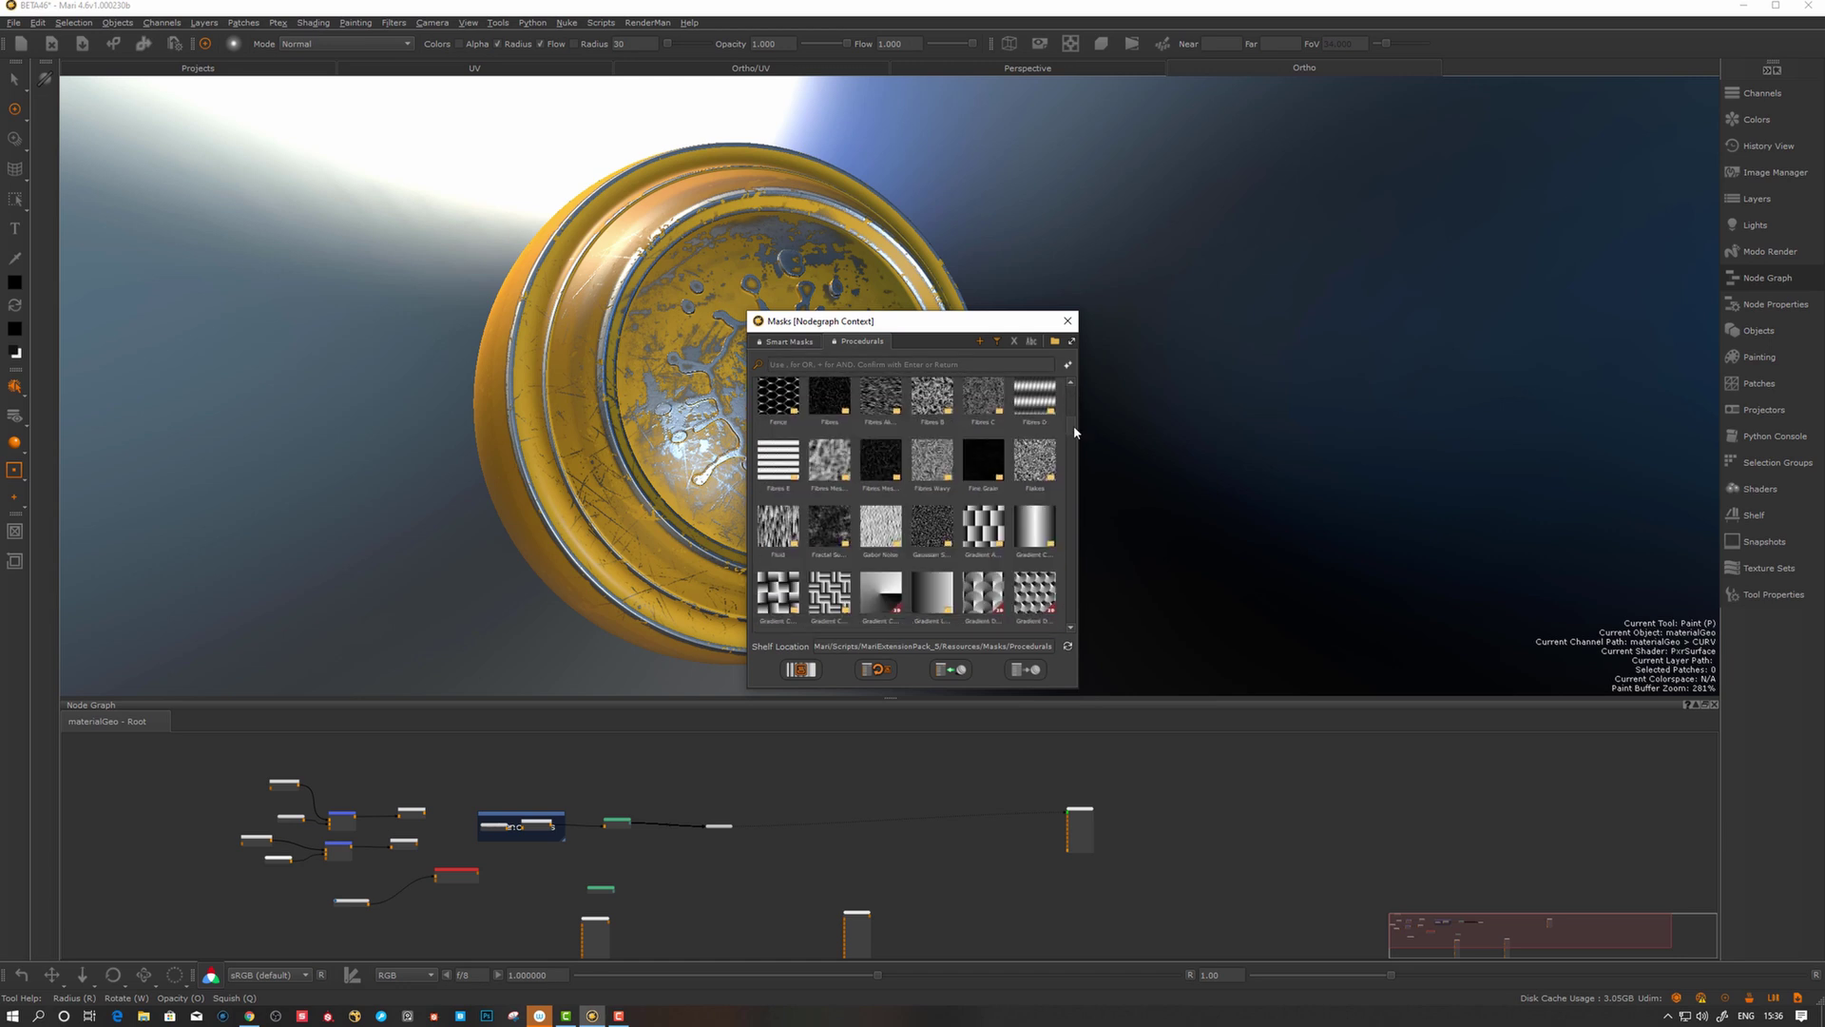
{"action": "scroll", "coordinate": [1076, 432], "scroll_direction": "down", "scroll_amount": 5}
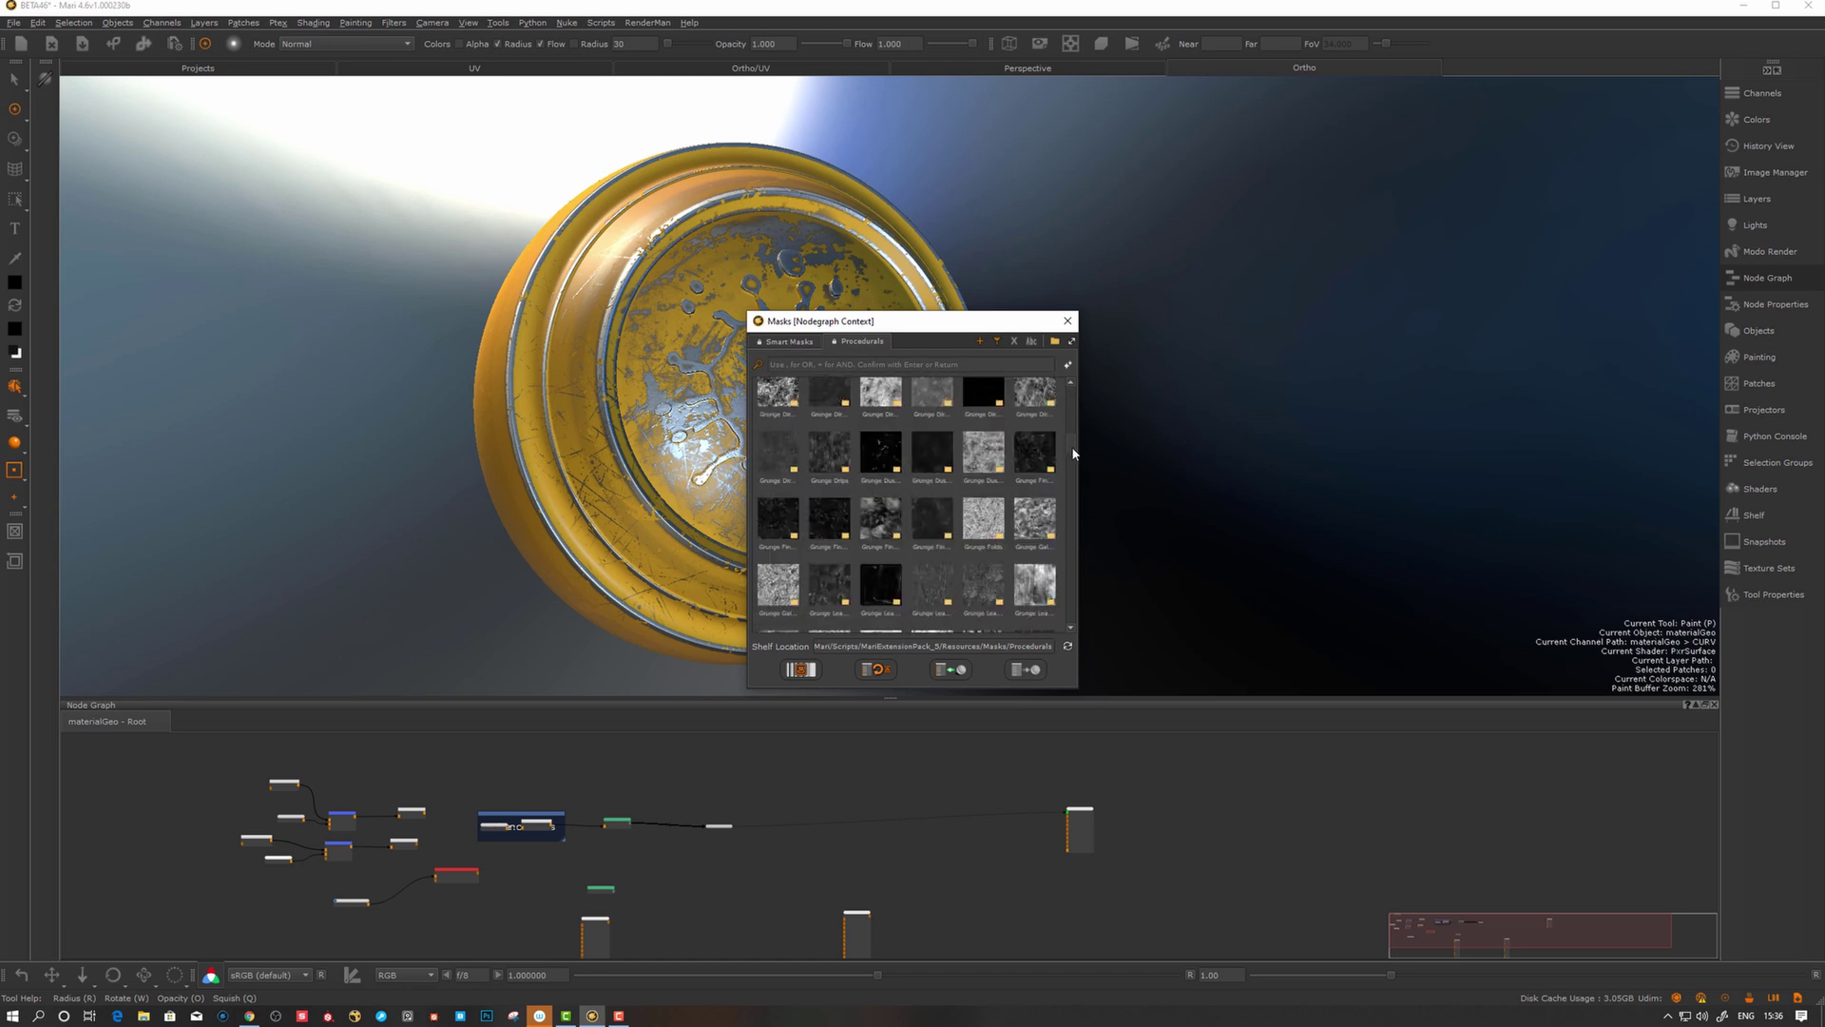
{"action": "scroll", "coordinate": [1074, 464], "scroll_direction": "down", "scroll_amount": 8}
{"action": "scroll", "coordinate": [1077, 471], "scroll_direction": "up", "scroll_amount": 6}
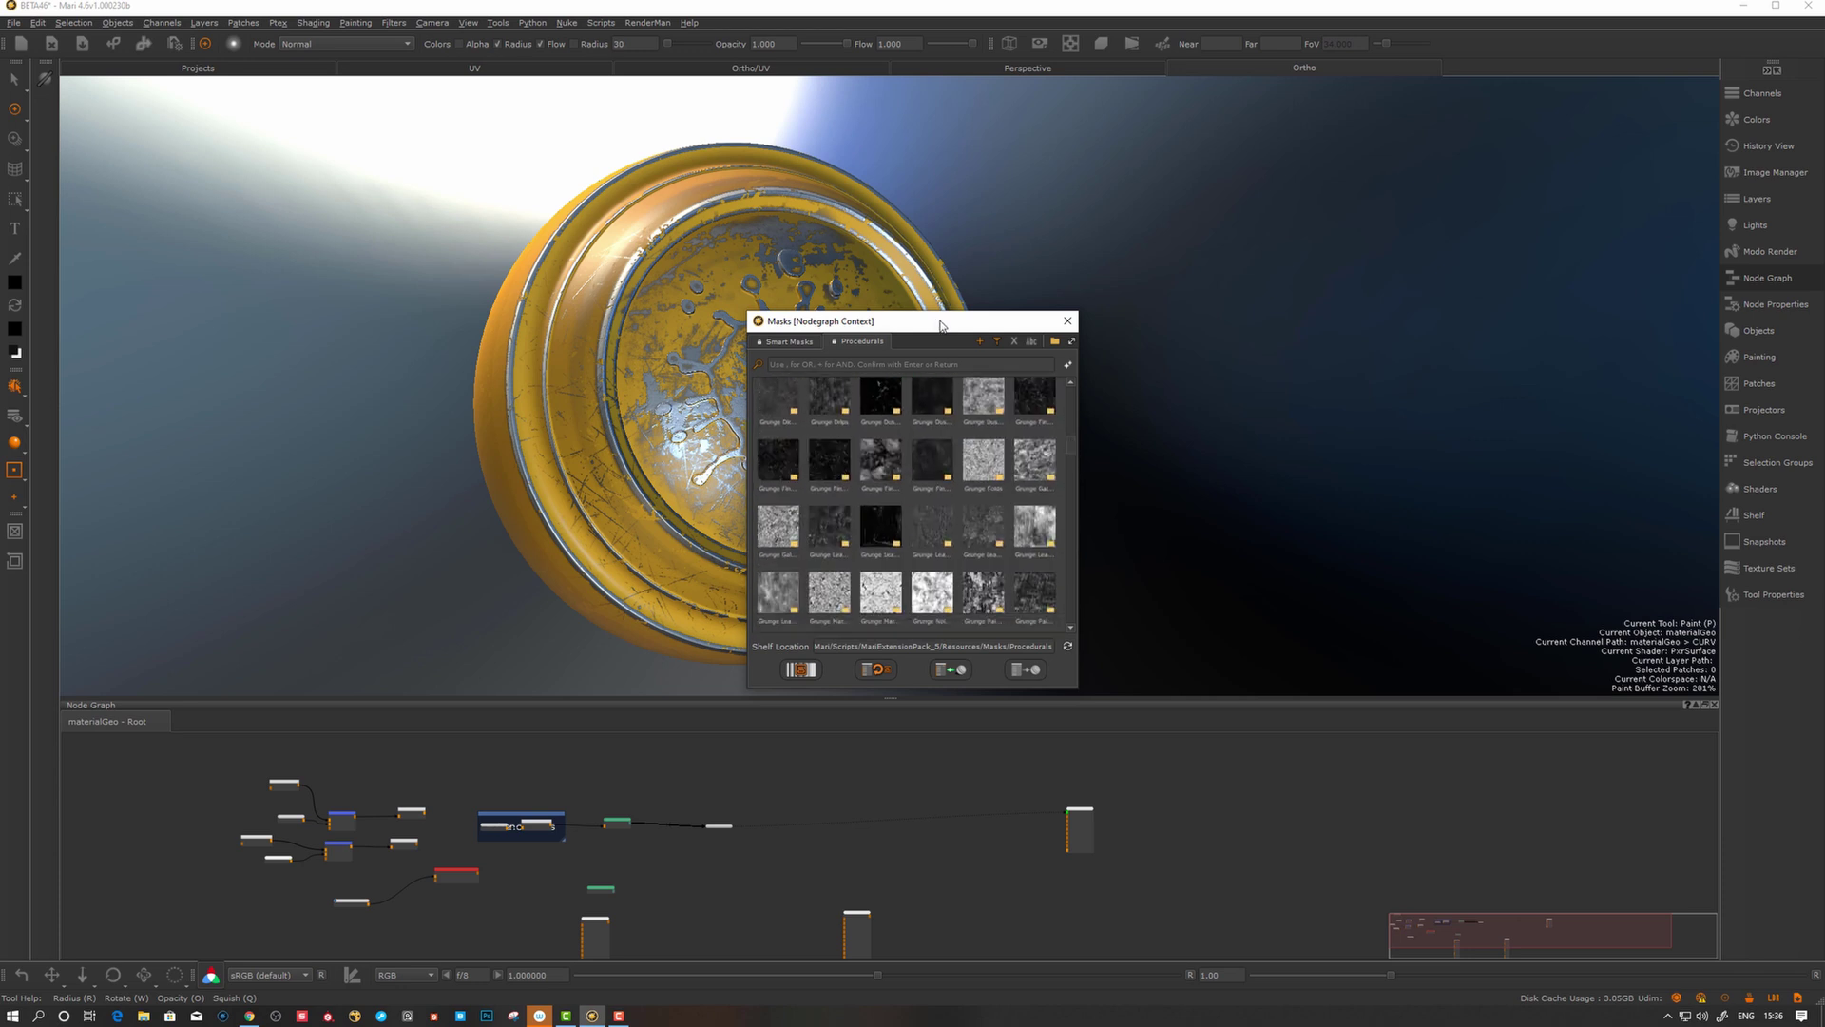
{"action": "left_click_drag", "start_coordinate": [932, 321], "coordinate": [914, 319]}
{"action": "scroll", "coordinate": [1051, 435], "scroll_direction": "up", "scroll_amount": 4}
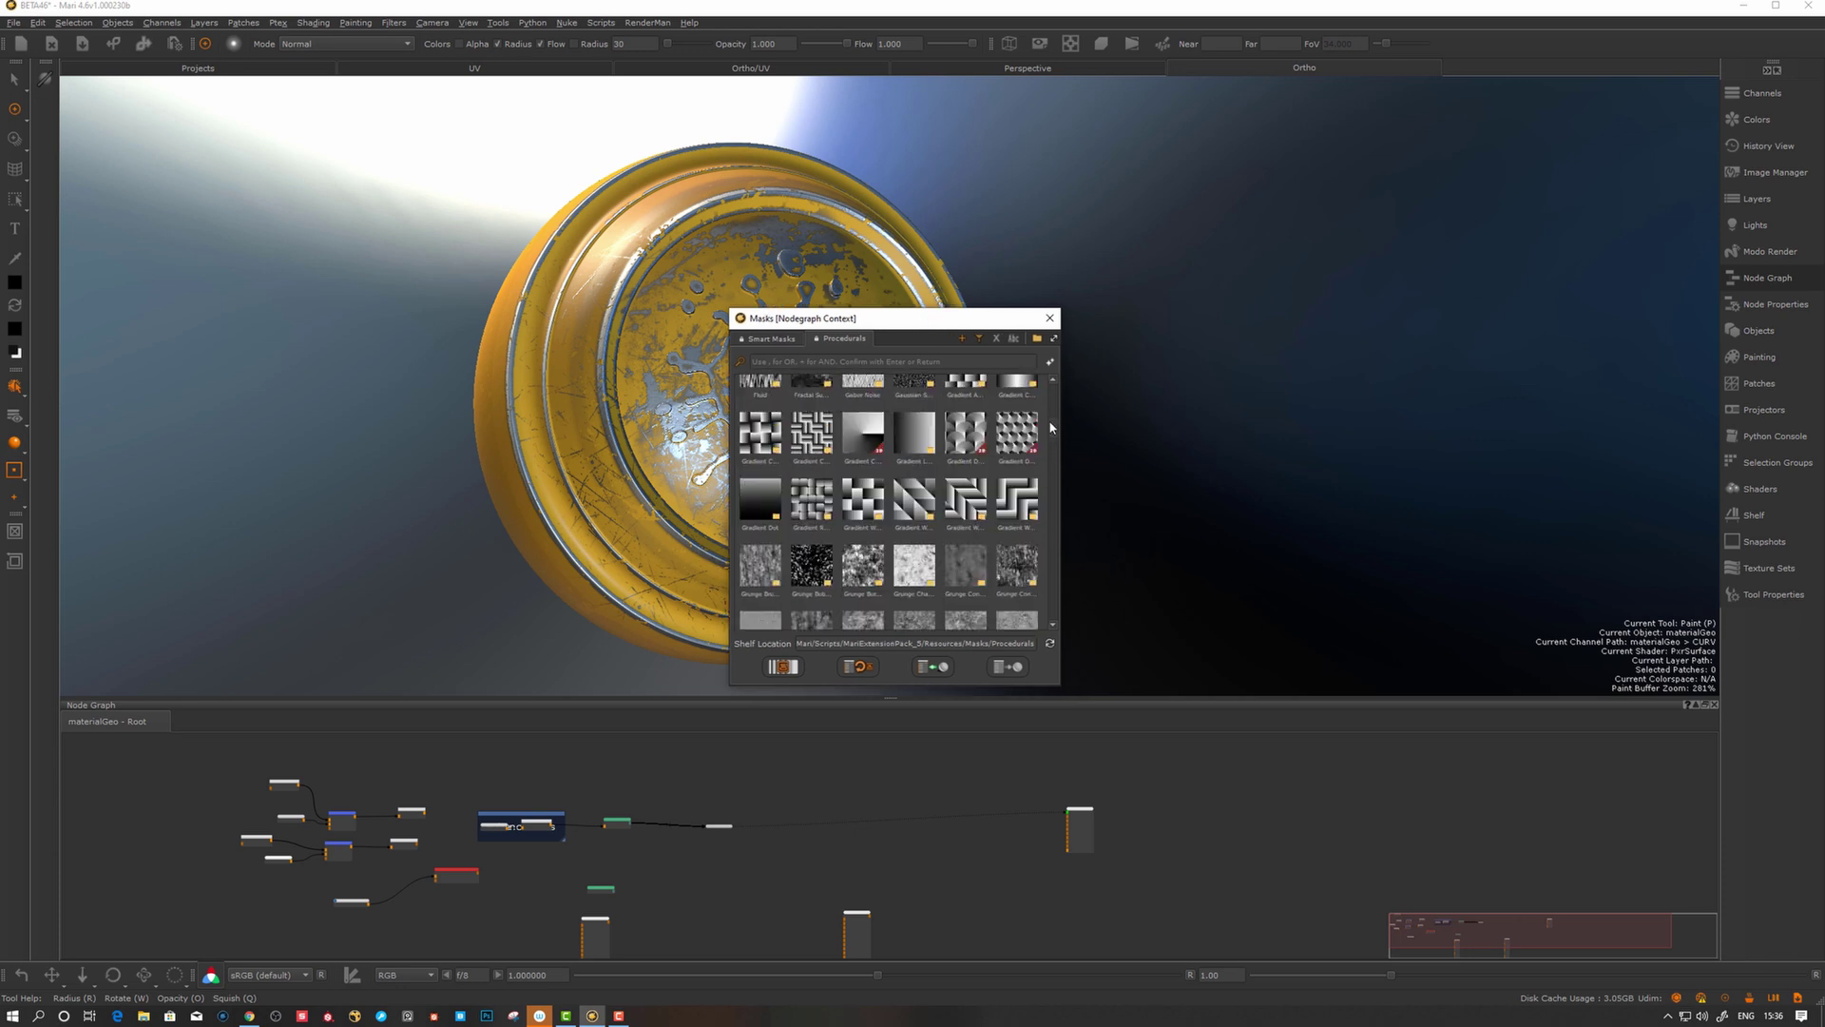
{"action": "left_click_drag", "start_coordinate": [1049, 426], "coordinate": [1046, 388]}
Step: Add the Edges Uber preset from the Smart Masks collection to an empty area of the node graph
{"action": "left_click", "coordinate": [772, 339]}
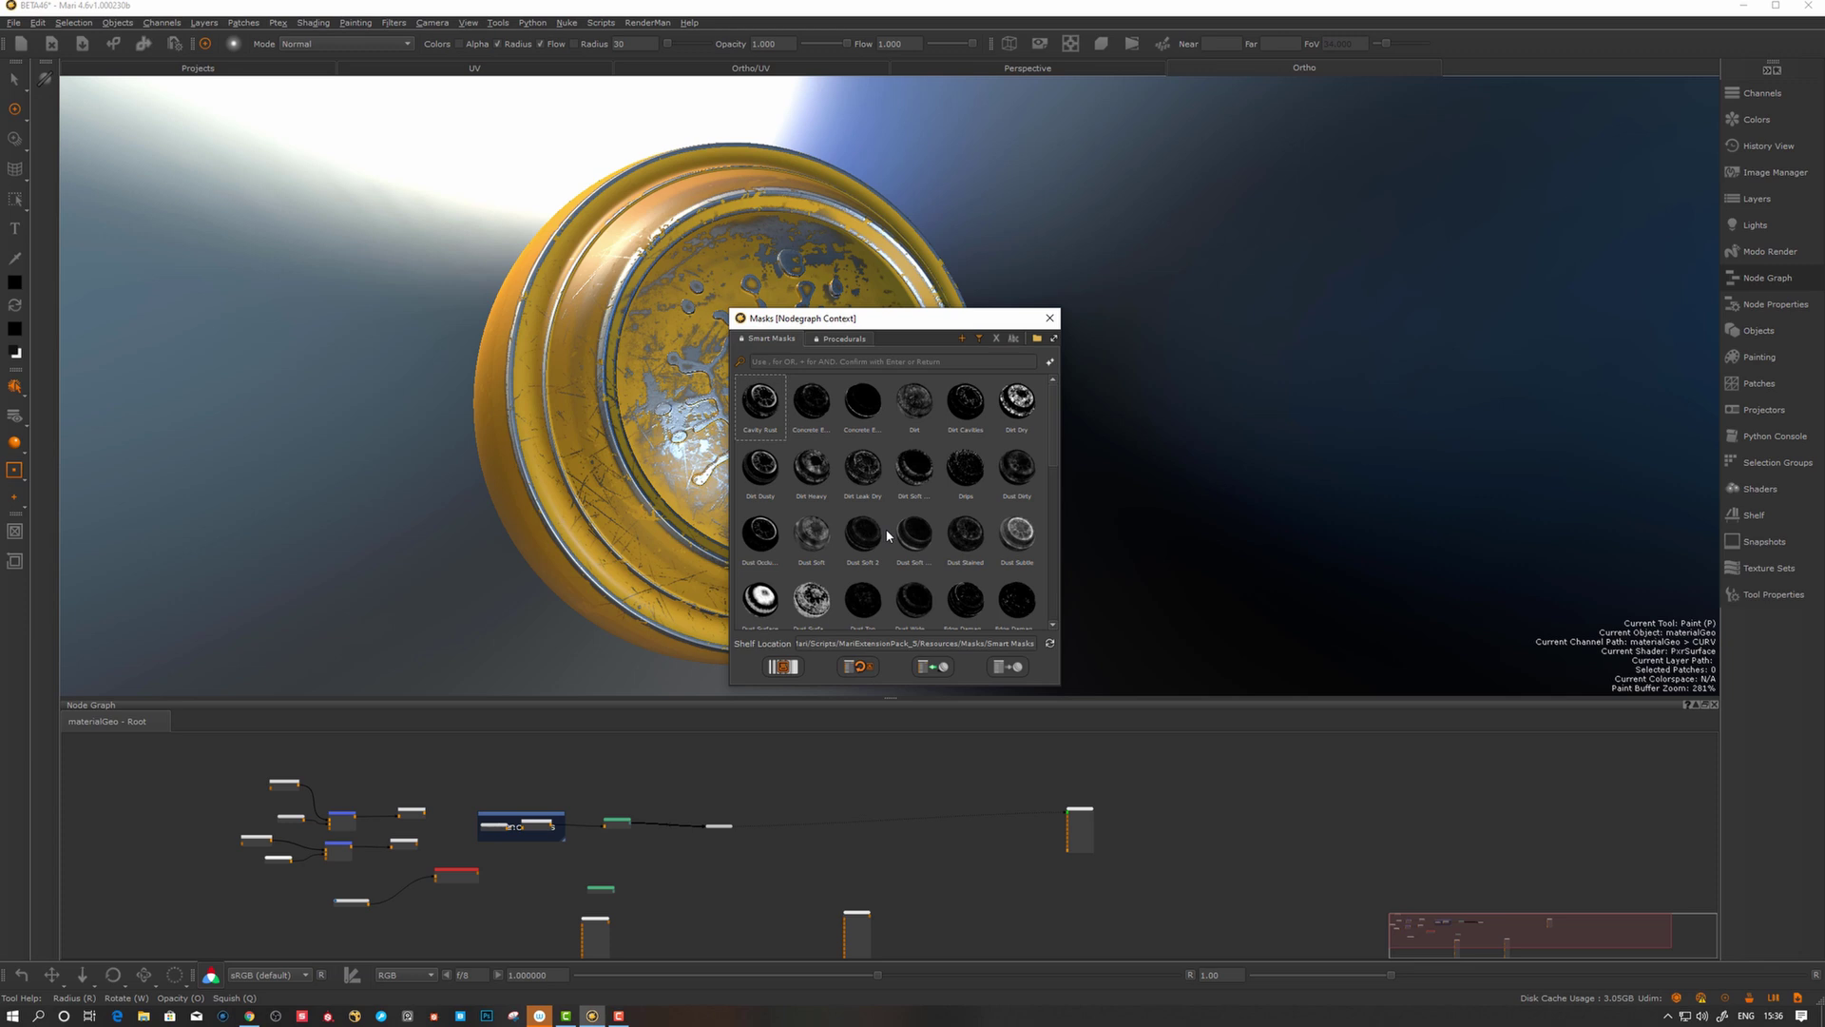
{"action": "scroll", "coordinate": [844, 548], "scroll_direction": "down", "scroll_amount": 3}
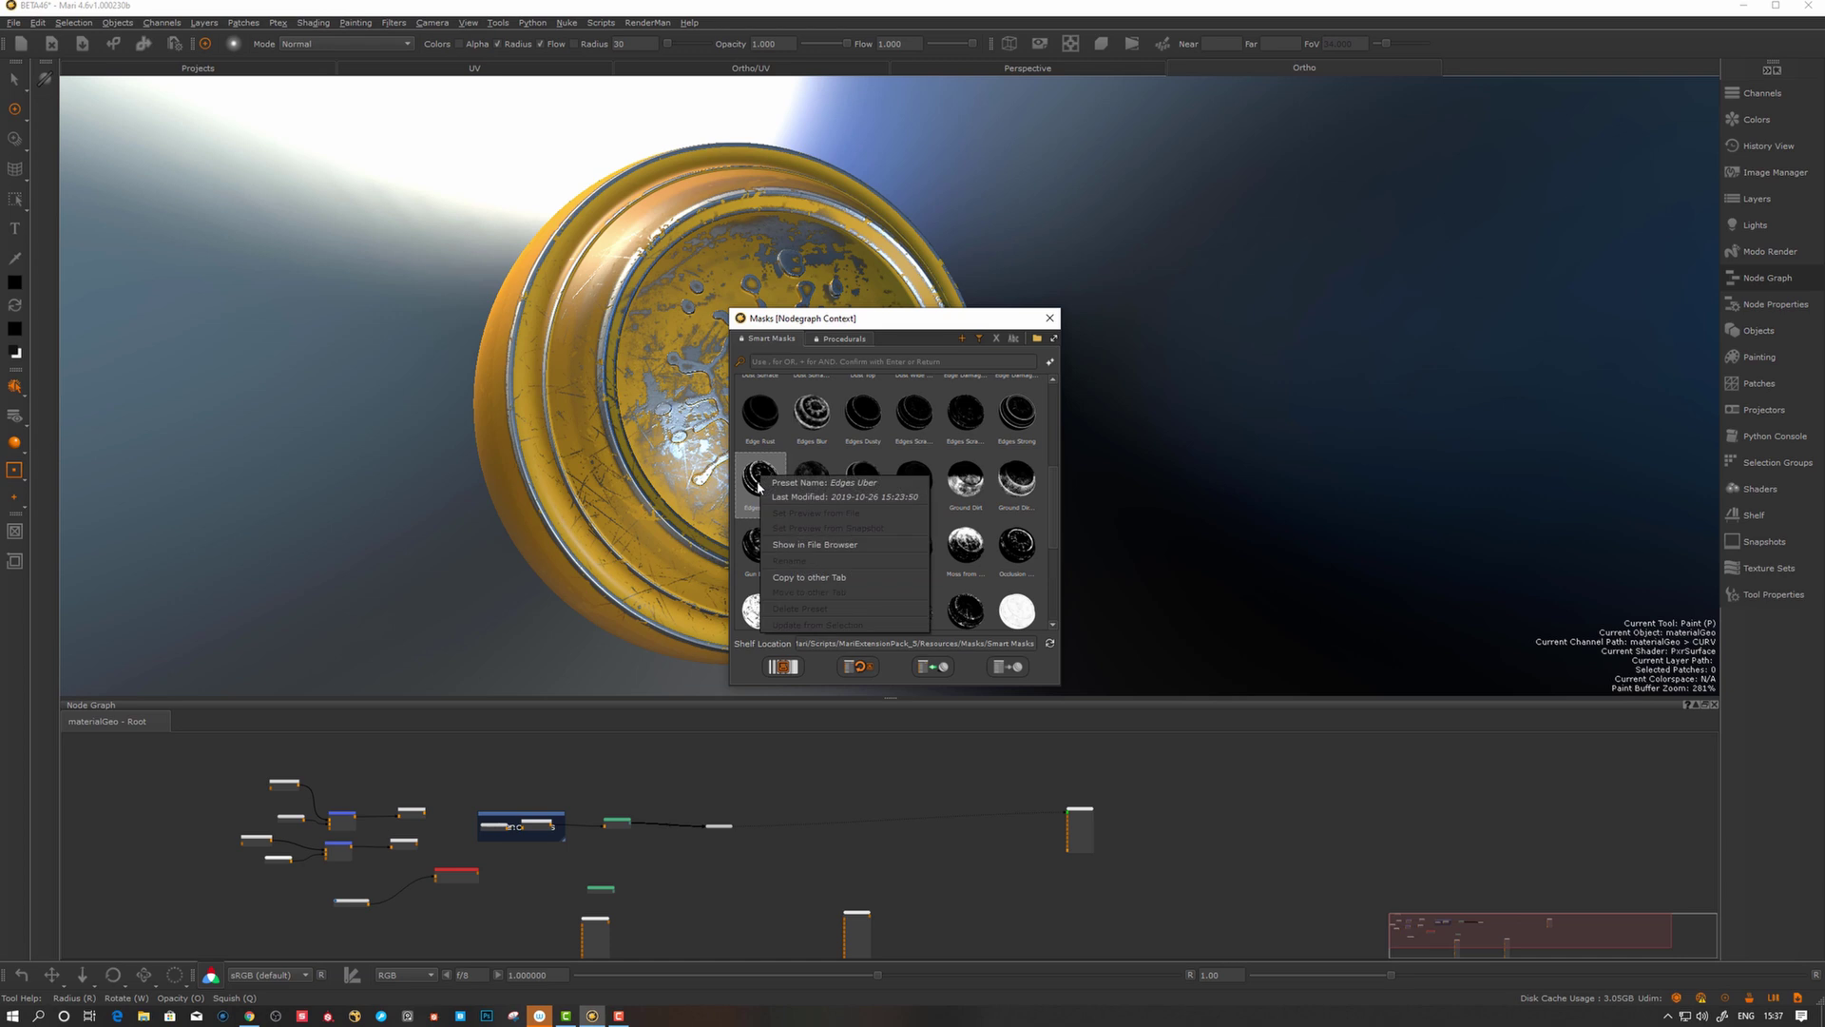
{"action": "left_click_drag", "start_coordinate": [763, 478], "coordinate": [835, 785]}
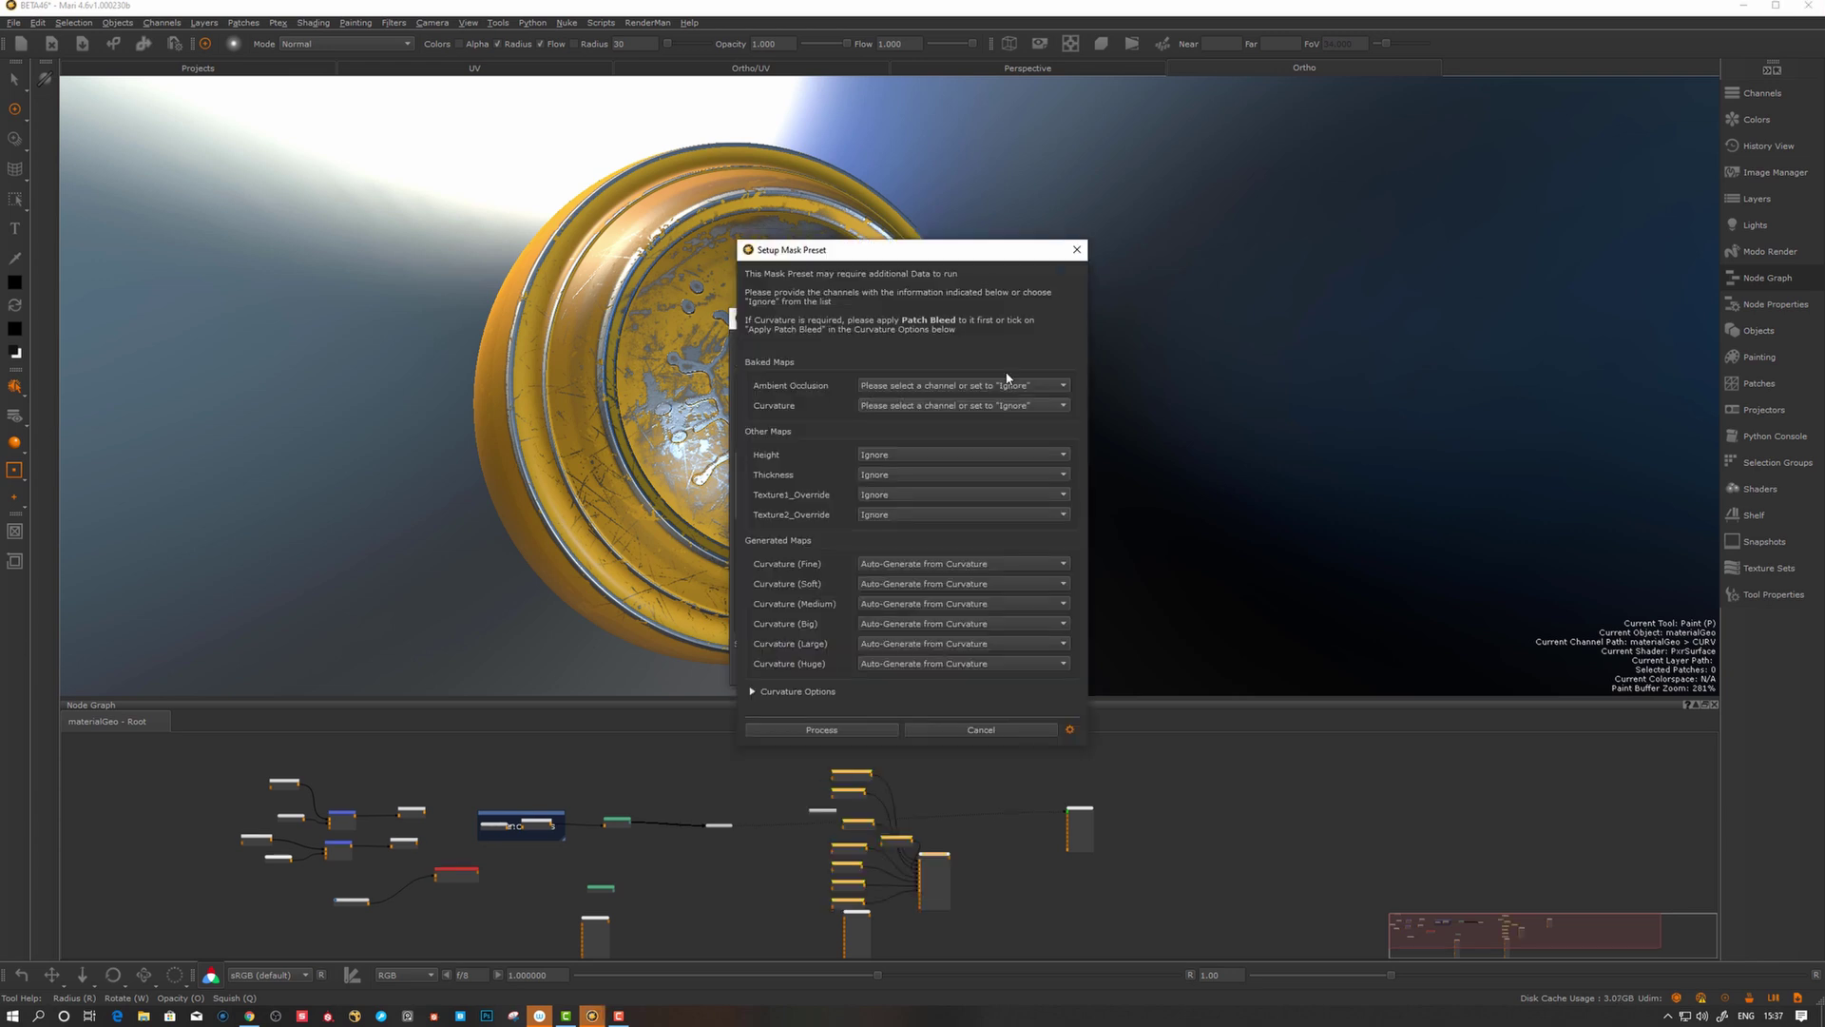
Step: Assign the AO channel to Ambient Occlusion and the CURV channel to Curvature, and process the mask preset
{"action": "left_click", "coordinate": [928, 387]}
{"action": "left_click", "coordinate": [917, 419]}
{"action": "left_click", "coordinate": [893, 406]}
{"action": "left_click", "coordinate": [889, 452]}
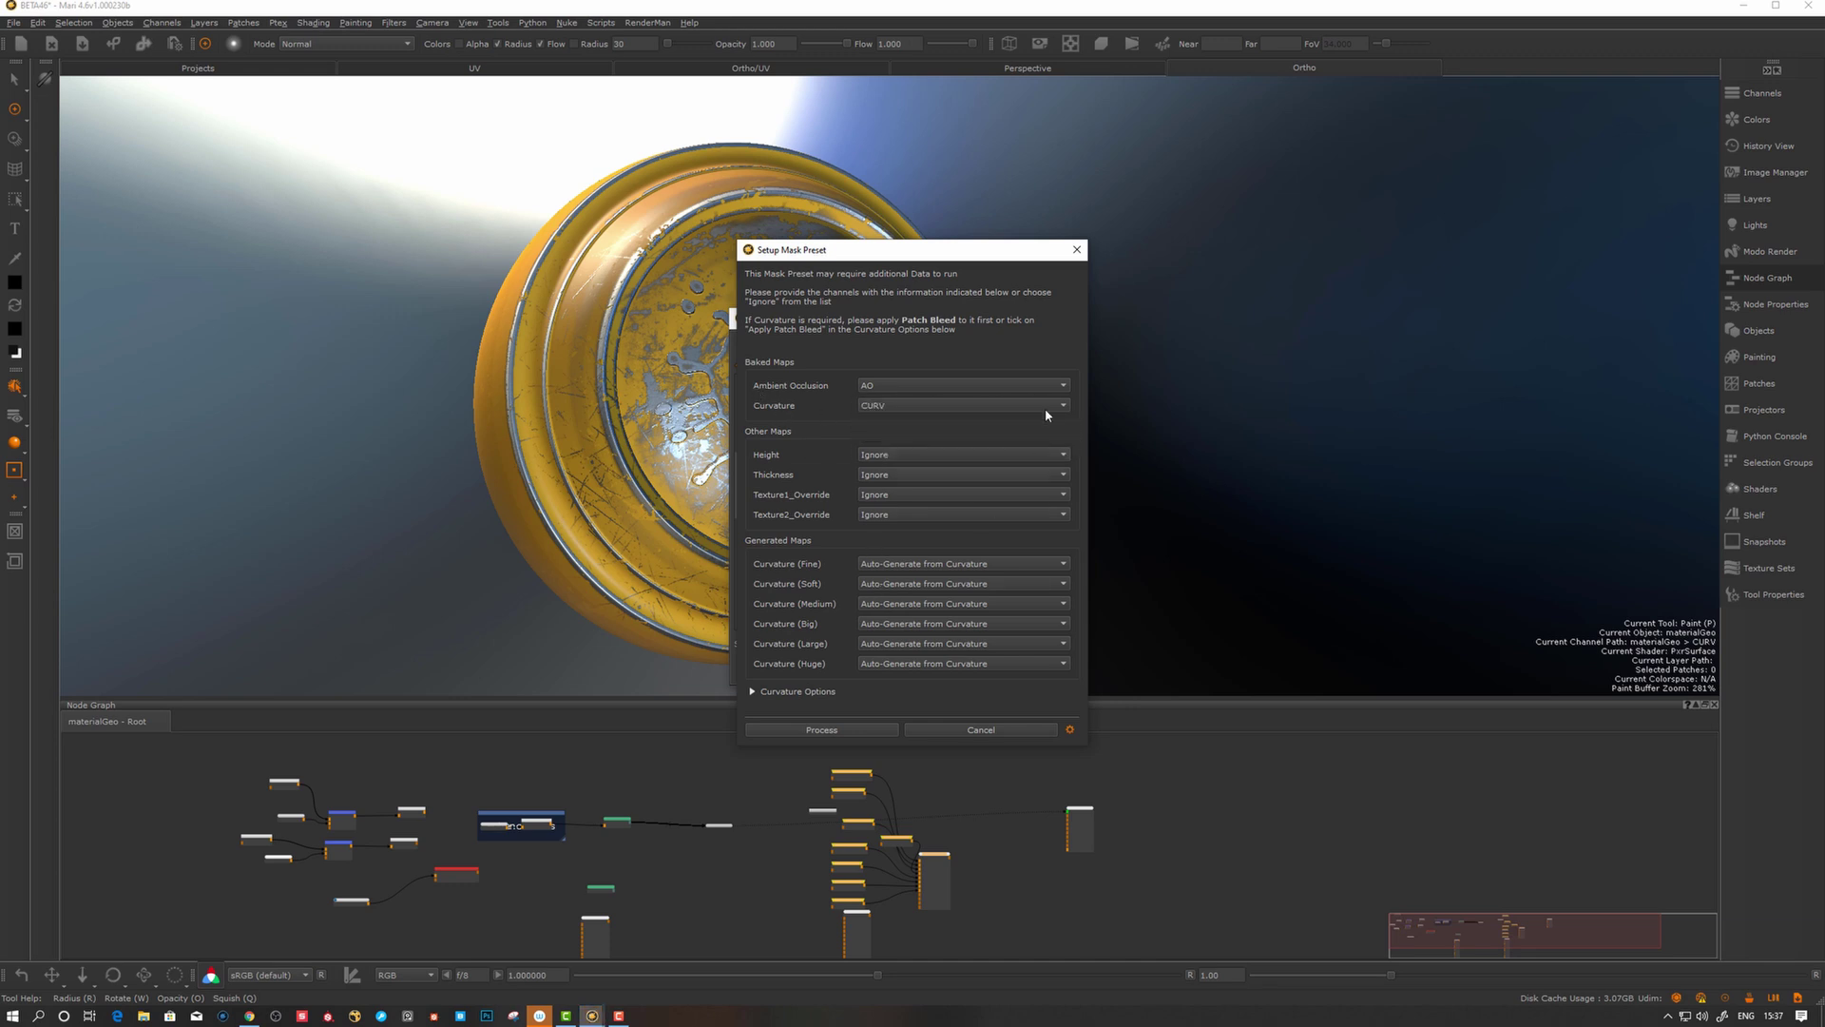
{"action": "left_click", "coordinate": [823, 731]}
{"action": "left_click", "coordinate": [864, 614]}
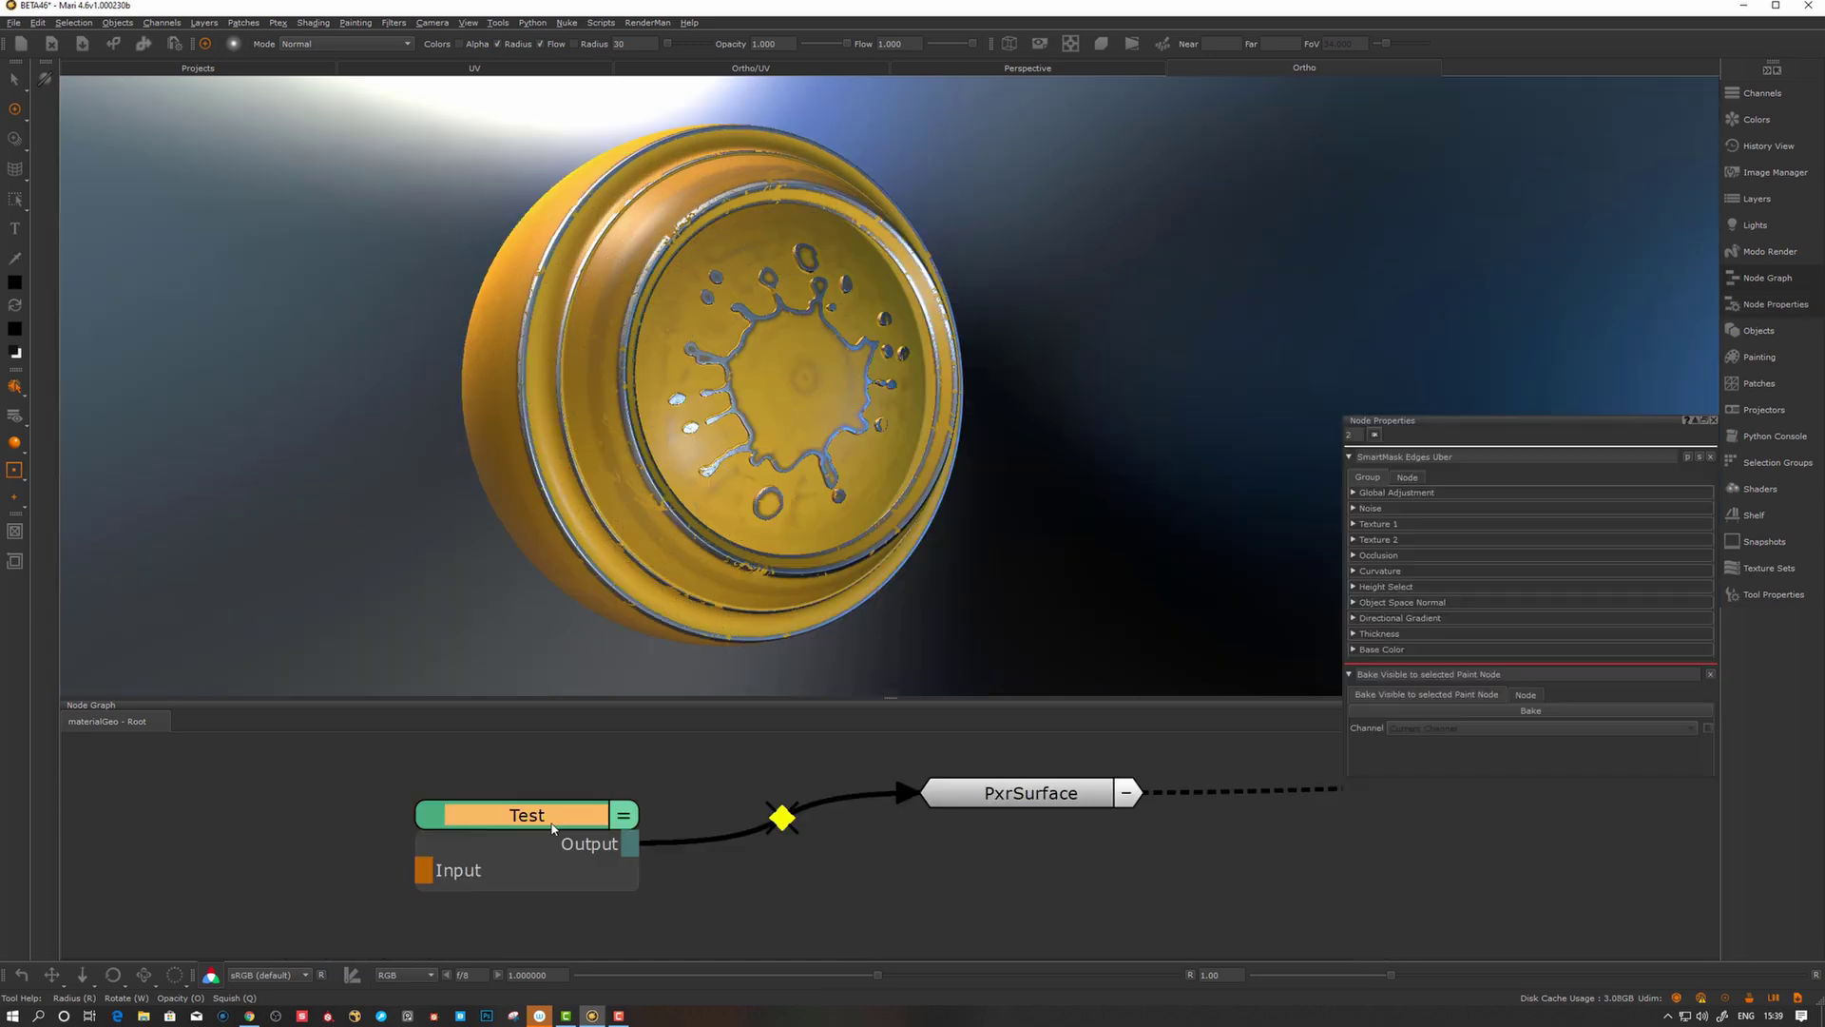
Step: Open the Test material group and examine how its geo-channel, tiled and merge nodes build the mask for the painted metal
{"action": "double_click", "coordinate": [532, 814]}
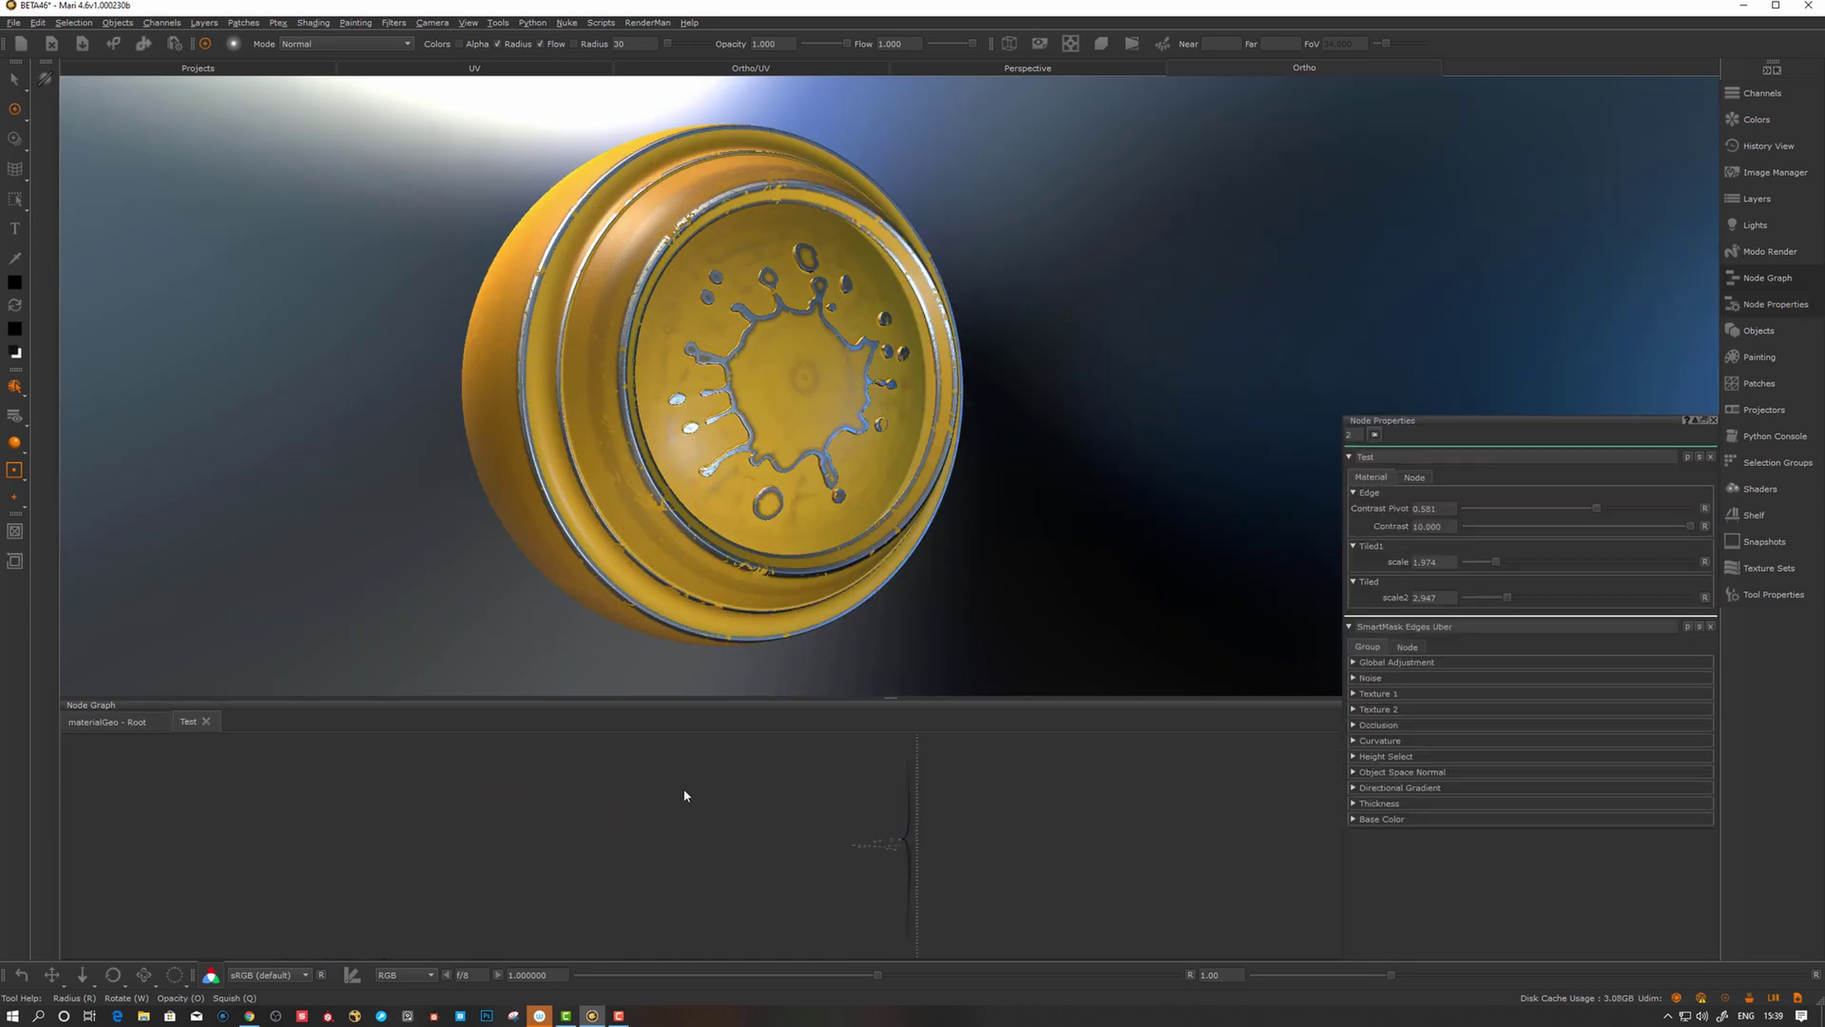
{"action": "middle_click_drag", "start_coordinate": [687, 796], "coordinate": [852, 951]}
{"action": "scroll", "coordinate": [521, 819], "scroll_direction": "up", "scroll_amount": 6}
{"action": "scroll", "coordinate": [686, 837], "scroll_direction": "up", "scroll_amount": 3}
{"action": "middle_click_drag", "start_coordinate": [727, 900], "coordinate": [786, 830]}
{"action": "scroll", "coordinate": [737, 846], "scroll_direction": "up", "scroll_amount": 6}
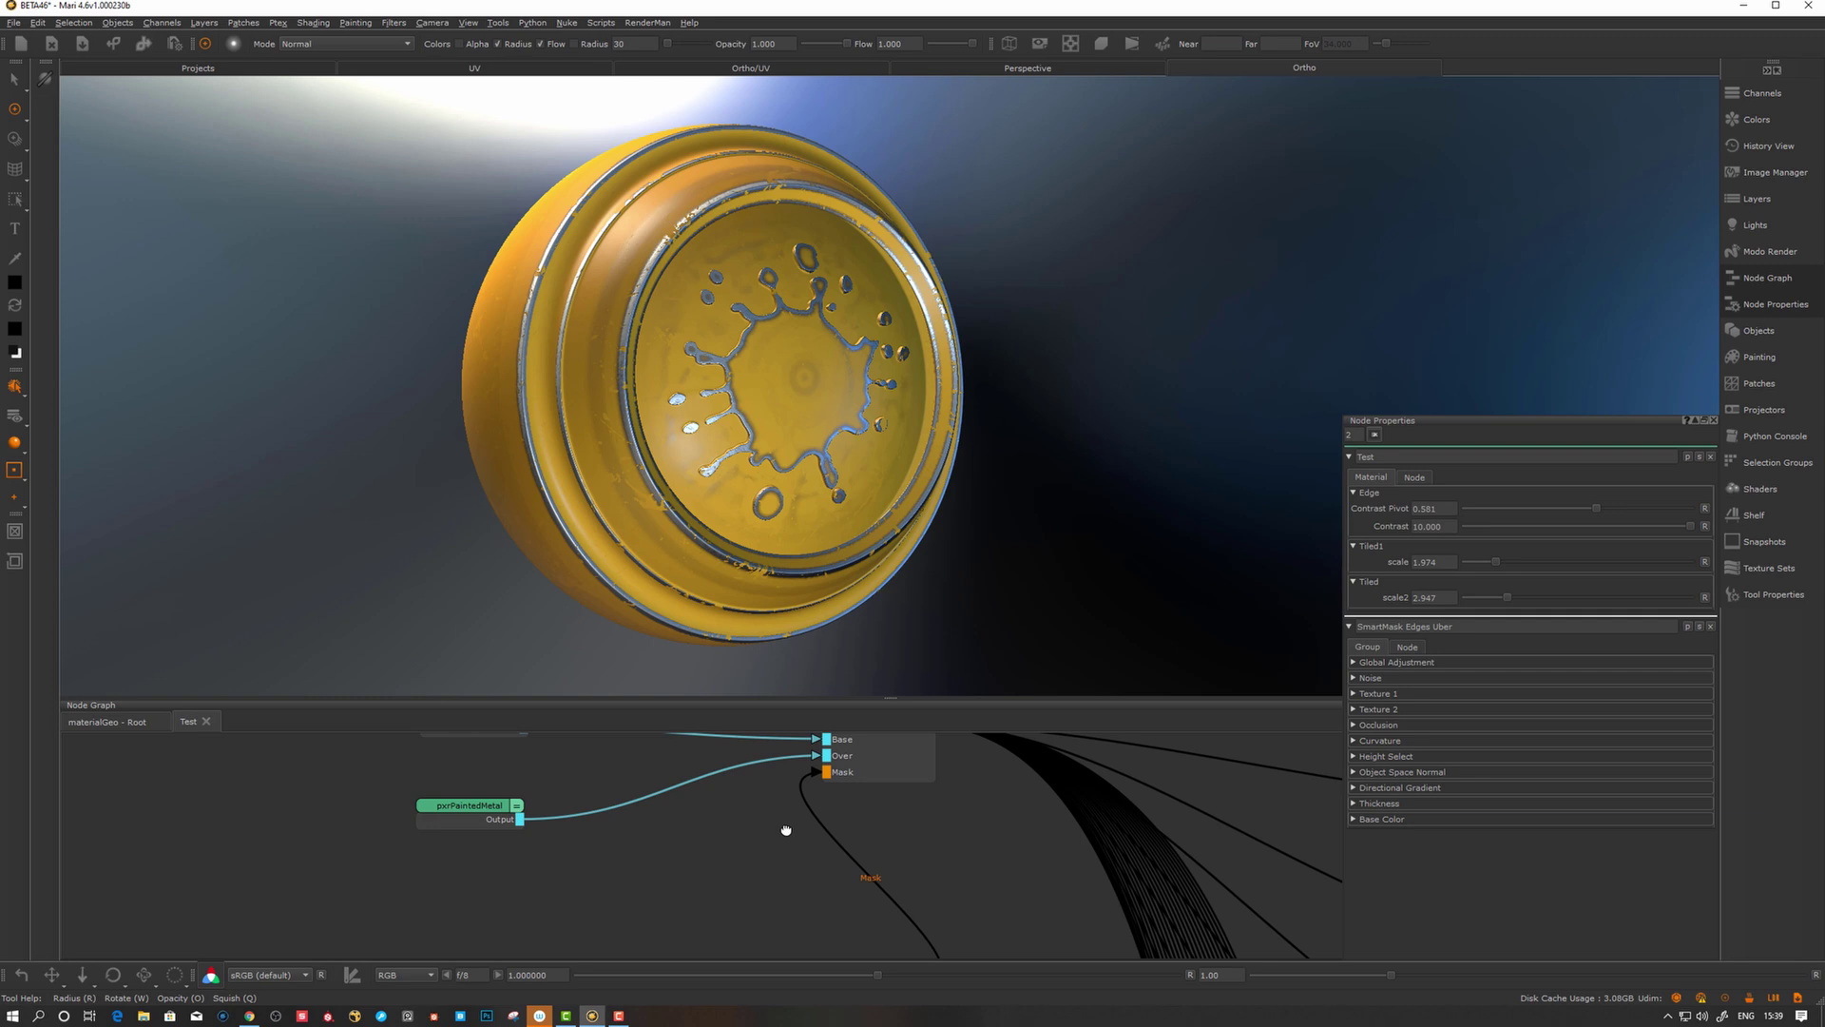
{"action": "scroll", "coordinate": [785, 830], "scroll_direction": "down", "scroll_amount": 8}
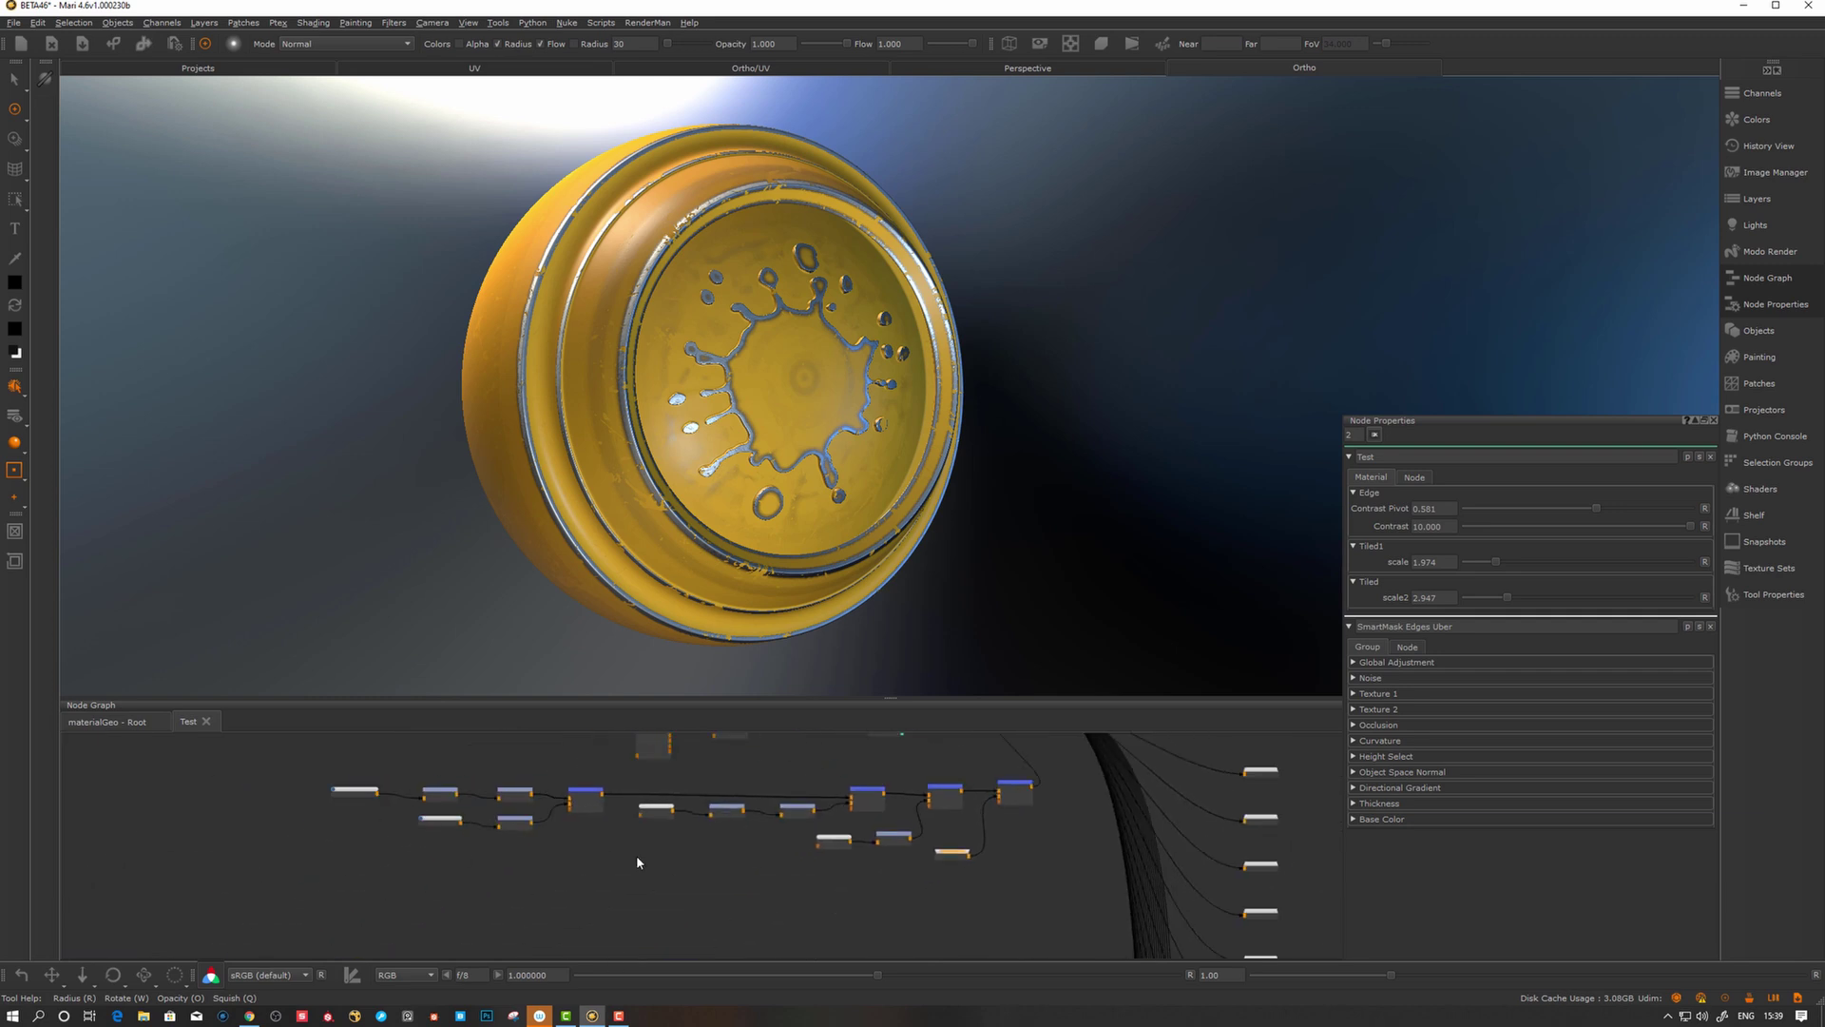
{"action": "scroll", "coordinate": [608, 846], "scroll_direction": "up", "scroll_amount": 5}
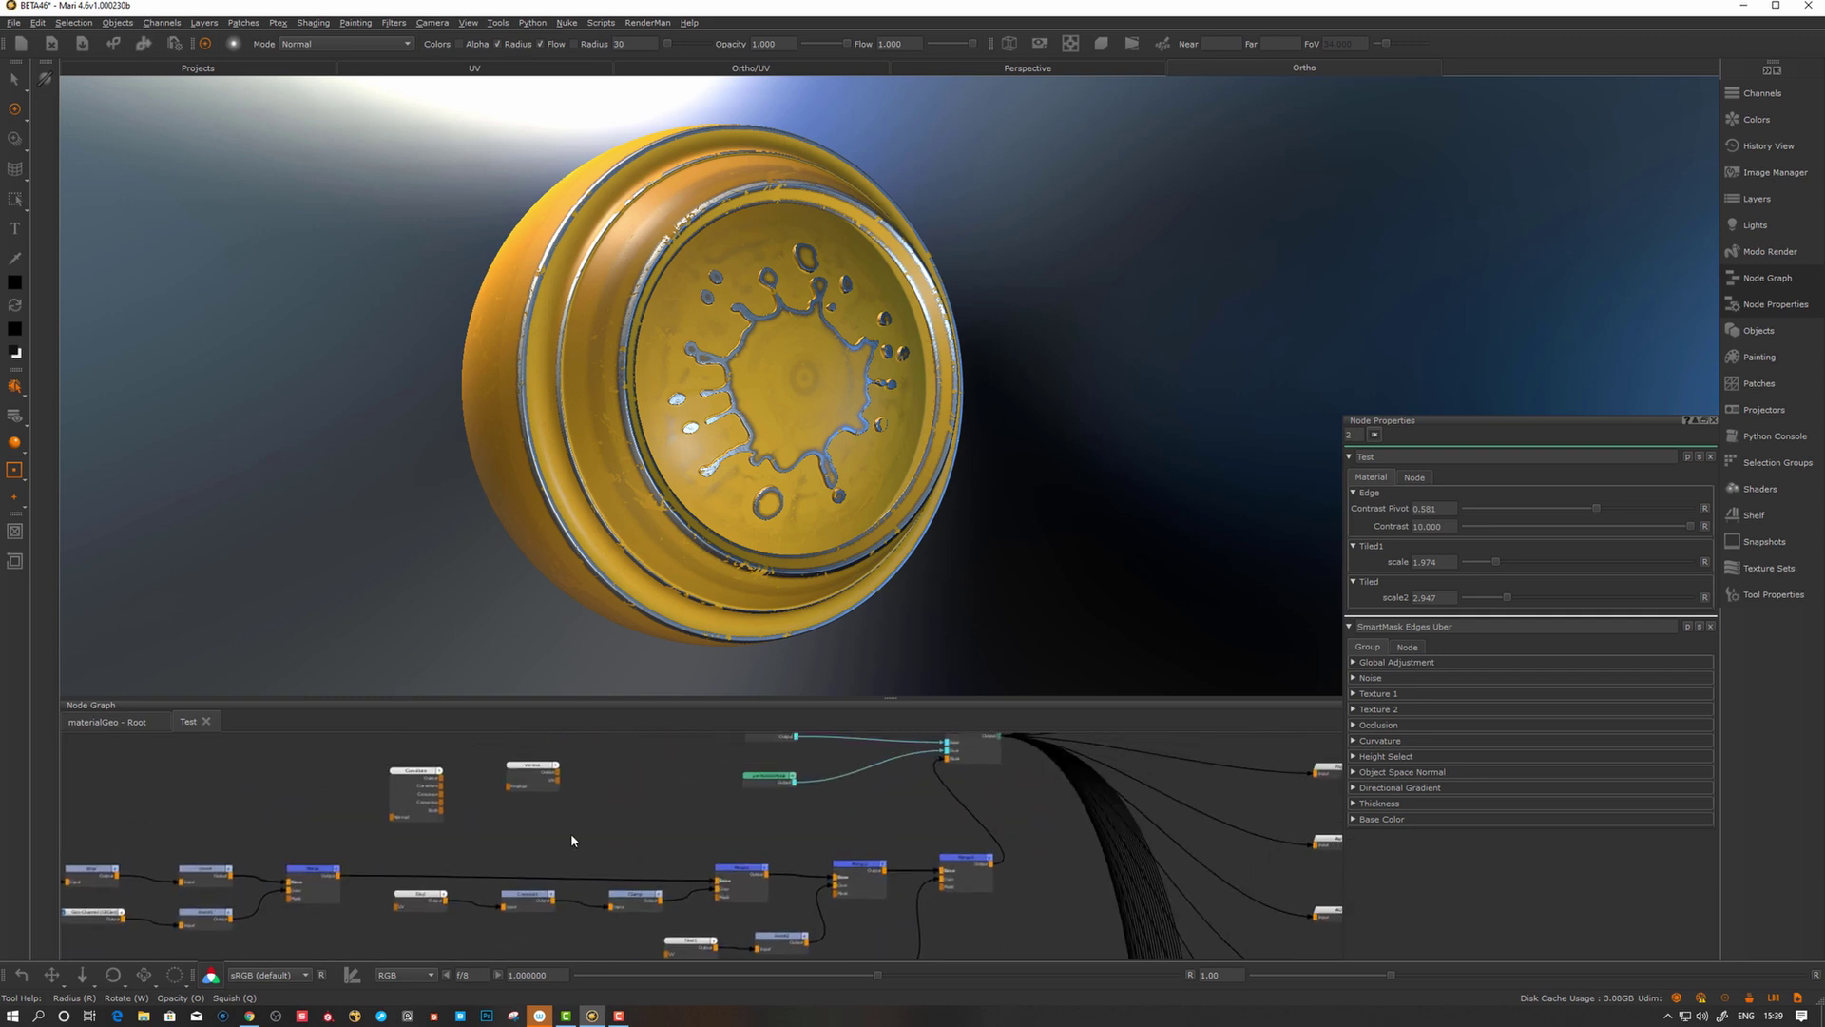
{"action": "scroll", "coordinate": [571, 841], "scroll_direction": "up", "scroll_amount": 5}
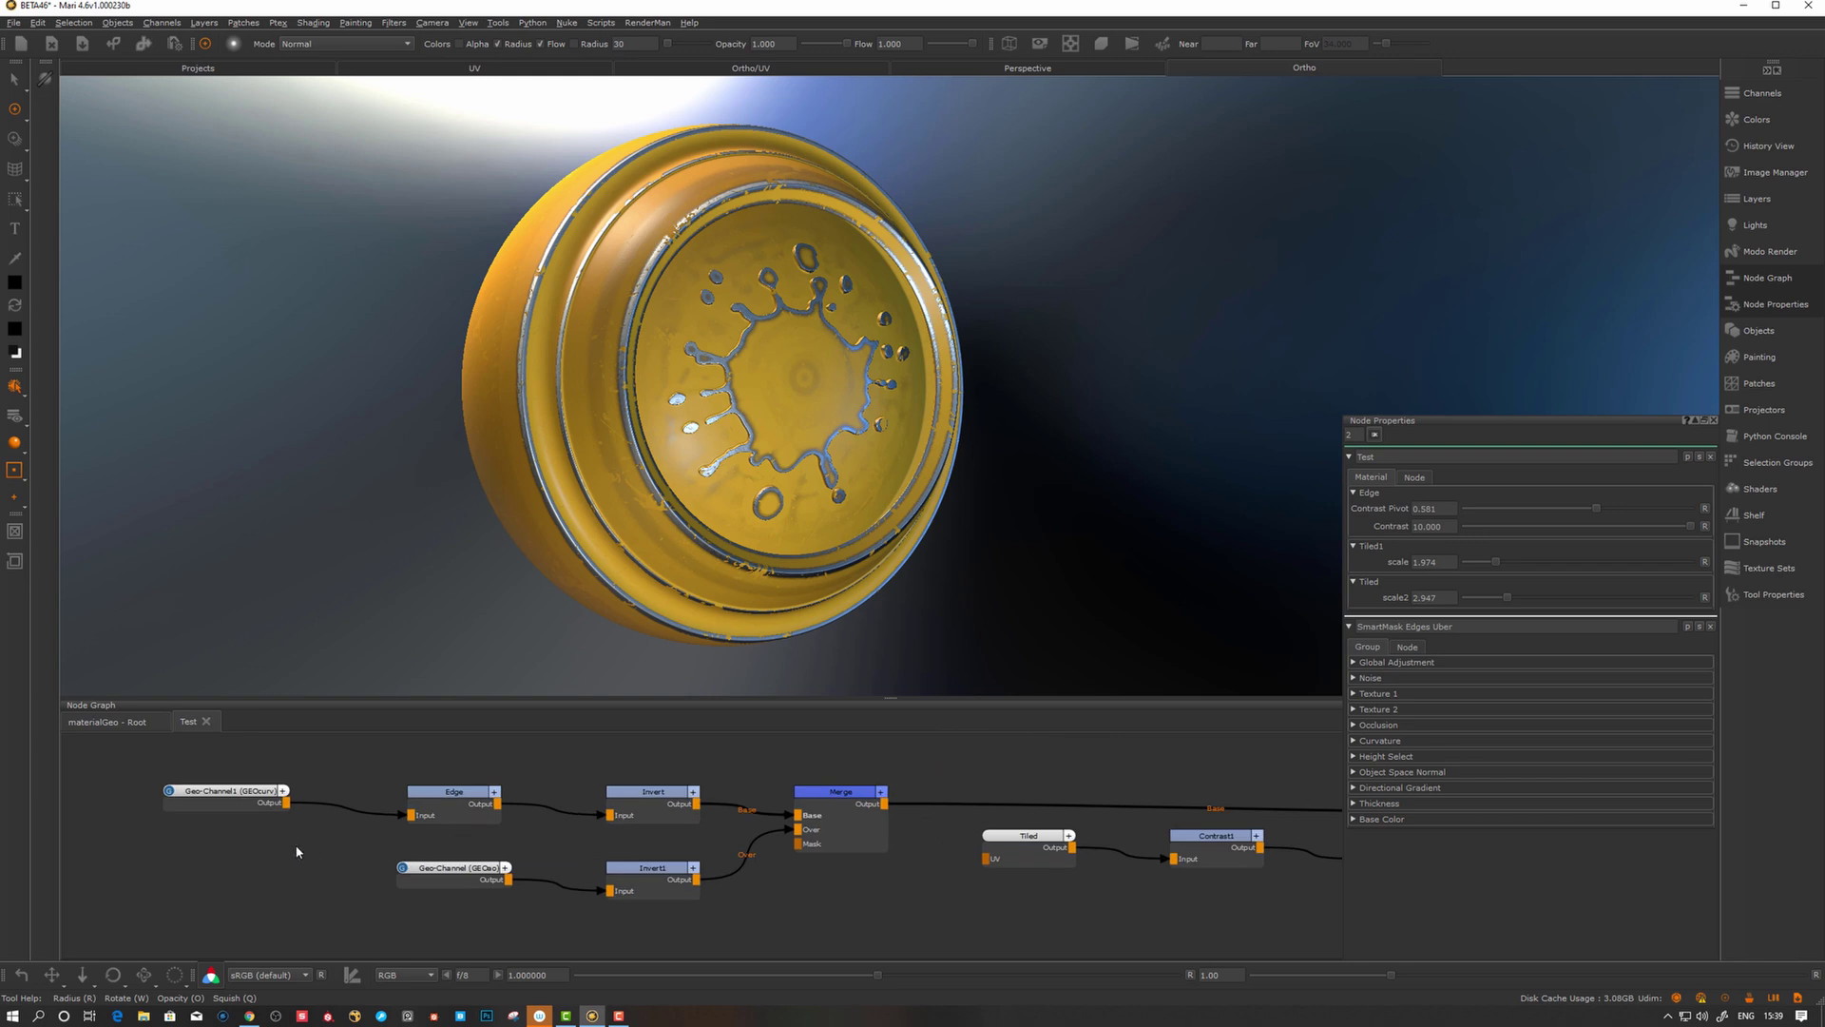
{"action": "scroll", "coordinate": [296, 852], "scroll_direction": "down", "scroll_amount": 5}
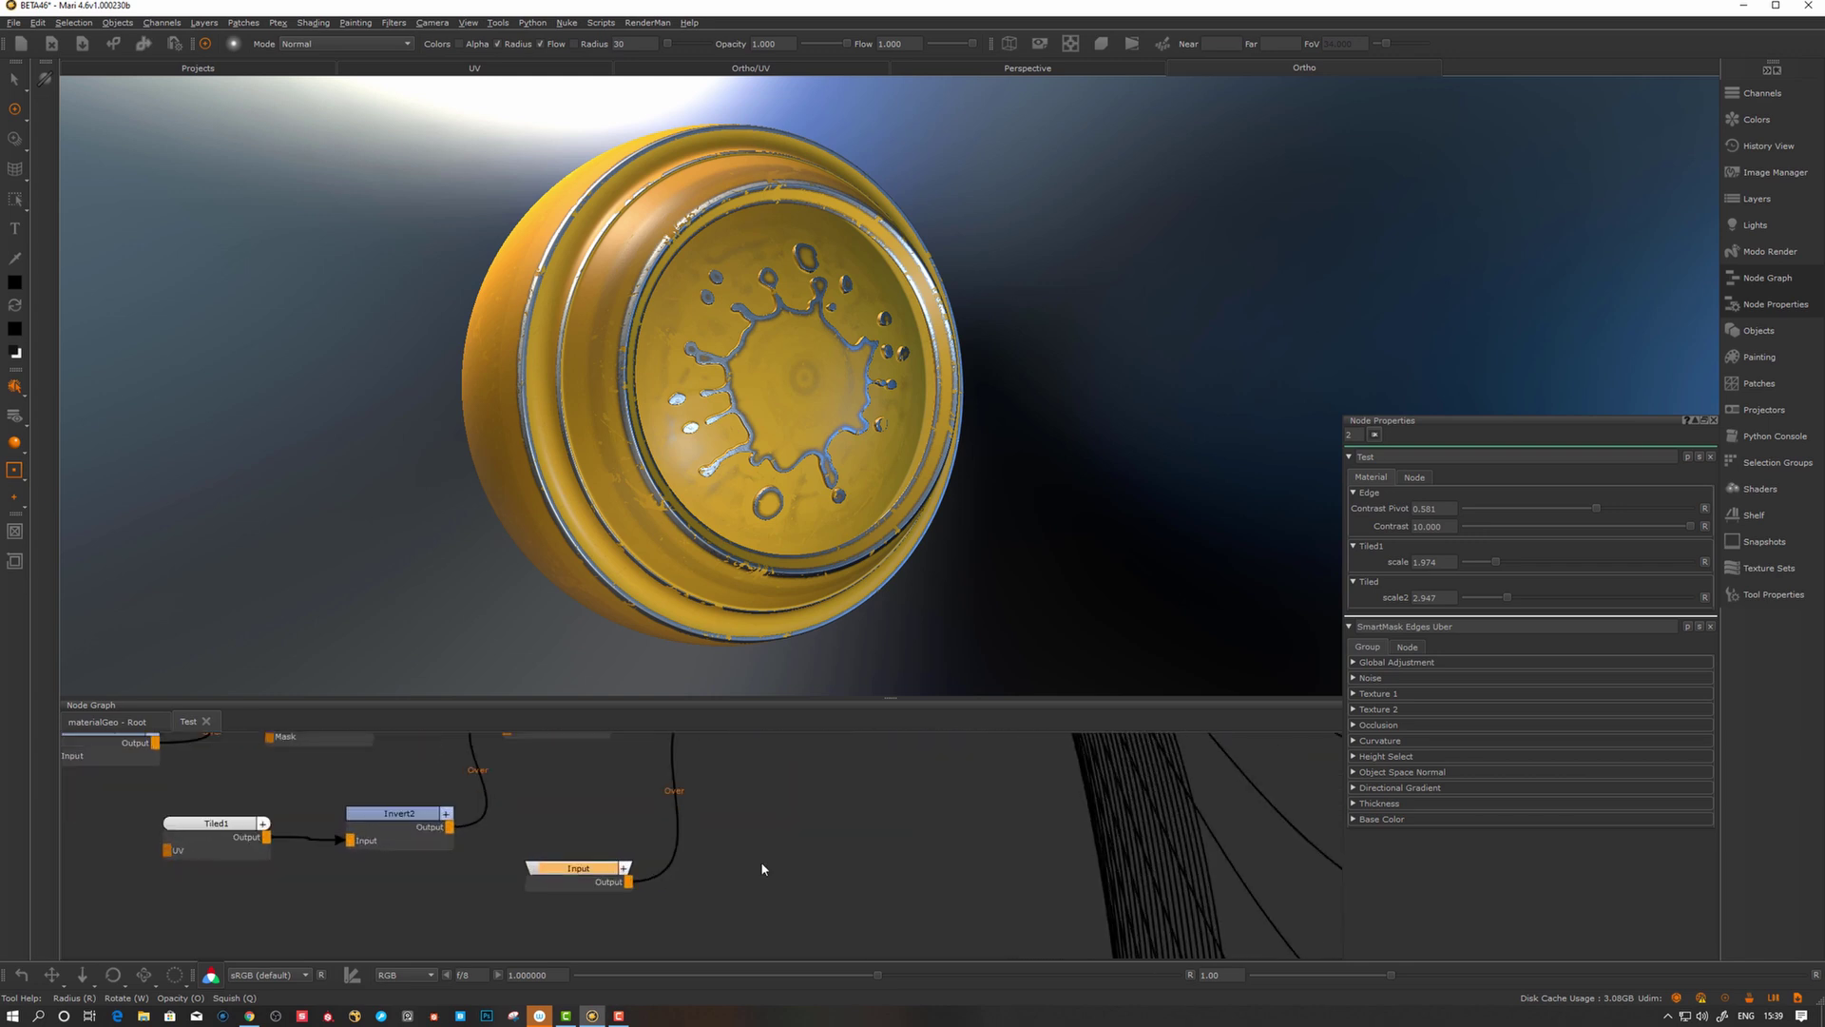
{"action": "middle_click_drag", "start_coordinate": [640, 881], "coordinate": [719, 911]}
{"action": "scroll", "coordinate": [706, 890], "scroll_direction": "down", "scroll_amount": 3}
{"action": "middle_click_drag", "start_coordinate": [792, 807], "coordinate": [702, 886]}
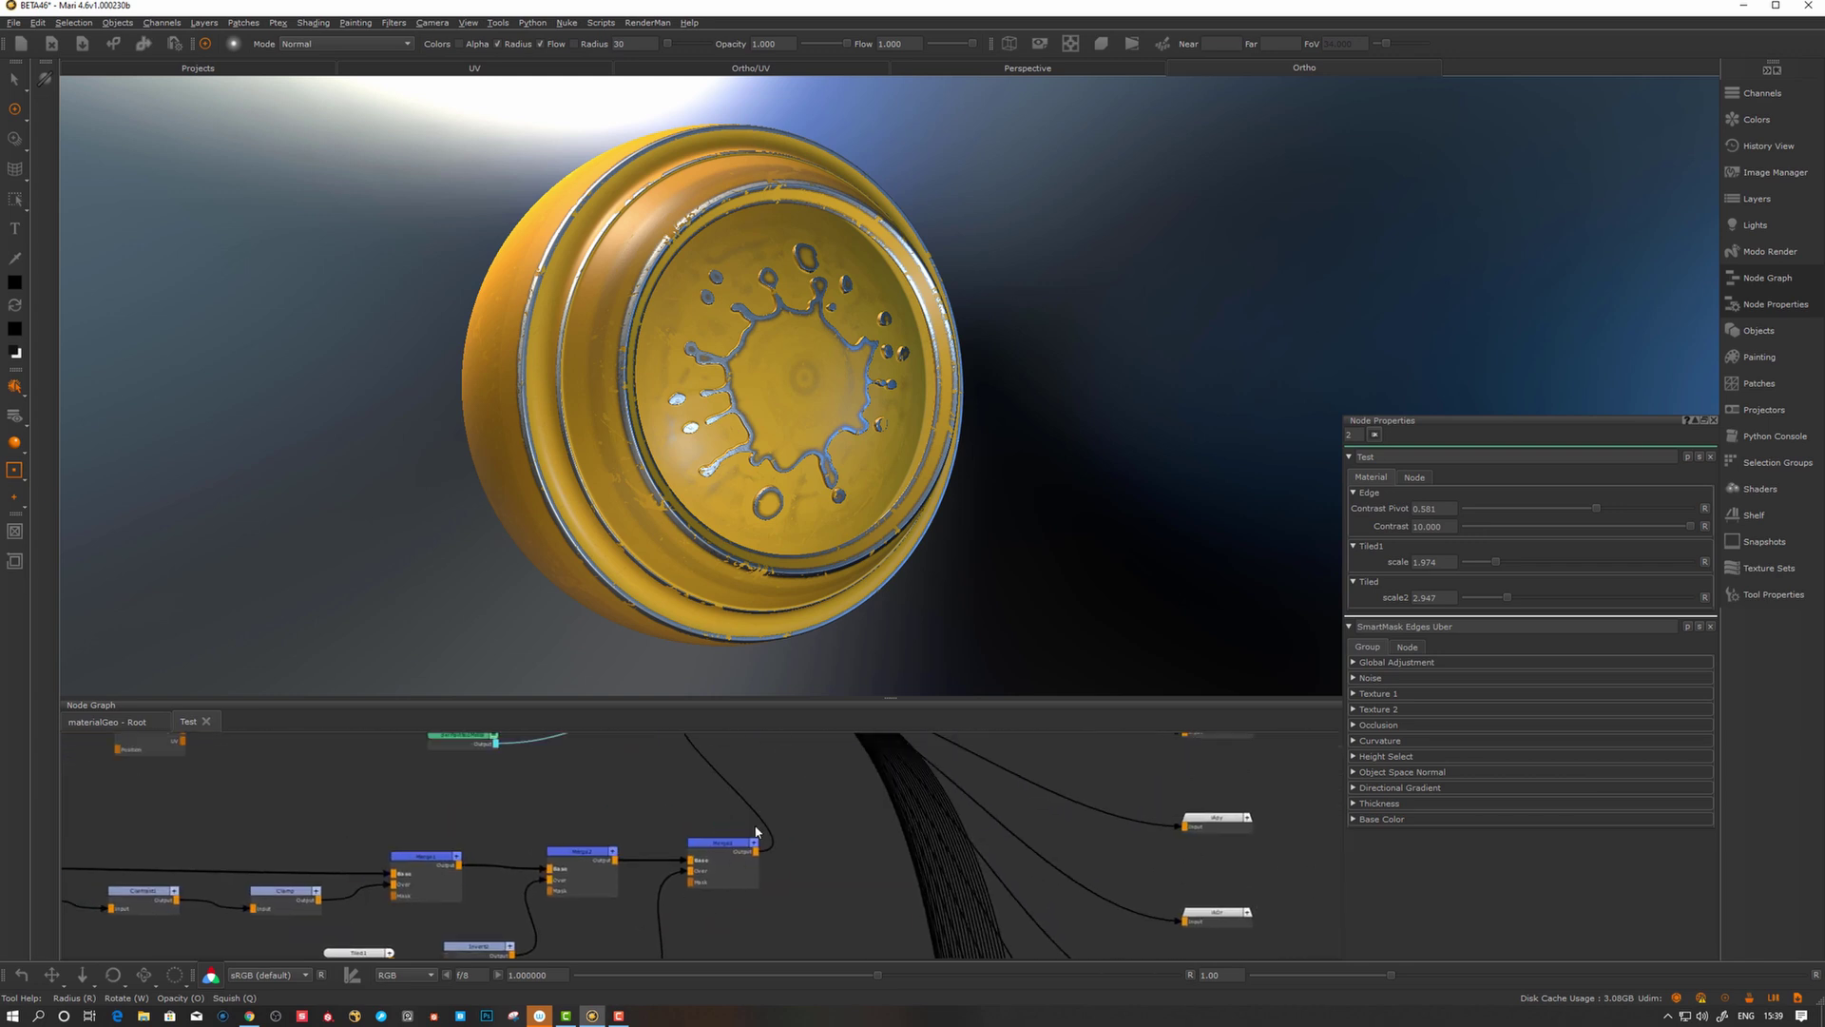
Step: Detach the group's merge chain and Input node, and connect the Input node directly to the Multi Channel Merge's Mask
{"action": "scroll", "coordinate": [757, 832], "scroll_direction": "down", "scroll_amount": 3}
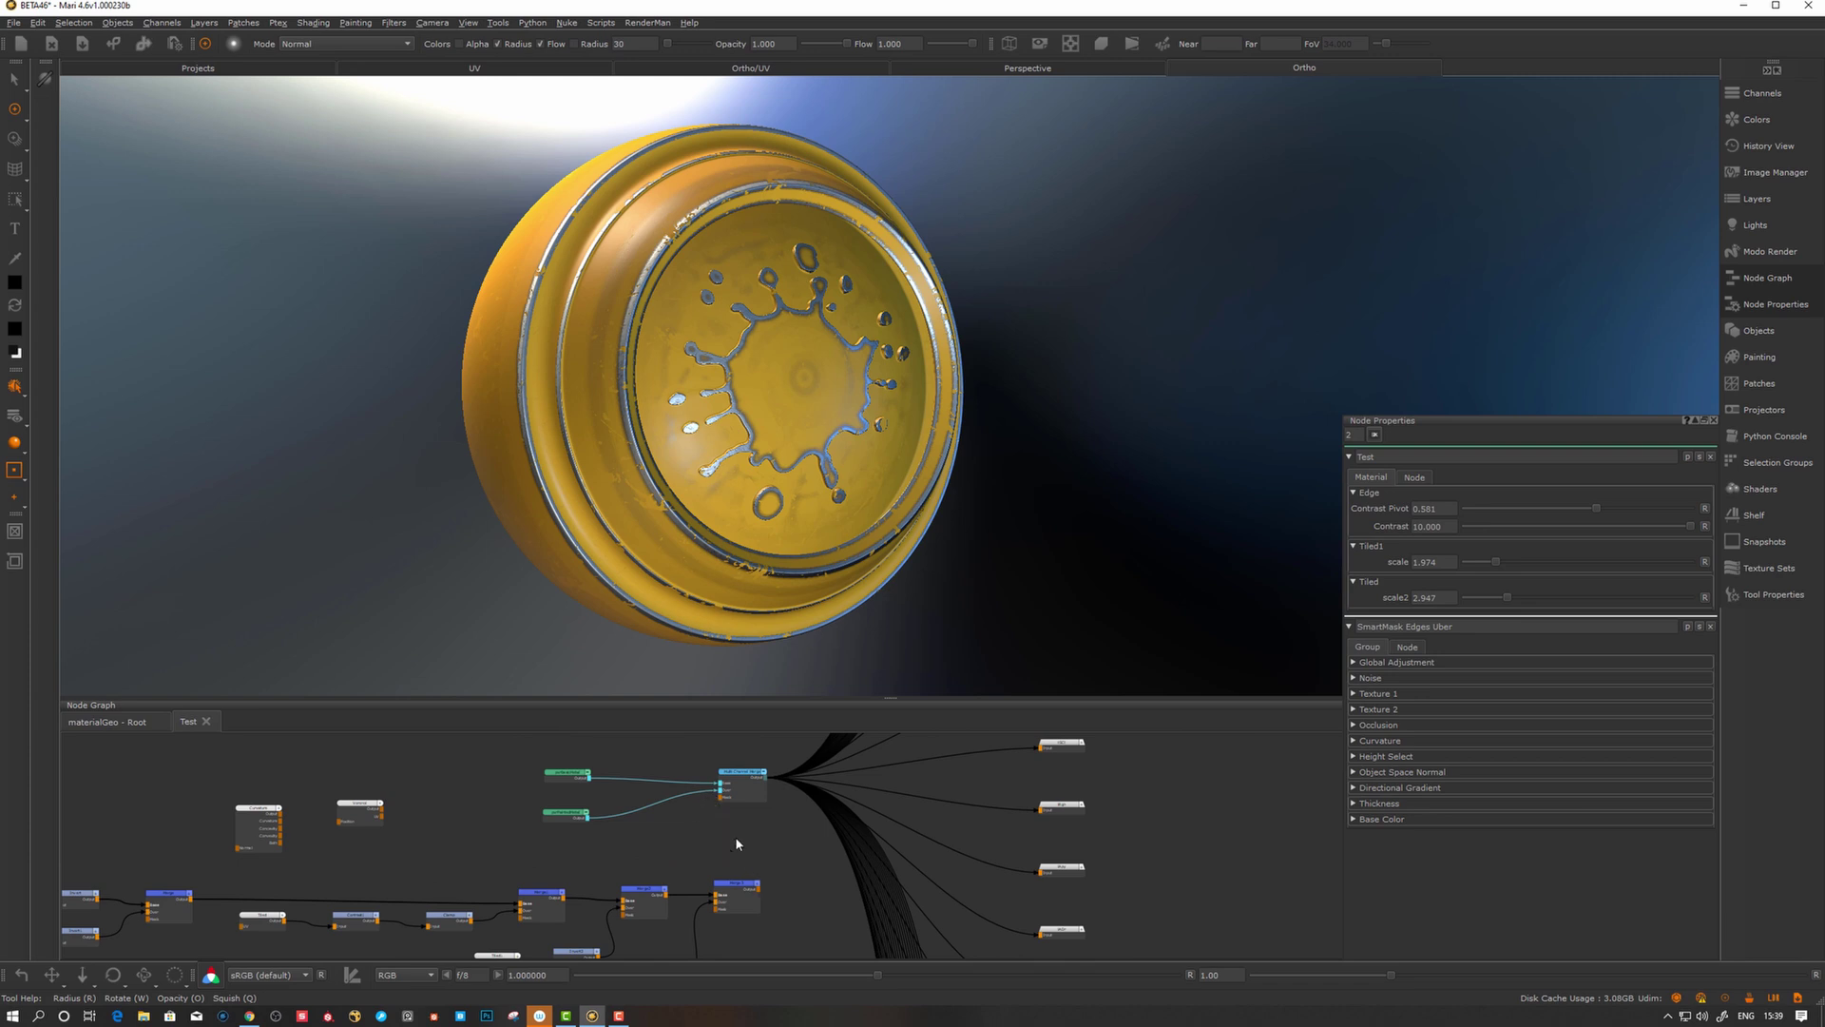
{"action": "middle_click_drag", "start_coordinate": [751, 853], "coordinate": [732, 776]}
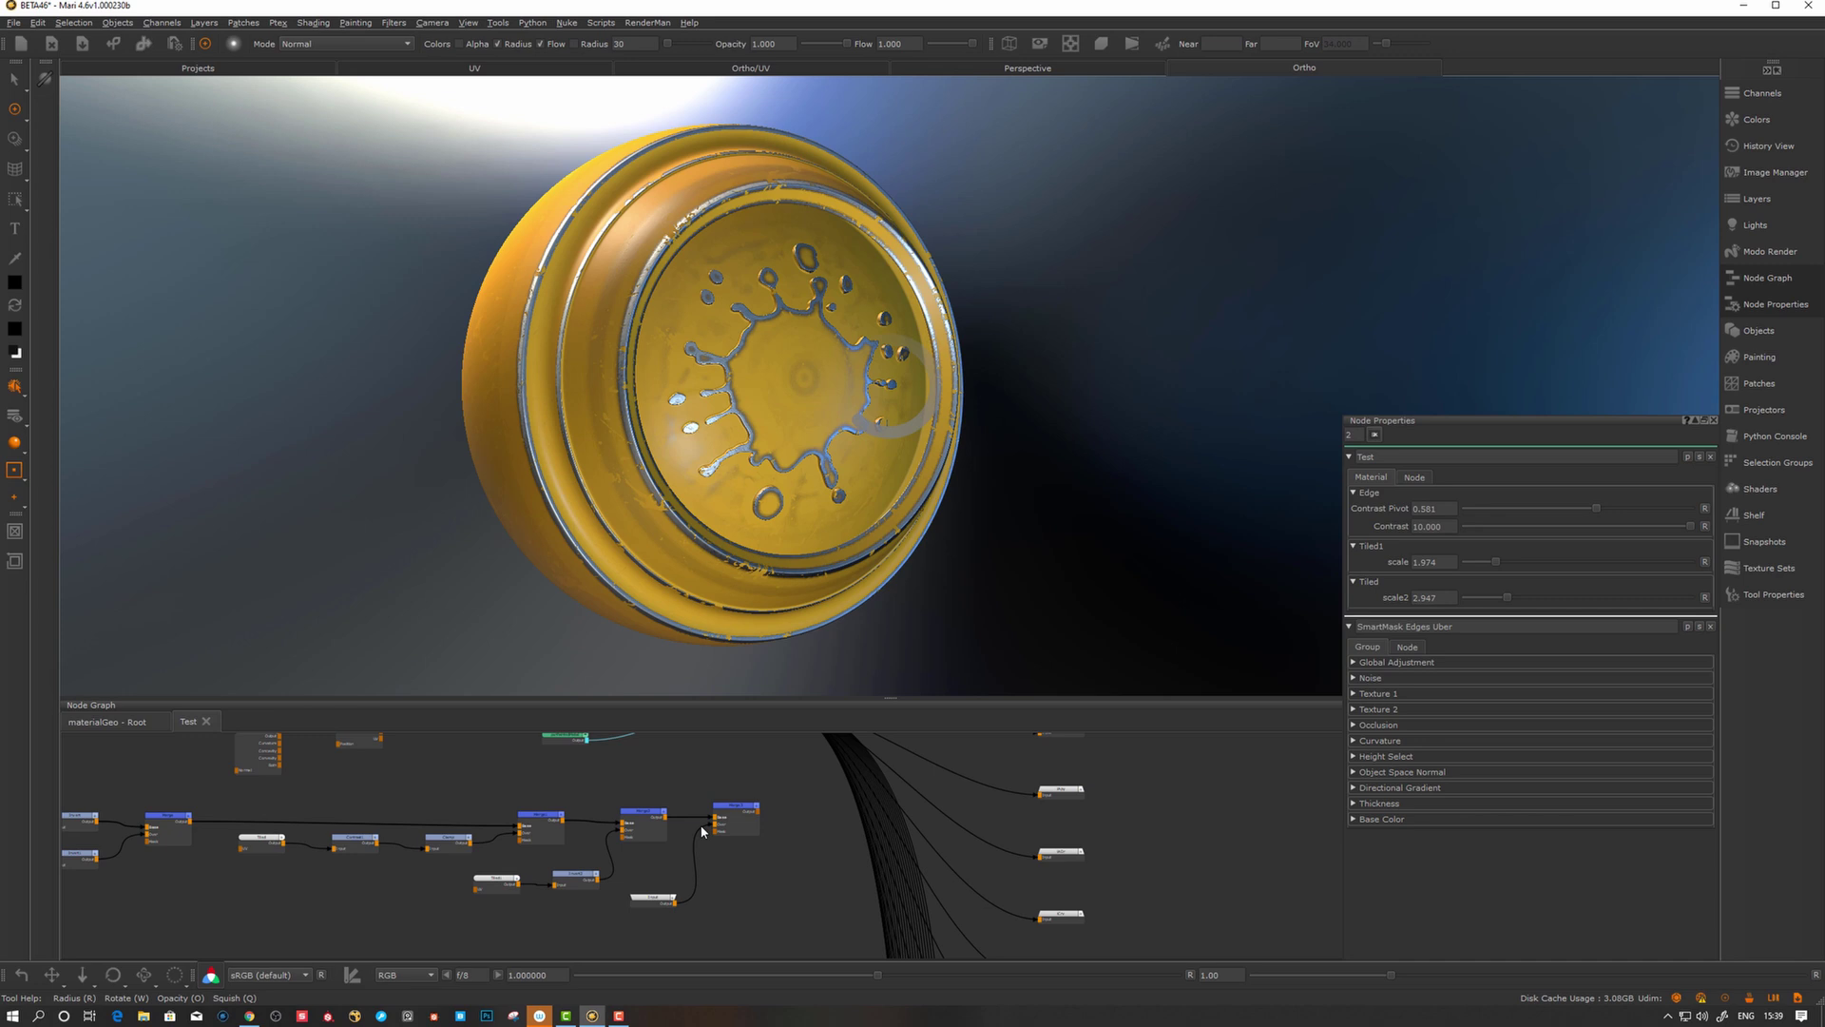
{"action": "left_click_drag", "start_coordinate": [705, 827], "coordinate": [698, 837]}
{"action": "left_click_drag", "start_coordinate": [664, 905], "coordinate": [610, 781]}
{"action": "scroll", "coordinate": [611, 785], "scroll_direction": "up", "scroll_amount": 4}
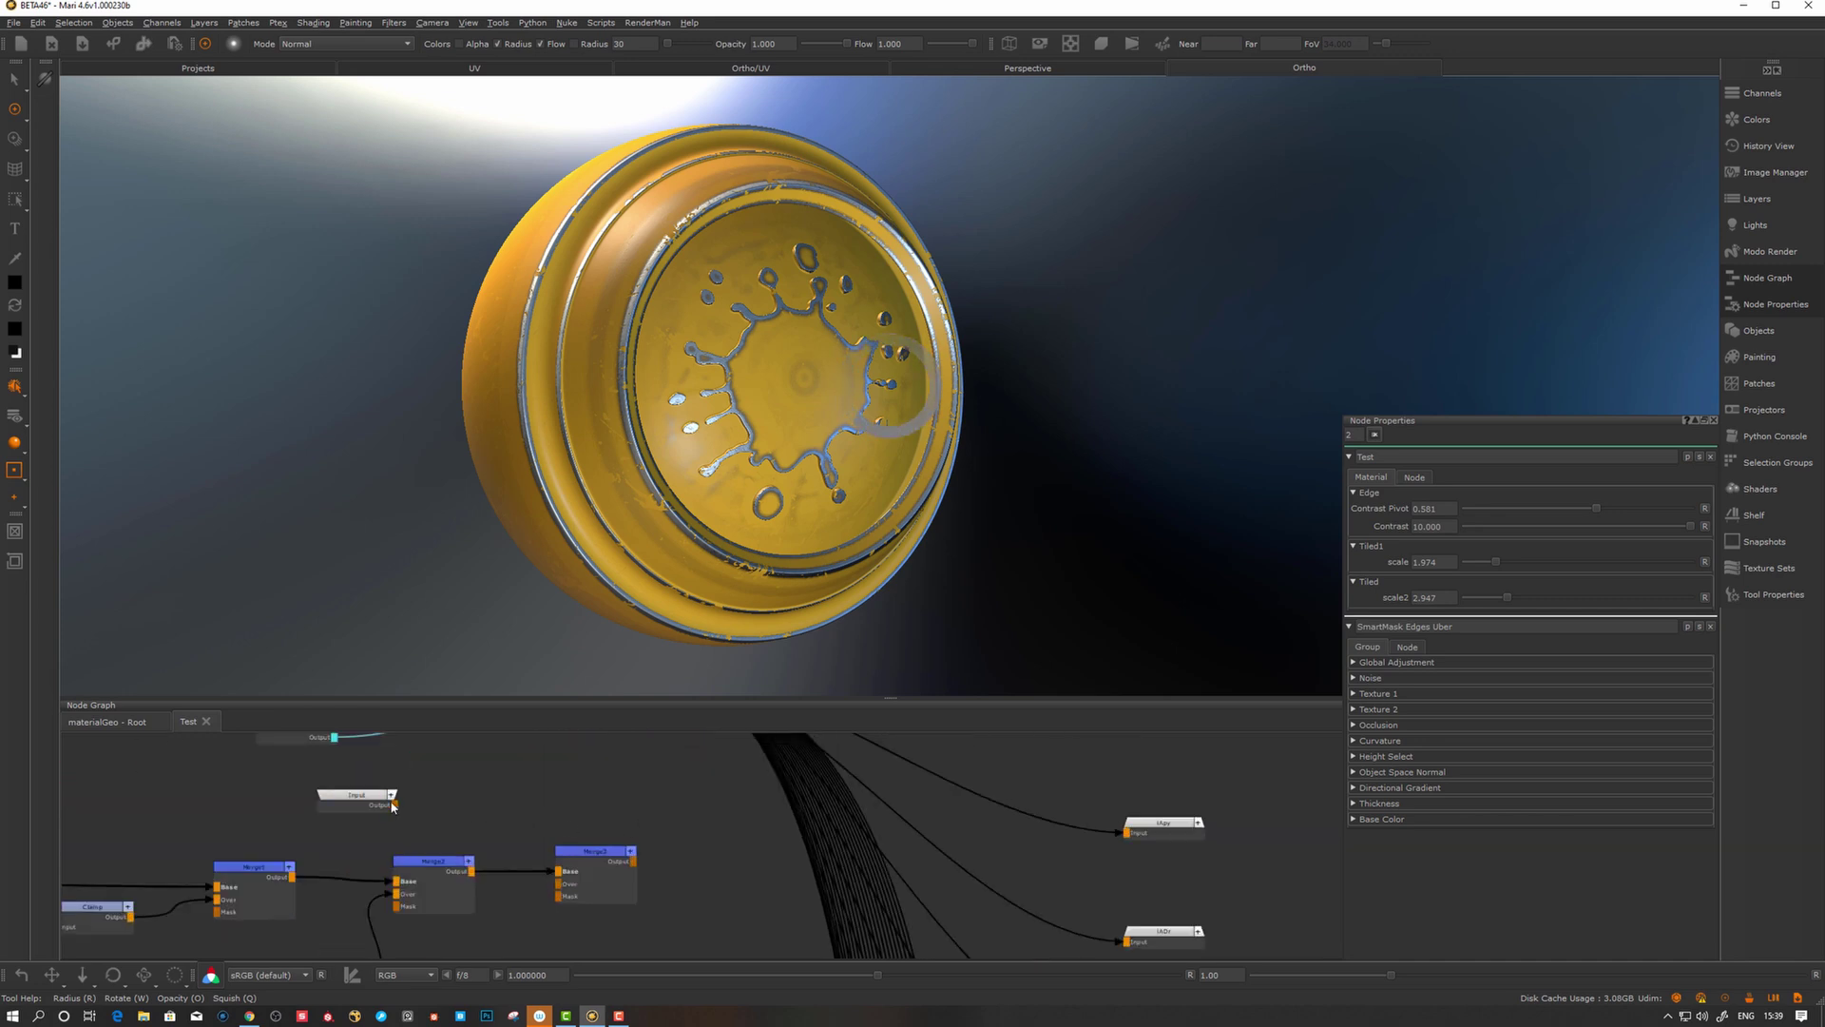
{"action": "left_click_drag", "start_coordinate": [401, 810], "coordinate": [568, 894]}
{"action": "left_click_drag", "start_coordinate": [555, 538], "coordinate": [621, 548], "text": "alt"}
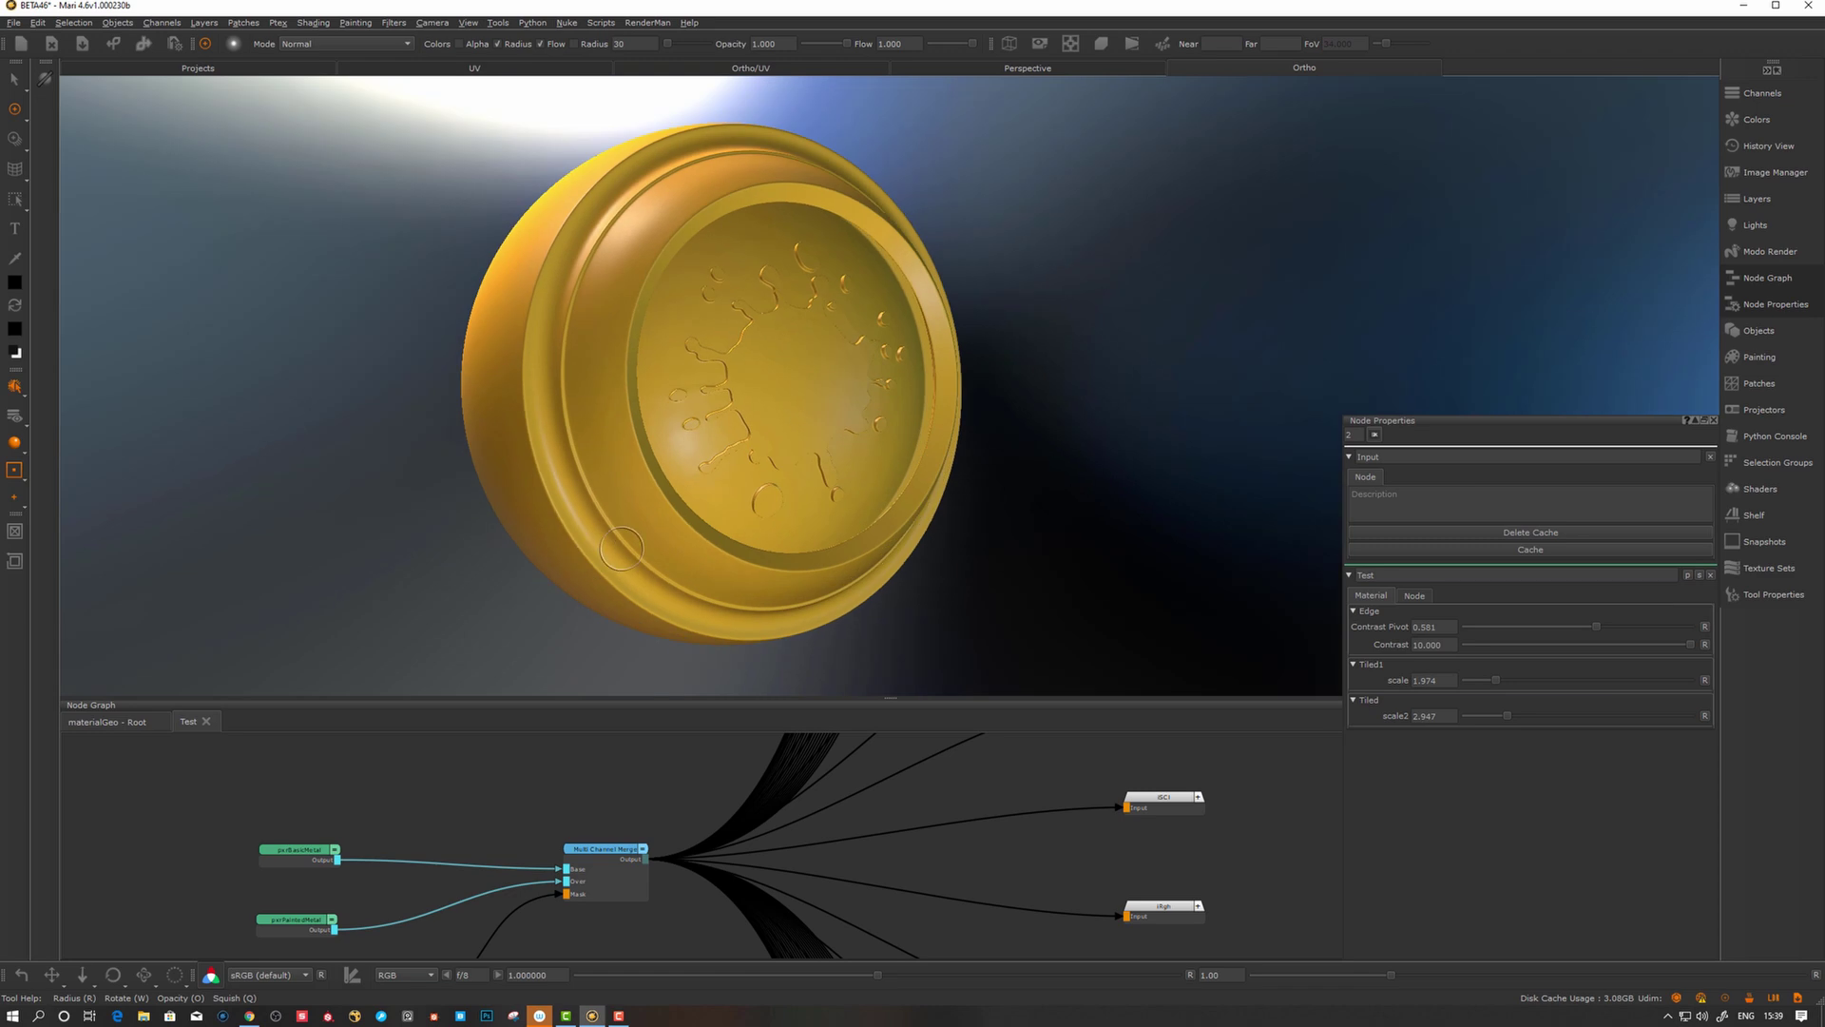
Step: Return to the root graph, connect the Edges Uber smart mask's output to the Test material's Input, and inspect the model
{"action": "left_click", "coordinate": [109, 722]}
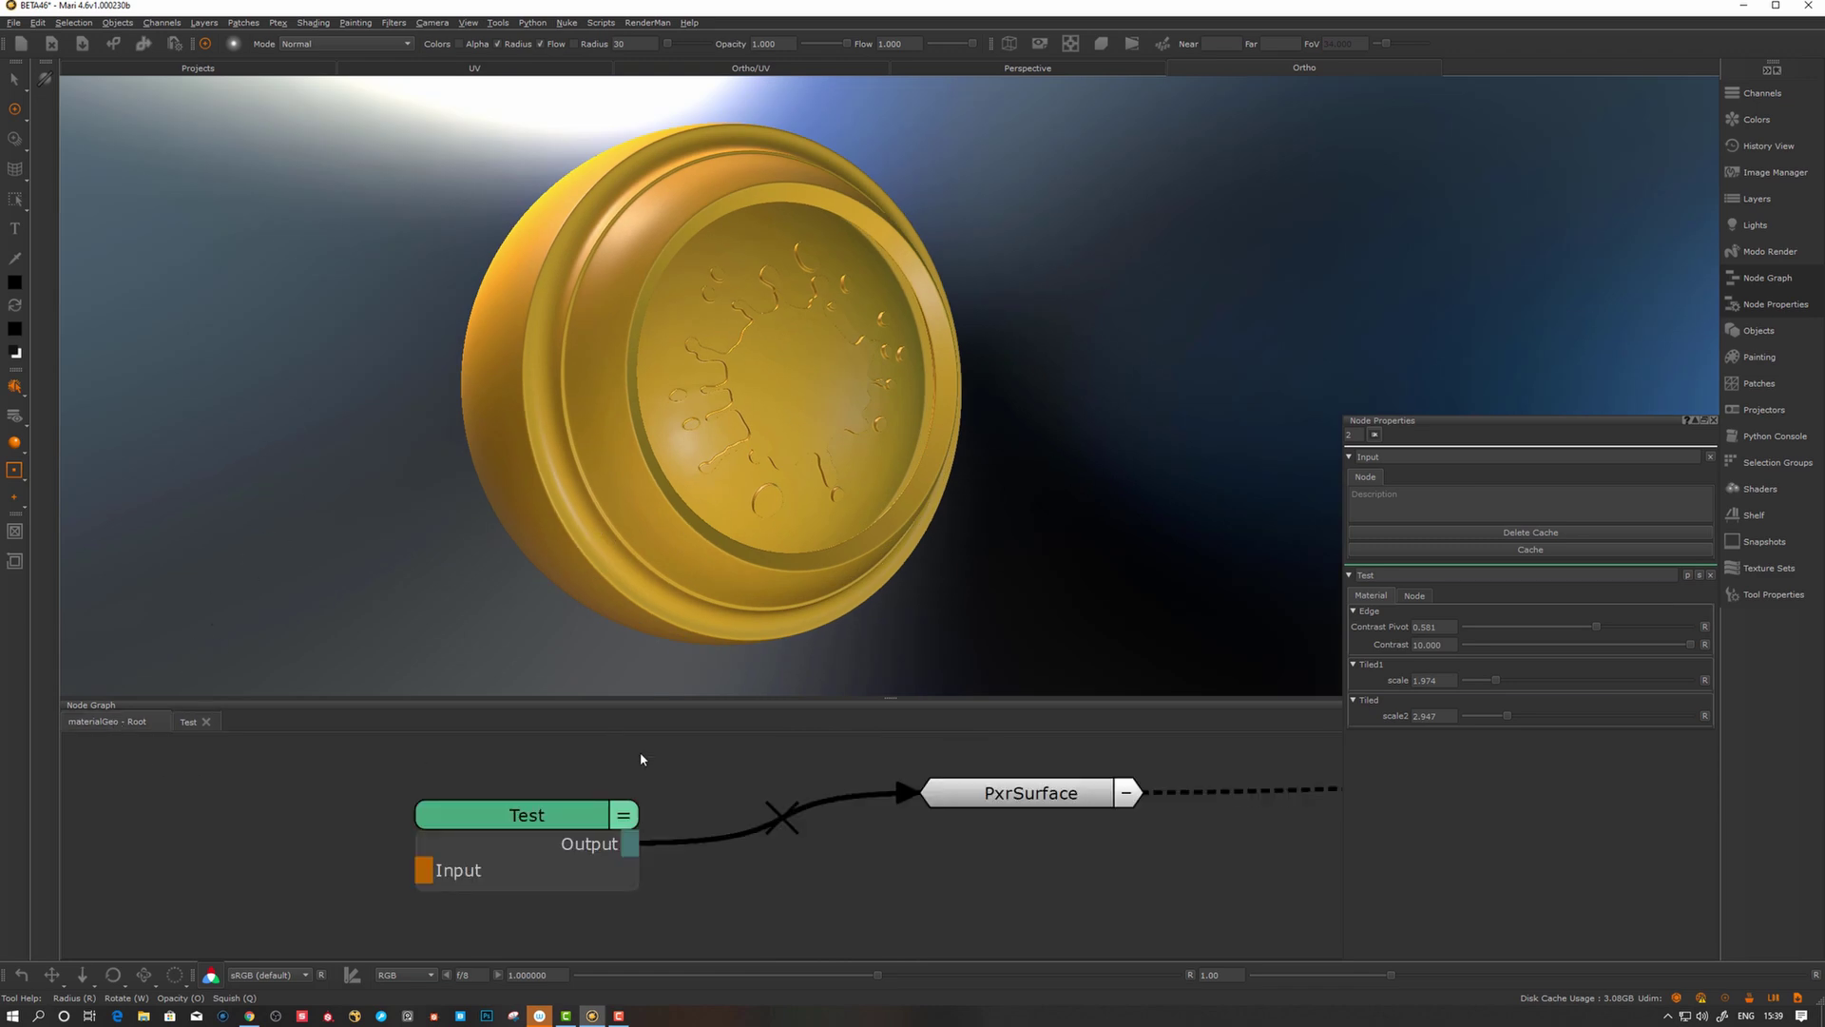
{"action": "scroll", "coordinate": [737, 791], "scroll_direction": "down", "scroll_amount": 5}
{"action": "left_click_drag", "start_coordinate": [492, 808], "coordinate": [837, 773]}
{"action": "left_click_drag", "start_coordinate": [599, 632], "coordinate": [616, 570], "text": "alt"}
{"action": "mouse_move", "coordinate": [616, 570]}
{"action": "right_mouse_down", "text": "alt"}
{"action": "mouse_move", "coordinate": [738, 473]}
{"action": "mouse_move", "coordinate": [637, 428]}
{"action": "right_mouse_up", "text": "alt"}
{"action": "mouse_move", "coordinate": [637, 428]}
{"action": "left_mouse_down", "text": "alt"}
{"action": "mouse_move", "coordinate": [656, 431]}
{"action": "mouse_move", "coordinate": [585, 445]}
{"action": "left_mouse_up", "text": "alt"}
{"action": "right_click_drag", "start_coordinate": [585, 445], "coordinate": [677, 518], "text": "alt"}
{"action": "left_click_drag", "start_coordinate": [677, 518], "coordinate": [746, 534], "text": "alt"}
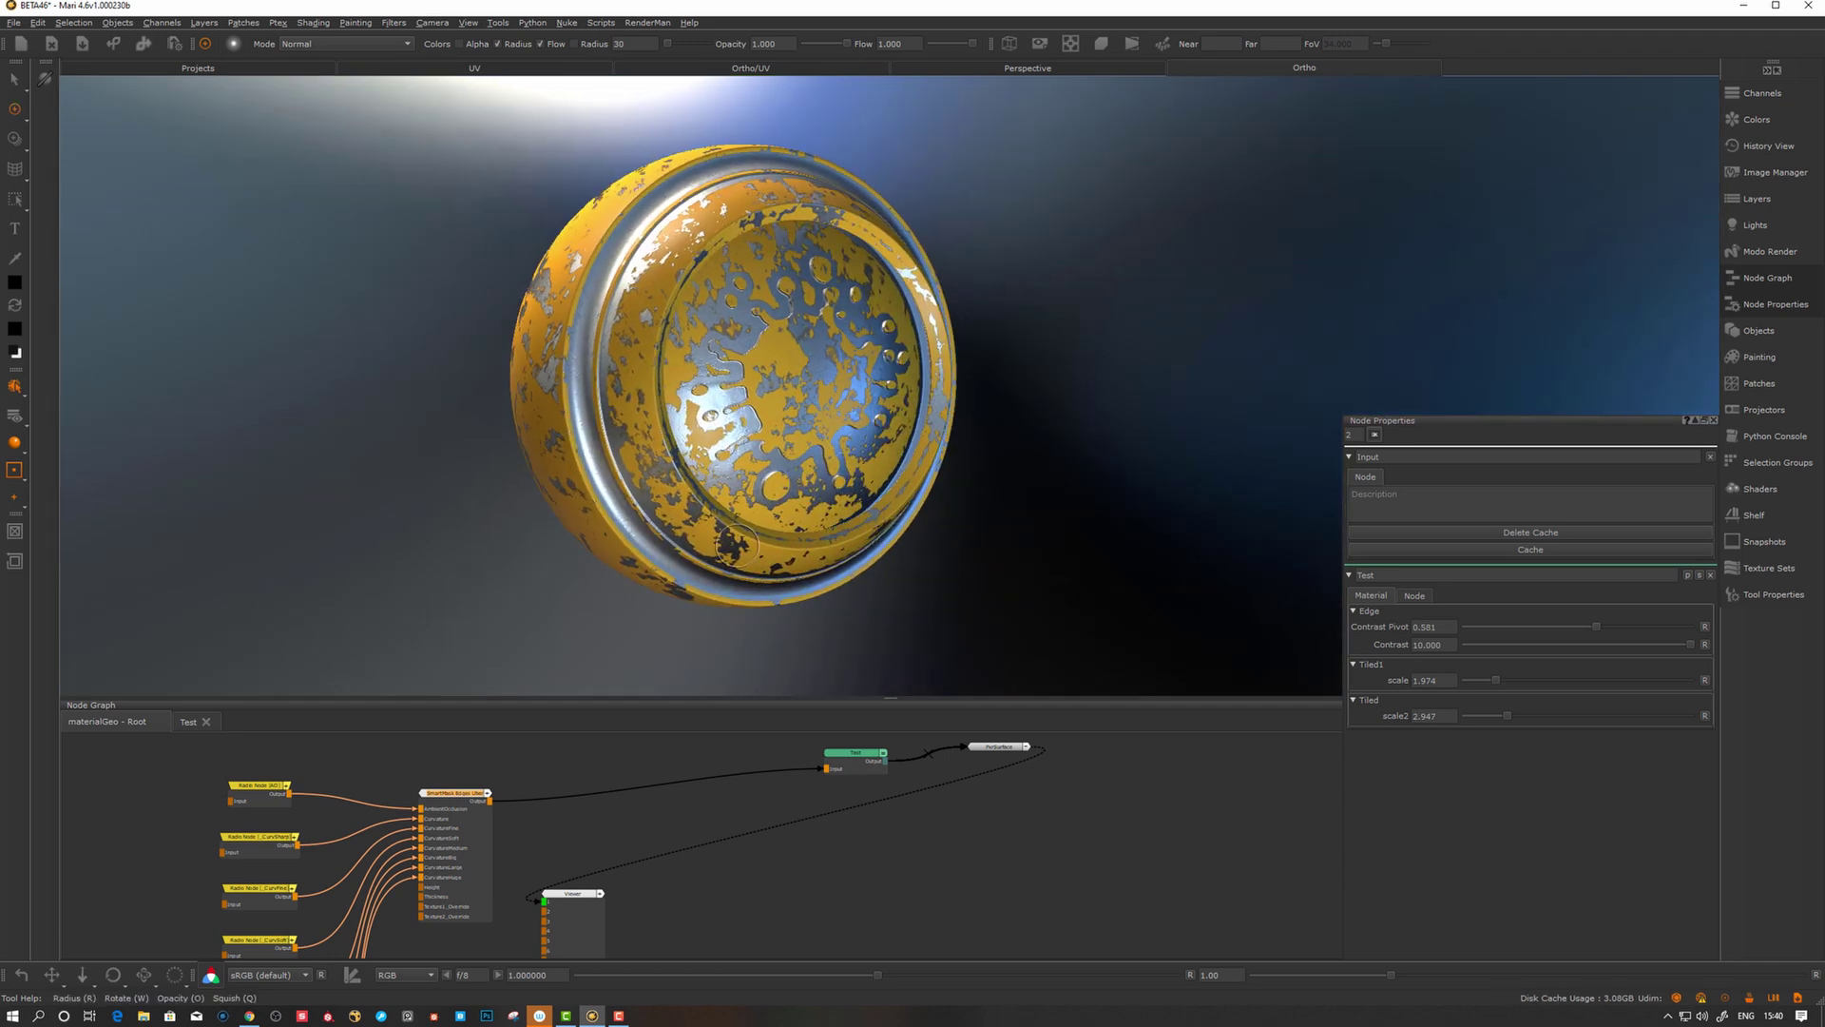
Step: Open the Edges Uber smart mask's Curvature settings and set Balance to 0.512 and Contrast to 0.147
{"action": "left_click_drag", "start_coordinate": [470, 797], "coordinate": [476, 797]}
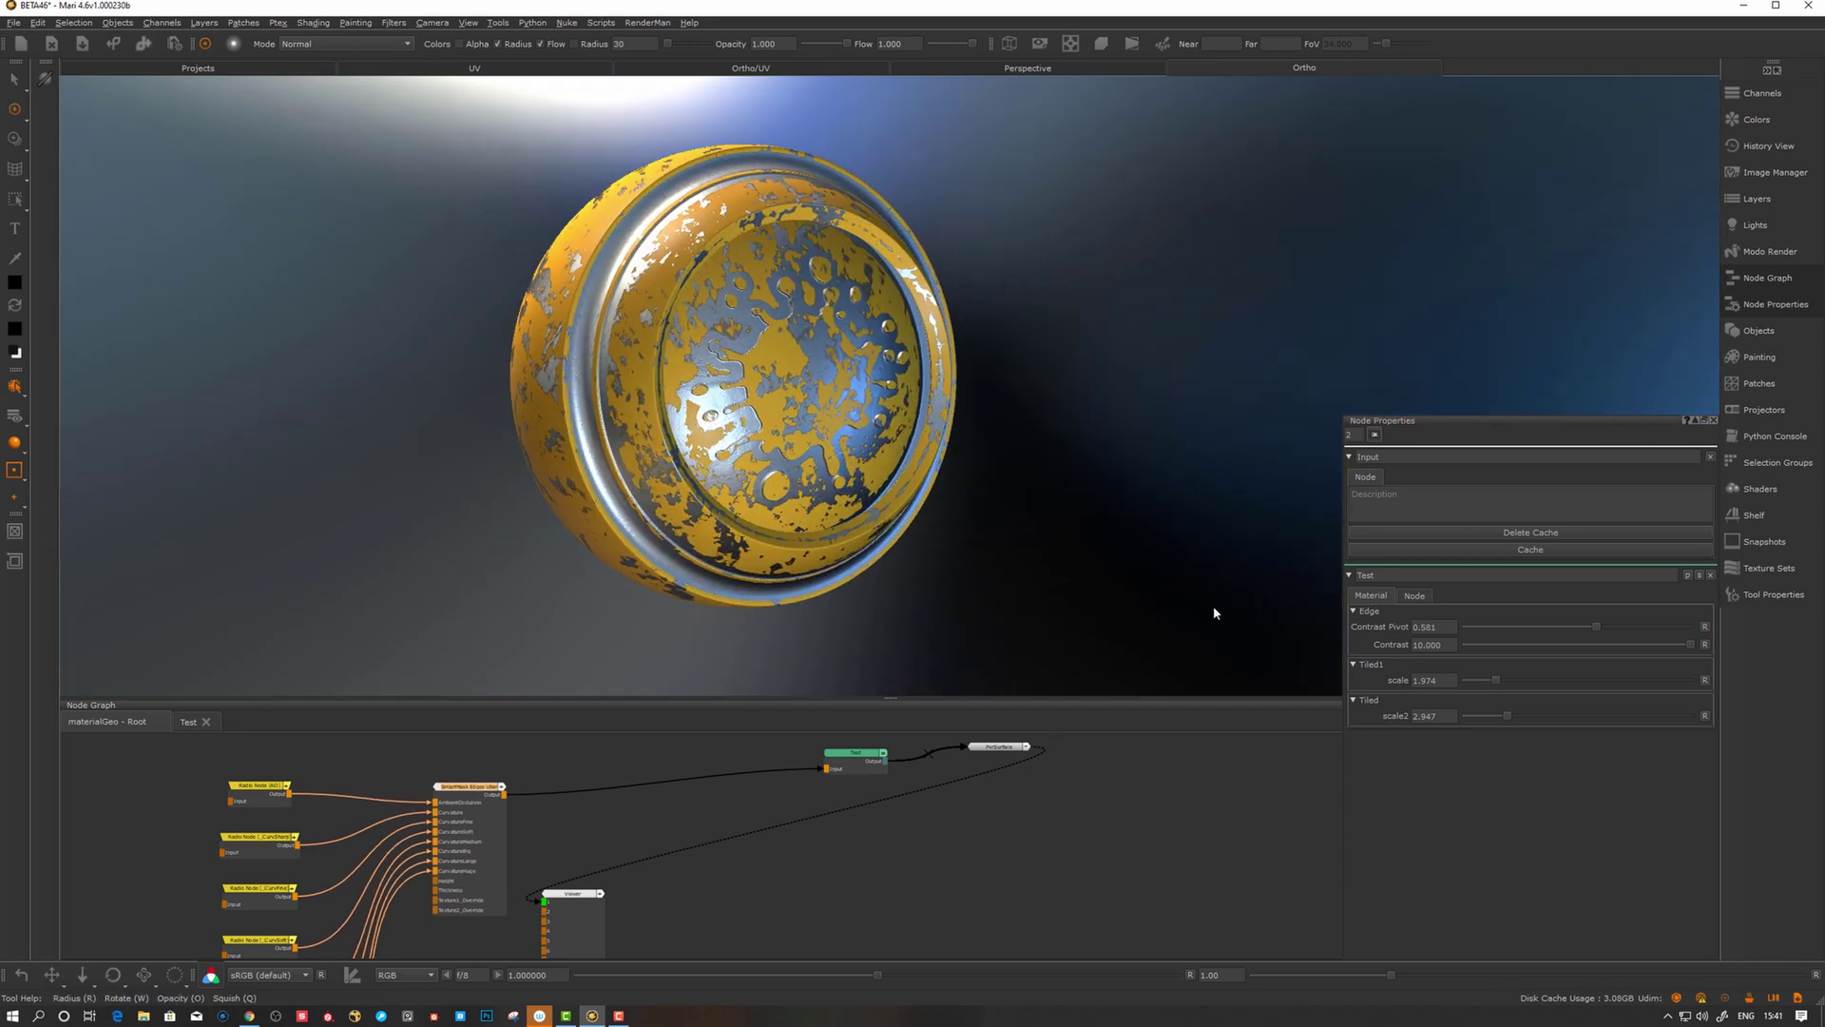
{"action": "left_click", "coordinate": [1713, 419]}
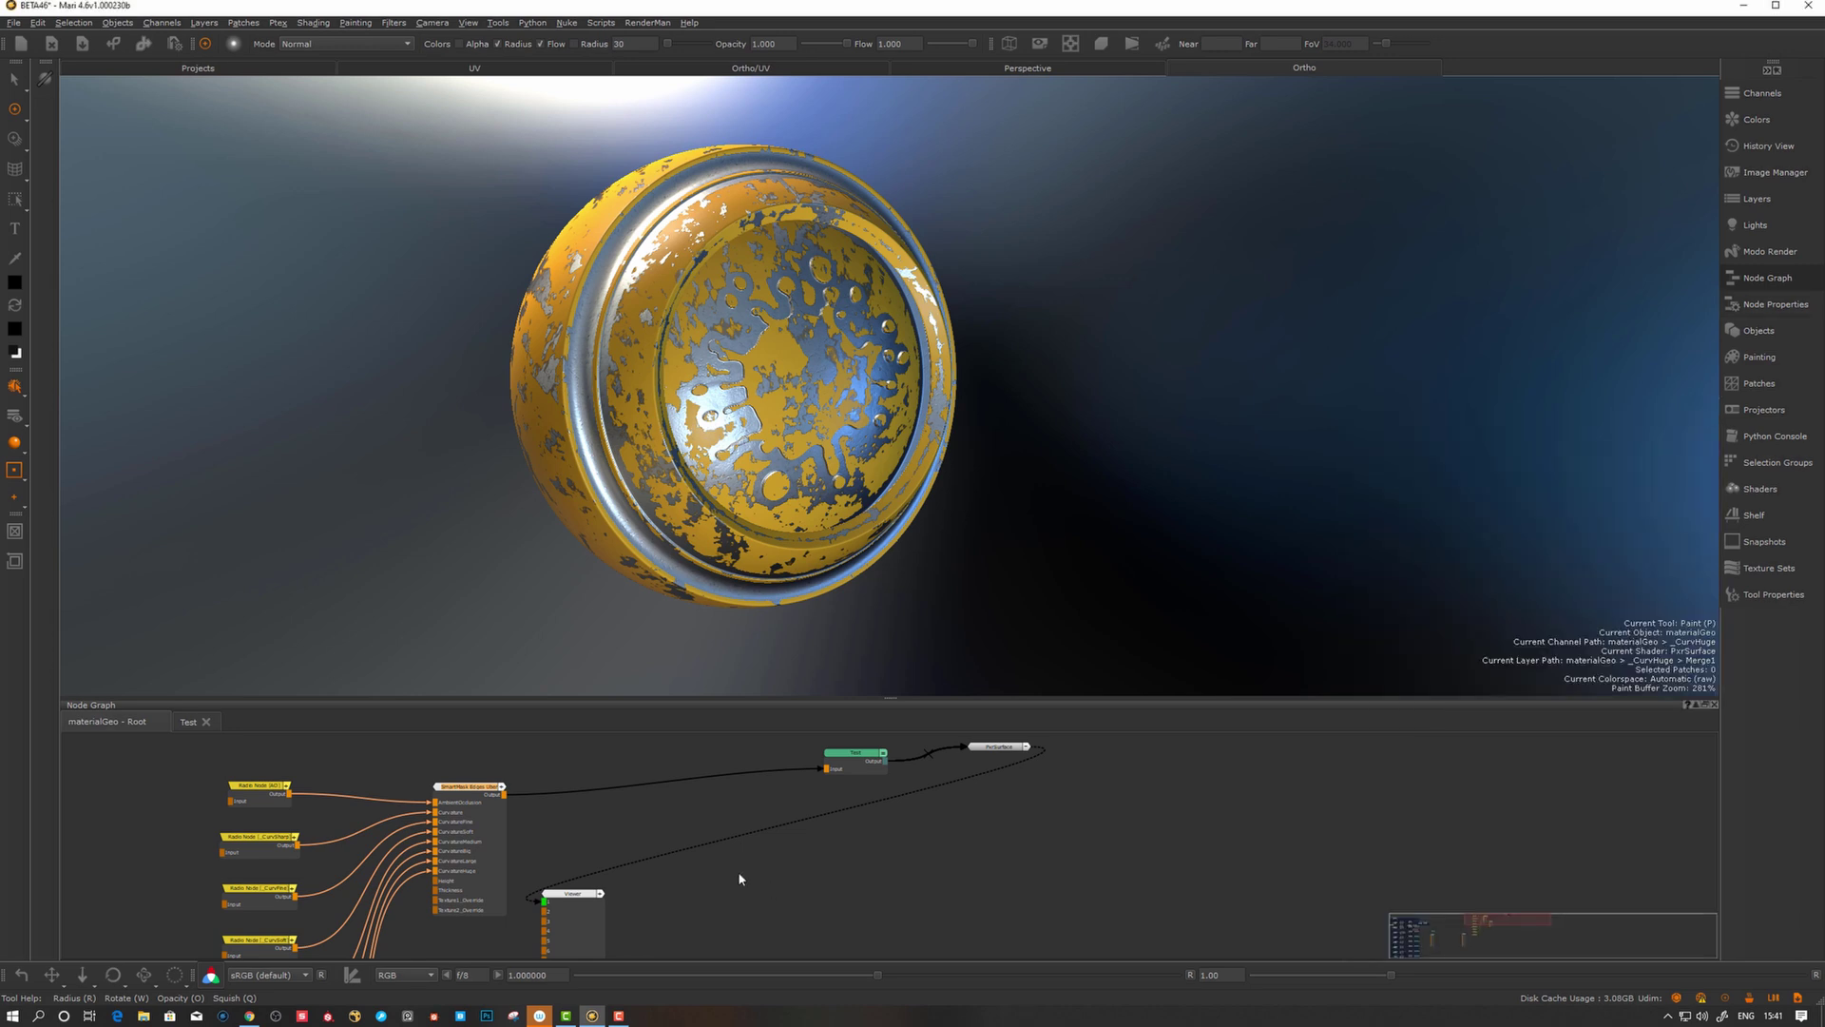
{"action": "double_click", "coordinate": [459, 797]}
{"action": "left_click", "coordinate": [1380, 748]}
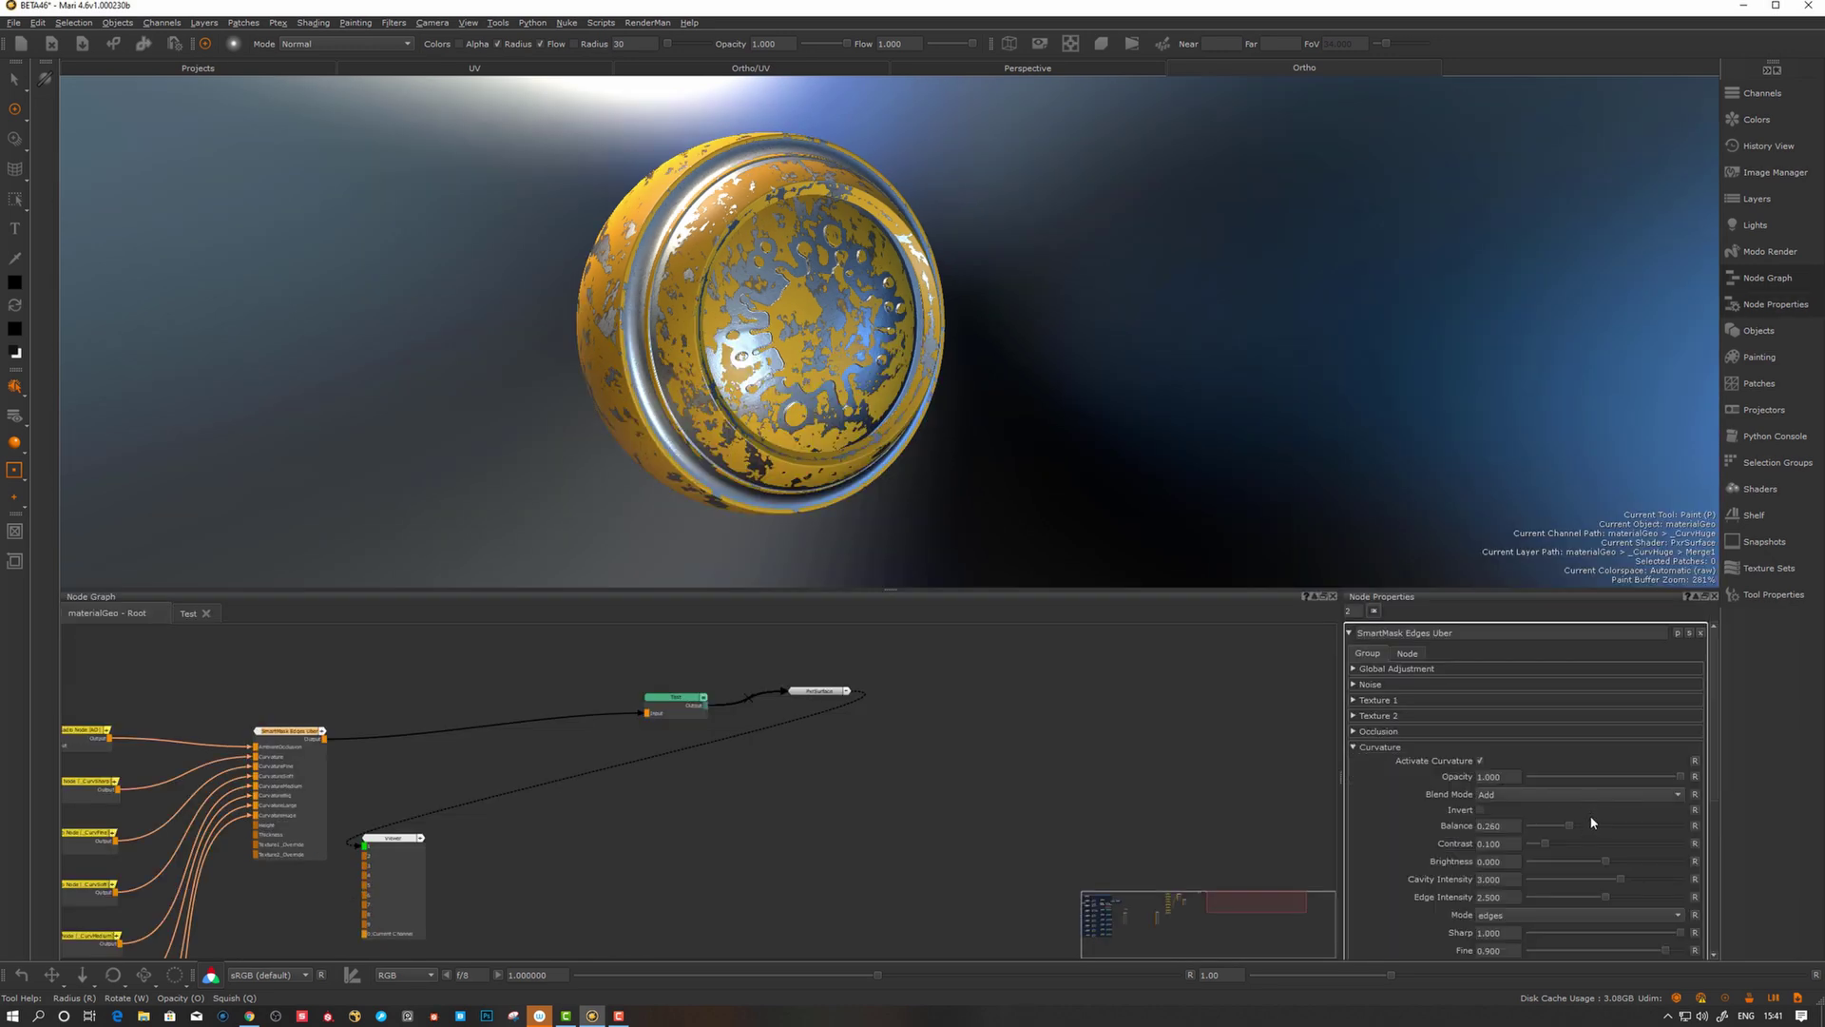
{"action": "left_click_drag", "start_coordinate": [1682, 779], "coordinate": [1785, 785]}
{"action": "scroll", "coordinate": [1715, 763], "scroll_direction": "down", "scroll_amount": 2}
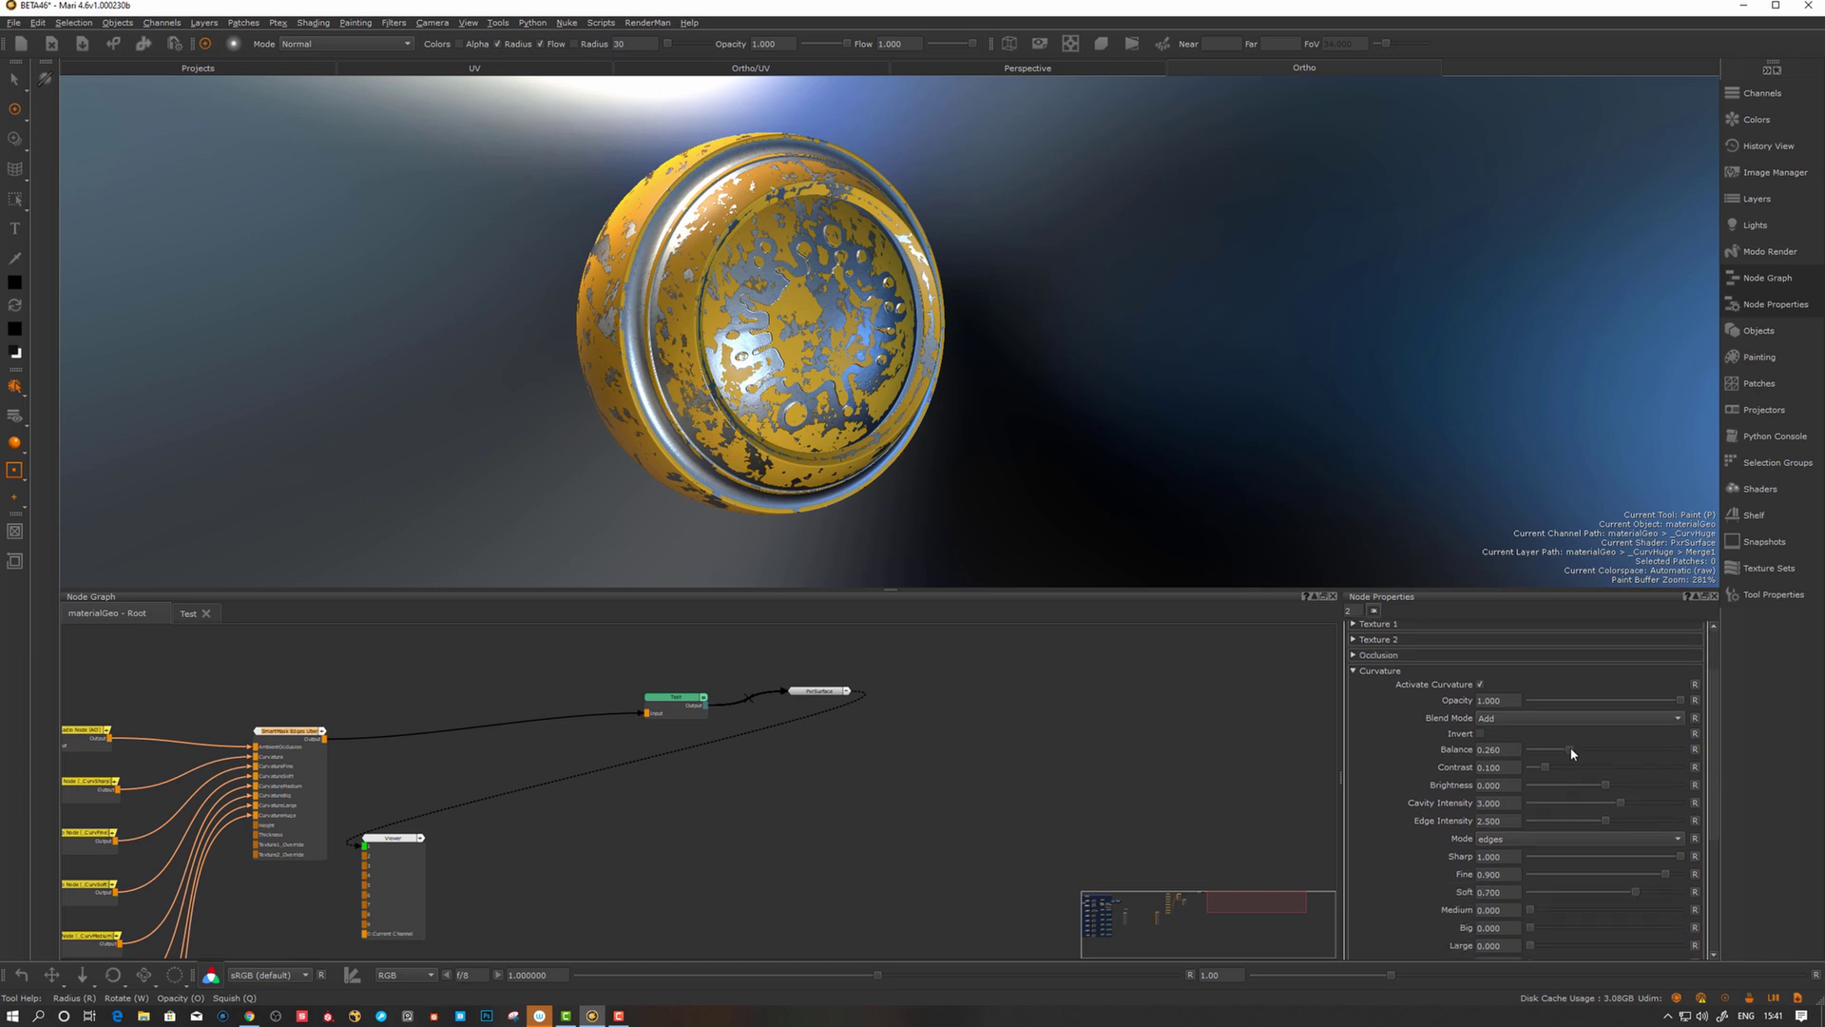
{"action": "left_click_drag", "start_coordinate": [1571, 753], "coordinate": [1613, 760]}
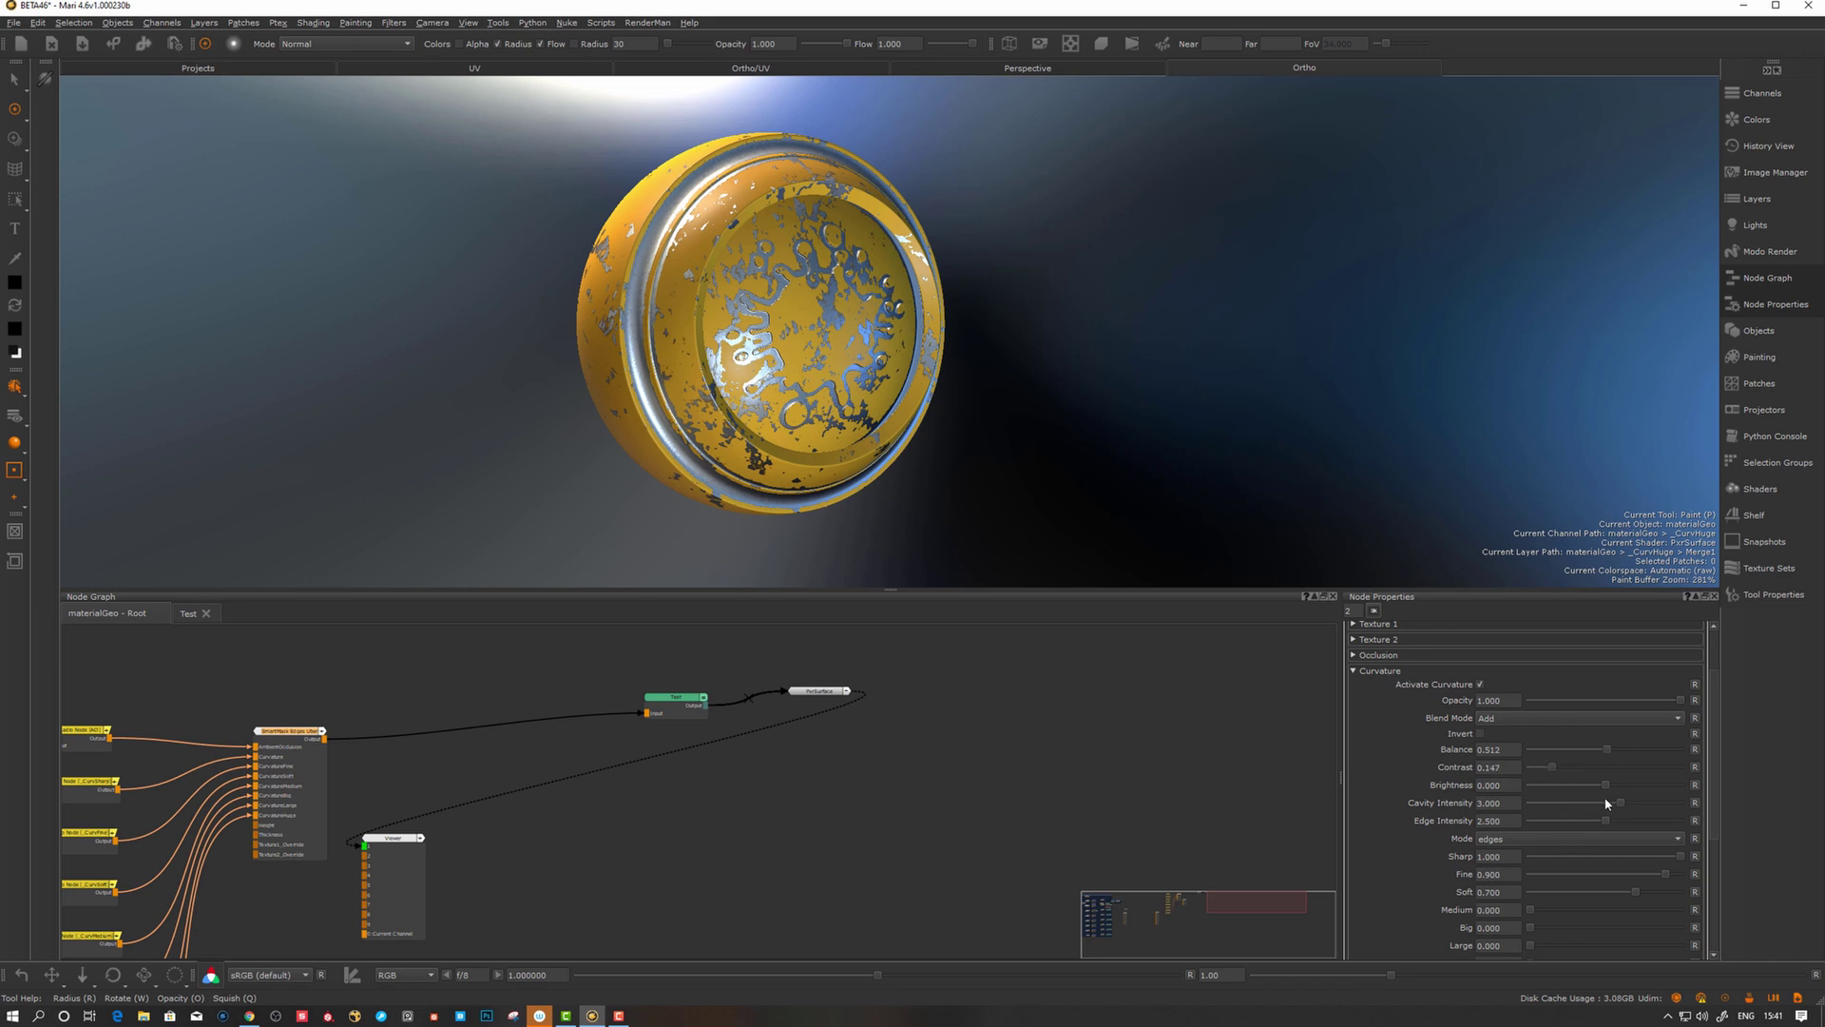
Step: Adjust the smart mask's Curvature Brightness to 0.062, comparing the edge wear on the model
{"action": "mouse_move", "coordinate": [1606, 786]}
{"action": "left_mouse_down"}
{"action": "mouse_move", "coordinate": [1635, 794]}
{"action": "mouse_move", "coordinate": [1621, 801]}
{"action": "left_mouse_up"}
{"action": "left_click_drag", "start_coordinate": [1100, 410], "coordinate": [1035, 412], "text": "alt"}
{"action": "scroll", "coordinate": [1035, 412], "scroll_direction": "up", "scroll_amount": 2}
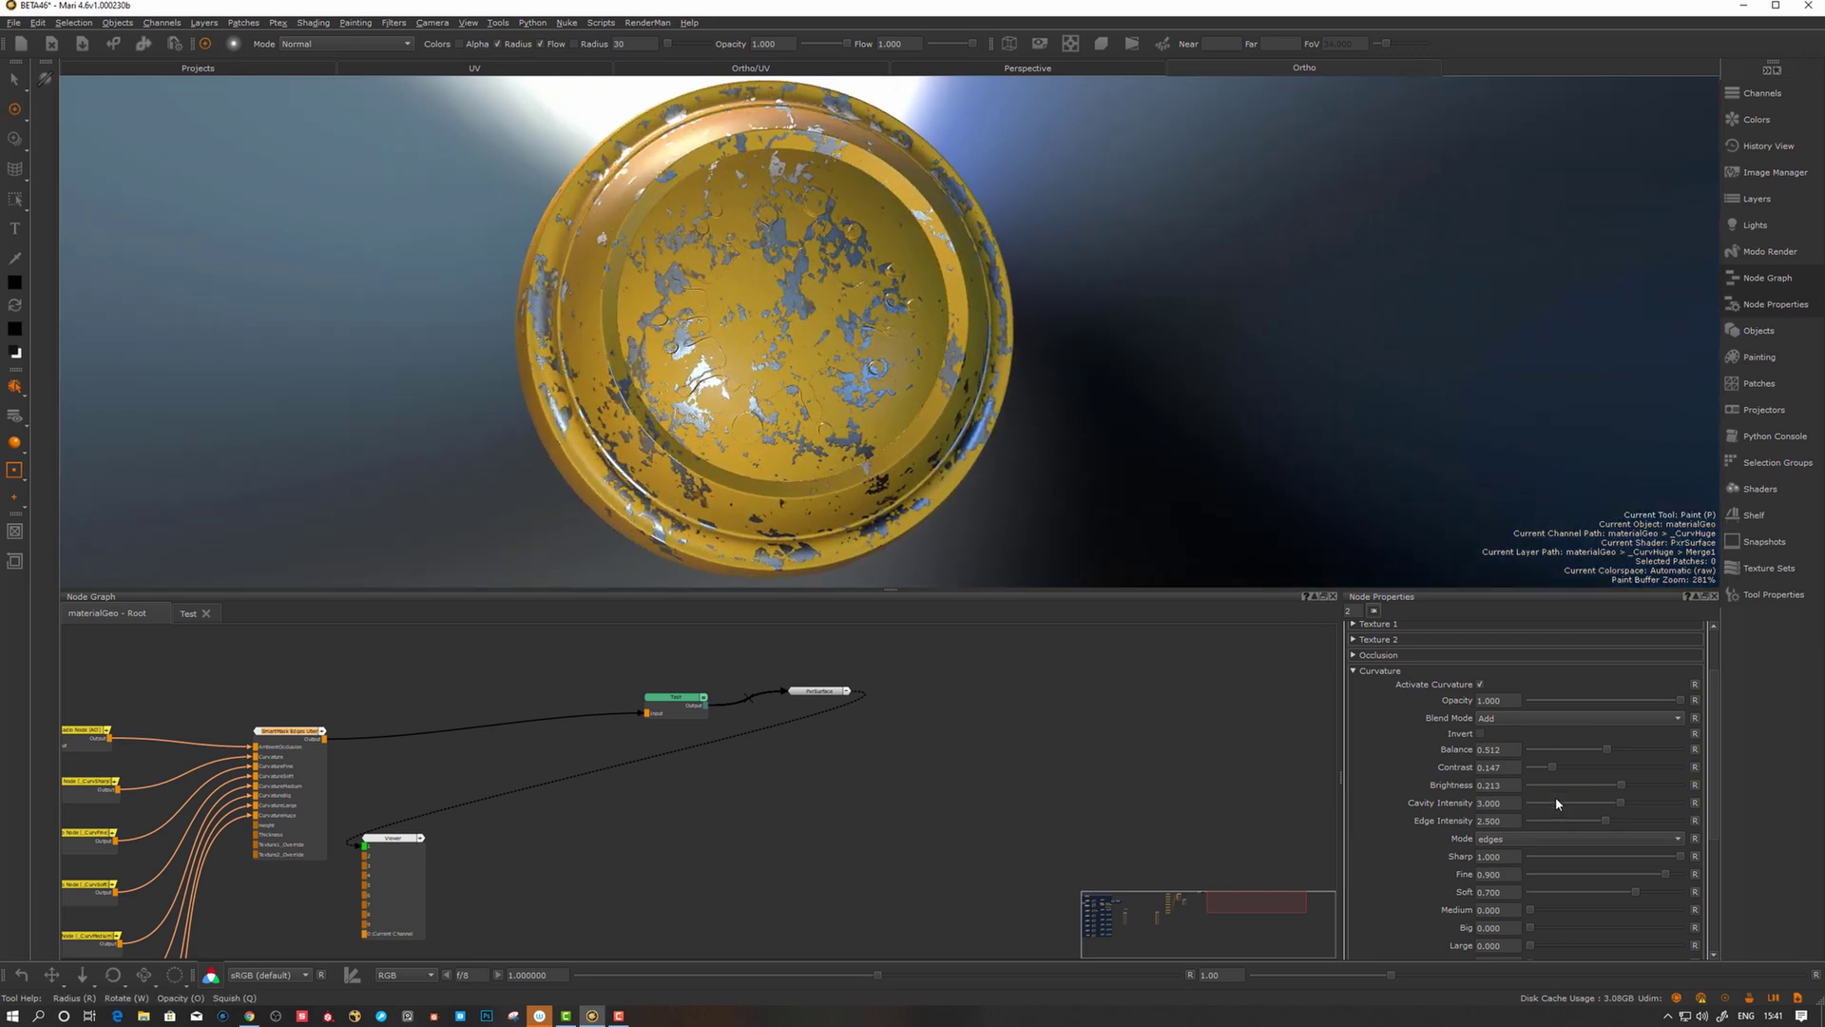
{"action": "mouse_move", "coordinate": [1620, 789]}
{"action": "left_mouse_down"}
{"action": "mouse_move", "coordinate": [1590, 785]}
{"action": "mouse_move", "coordinate": [1608, 788]}
{"action": "left_mouse_up"}
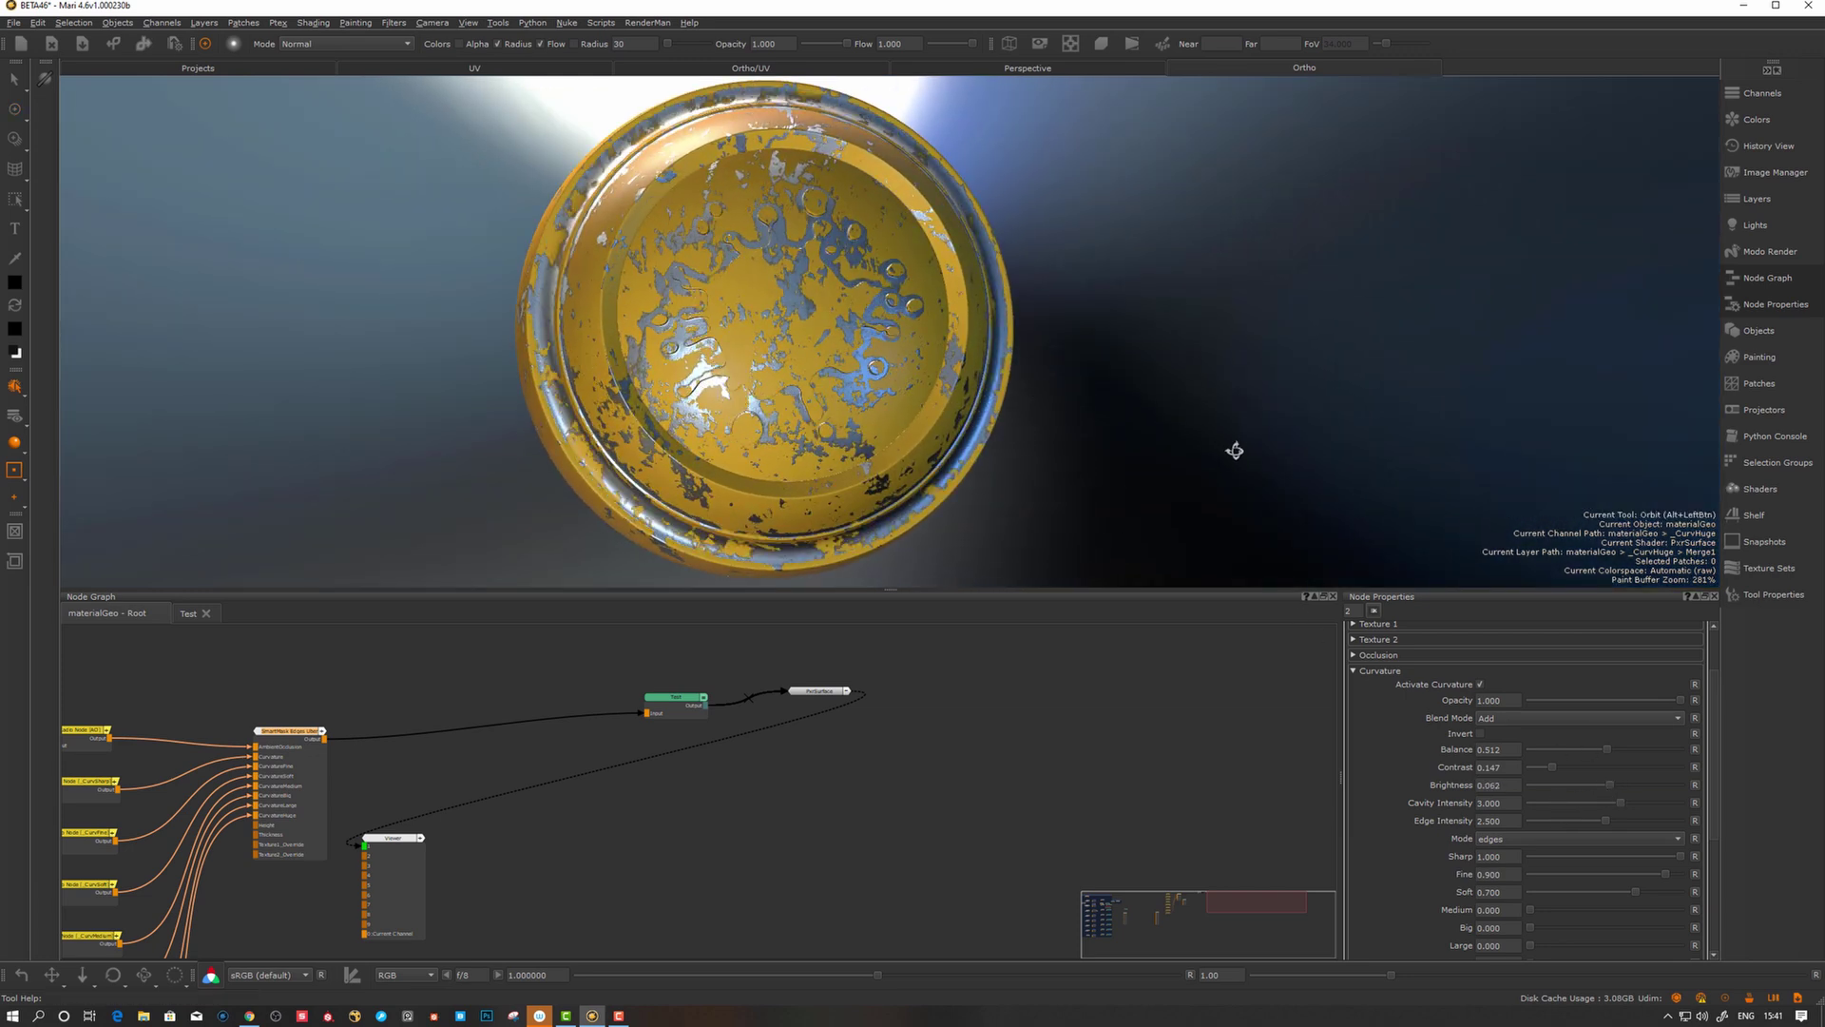
Step: Examine the worn paint on the model's rim and embossed face from several angles and distances
{"action": "left_click_drag", "start_coordinate": [1235, 452], "coordinate": [1279, 471], "text": "alt"}
{"action": "right_click_drag", "start_coordinate": [1278, 471], "coordinate": [1056, 430], "text": "alt"}
{"action": "left_click_drag", "start_coordinate": [1056, 430], "coordinate": [1214, 400], "text": "alt"}
{"action": "right_click_drag", "start_coordinate": [1214, 399], "coordinate": [1002, 428], "text": "alt"}
{"action": "mouse_move", "coordinate": [1002, 428]}
{"action": "left_mouse_down", "text": "alt"}
{"action": "mouse_move", "coordinate": [856, 425]}
{"action": "mouse_move", "coordinate": [1031, 418]}
{"action": "left_mouse_up", "text": "alt"}
{"action": "right_click_drag", "start_coordinate": [1032, 419], "coordinate": [856, 420], "text": "alt"}
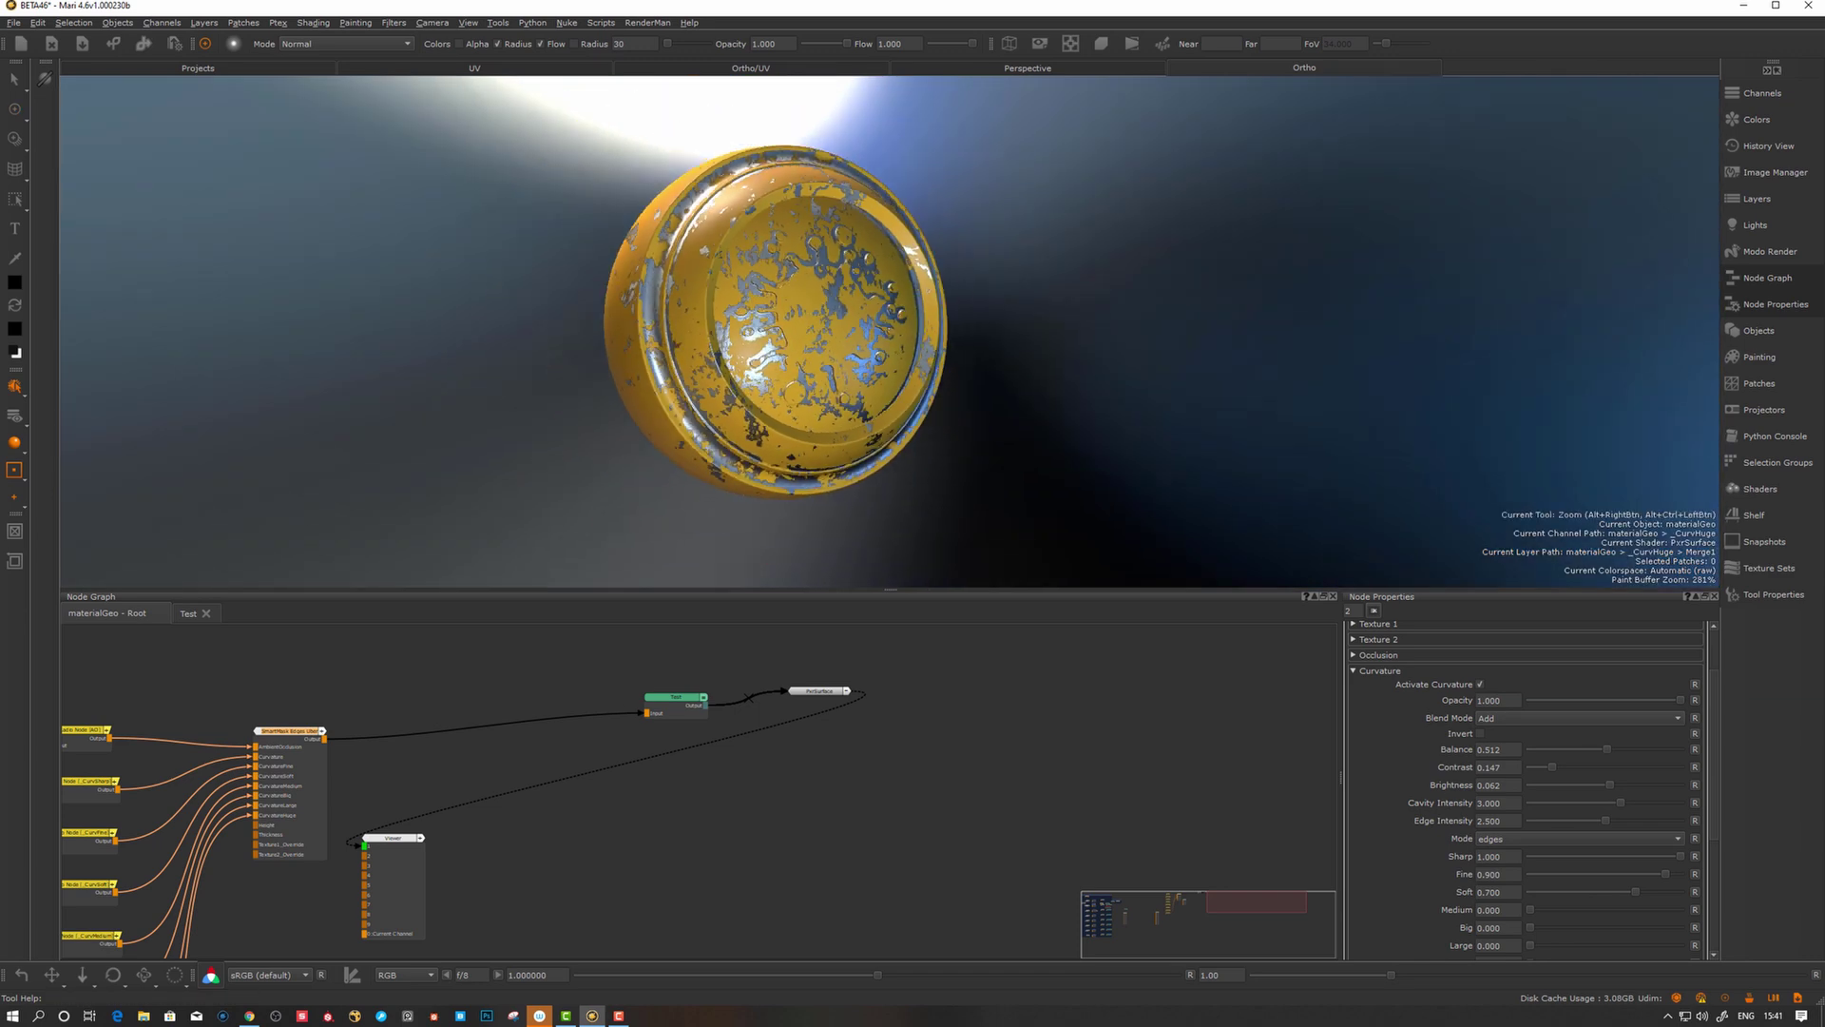
{"action": "left_click_drag", "start_coordinate": [855, 420], "coordinate": [643, 424], "text": "alt"}
{"action": "right_click_drag", "start_coordinate": [643, 424], "coordinate": [722, 430], "text": "alt"}
{"action": "mouse_move", "coordinate": [723, 430]}
{"action": "left_mouse_down", "text": "alt"}
{"action": "mouse_move", "coordinate": [801, 435]}
{"action": "mouse_move", "coordinate": [722, 451]}
{"action": "mouse_move", "coordinate": [619, 420]}
{"action": "left_mouse_up", "text": "alt"}
{"action": "scroll", "coordinate": [723, 452], "scroll_direction": "down", "scroll_amount": 2}
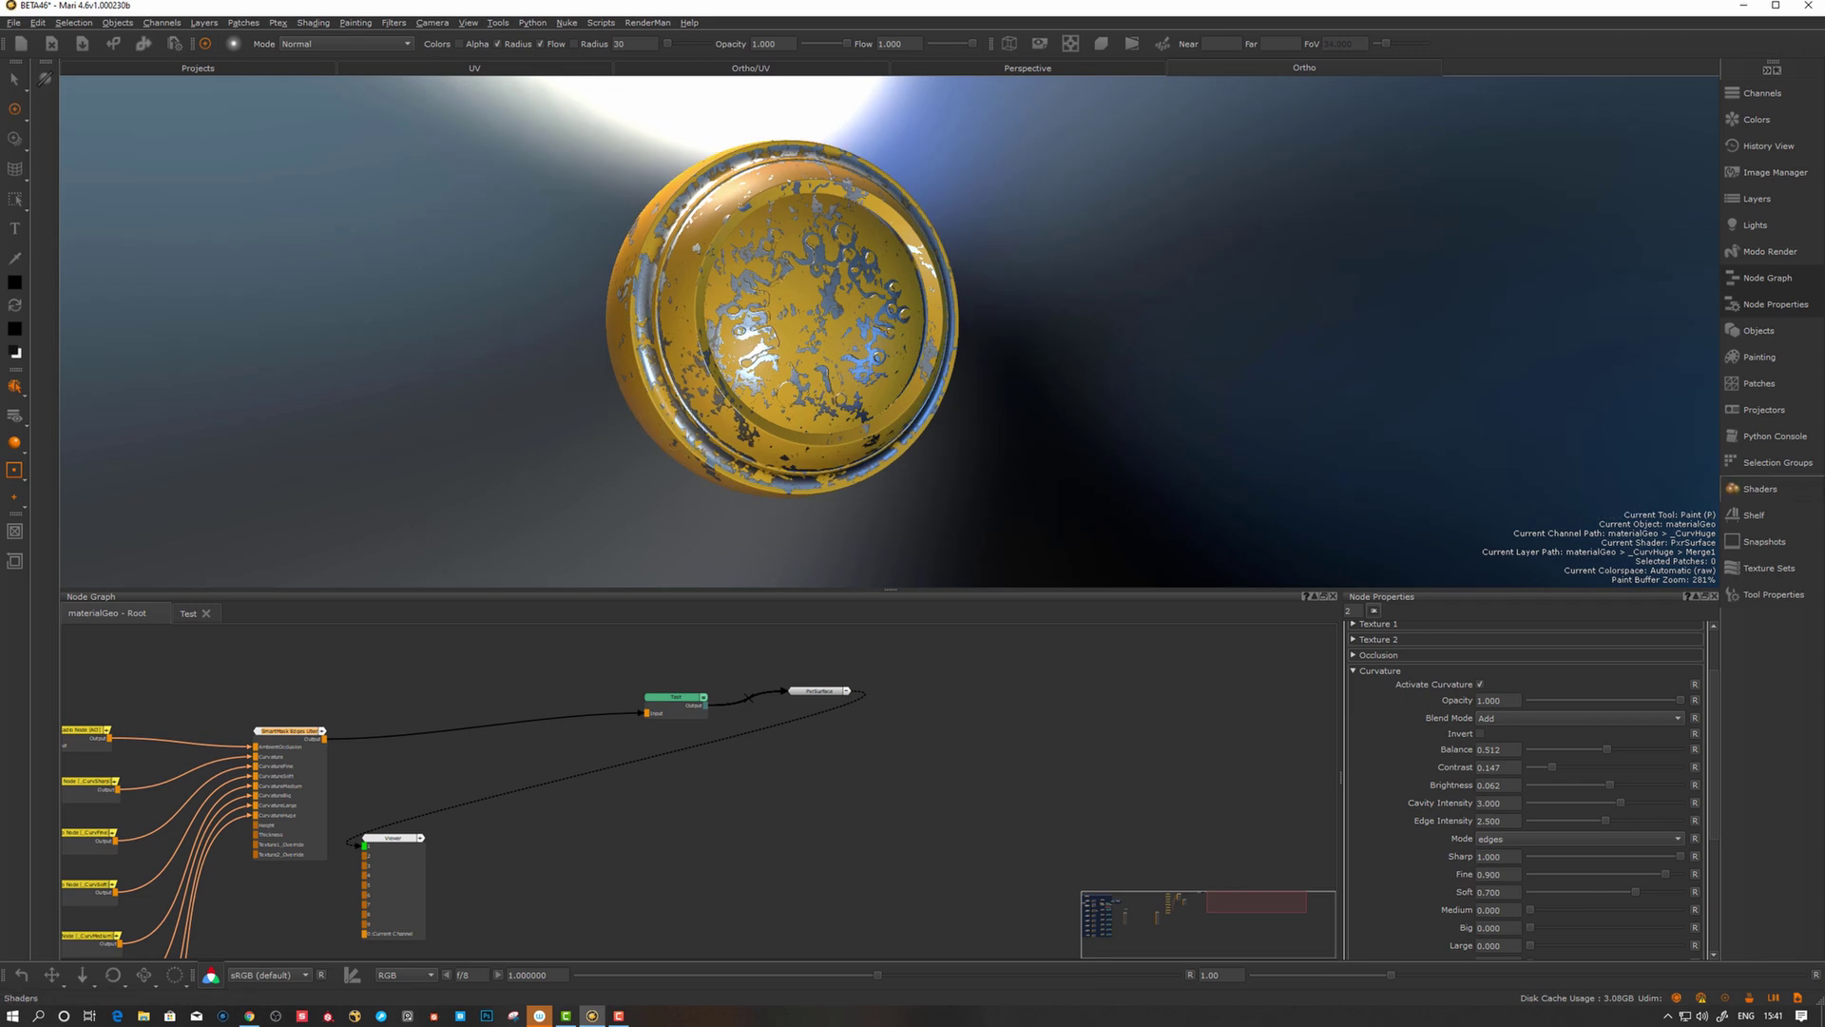
{"action": "left_click_drag", "start_coordinate": [1150, 383], "coordinate": [1218, 363], "text": "alt"}
{"action": "middle_click_drag", "start_coordinate": [1218, 362], "coordinate": [1204, 382], "text": "alt"}
{"action": "right_click_drag", "start_coordinate": [1204, 383], "coordinate": [1253, 386], "text": "alt"}
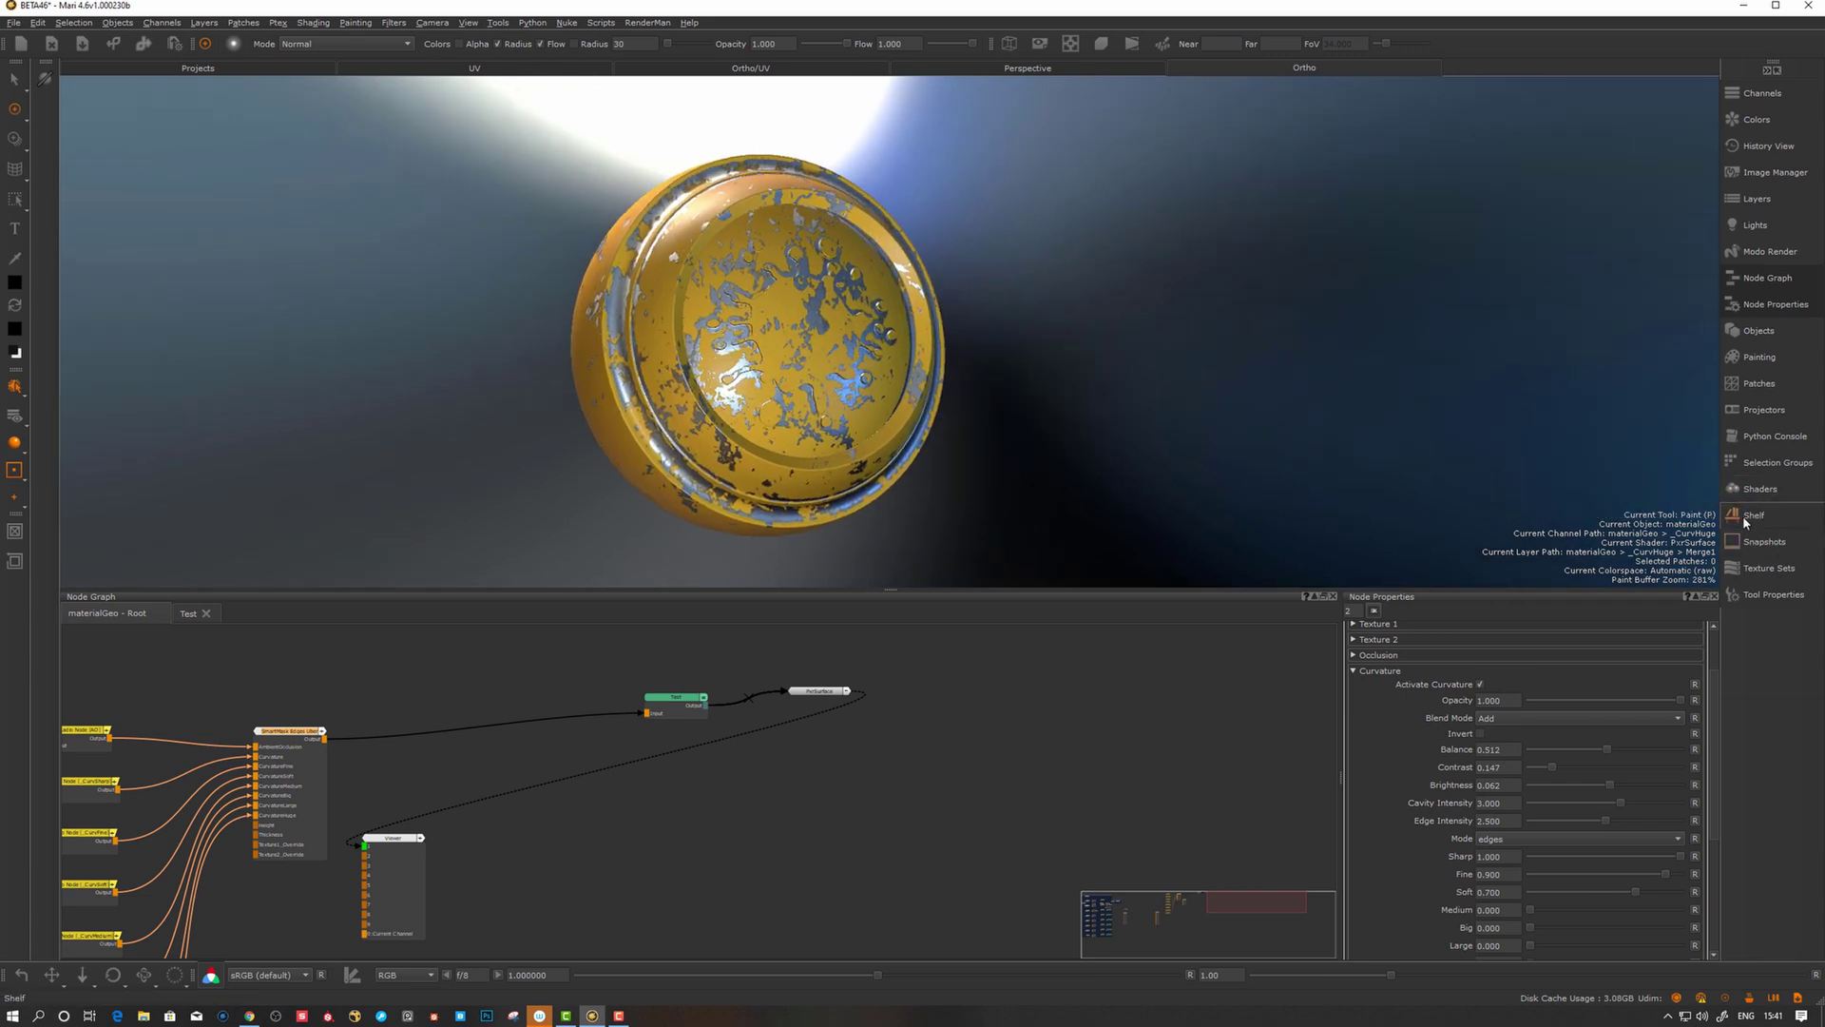
{"action": "left_click_drag", "start_coordinate": [1251, 431], "coordinate": [1223, 440], "text": "alt"}
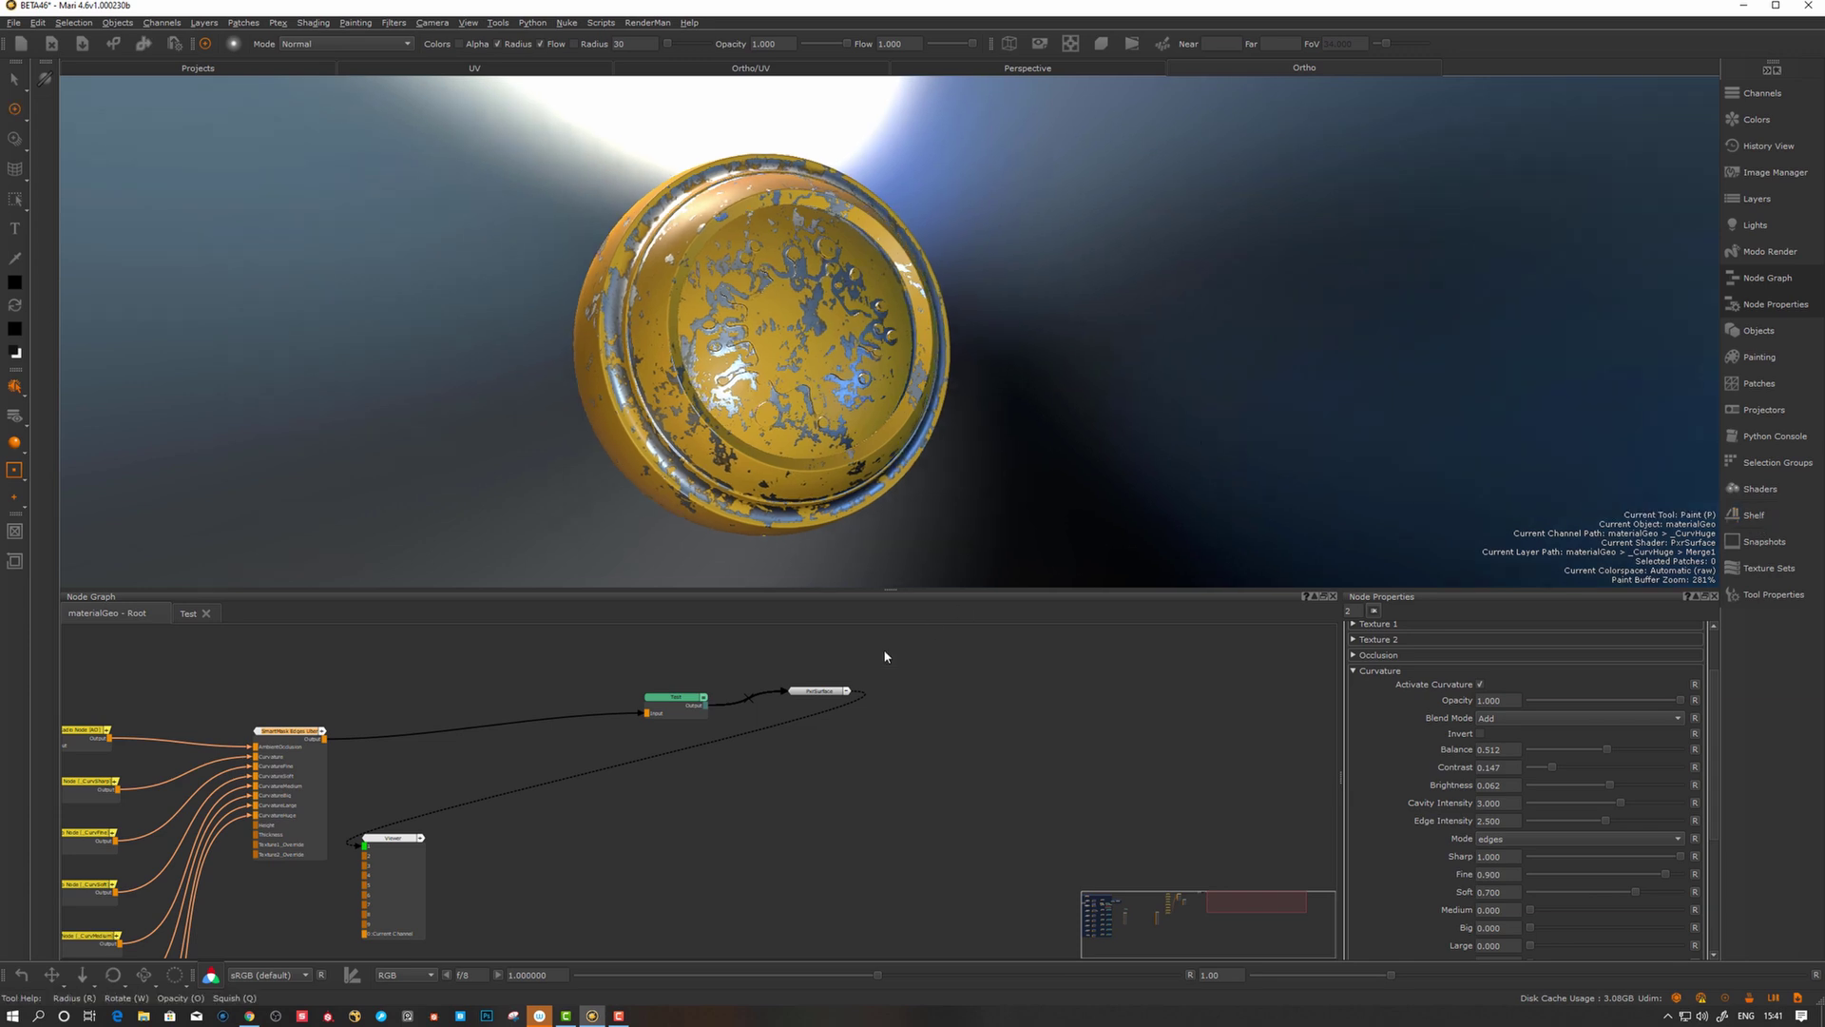
Step: Move the Test material nearer the smart mask and the PxrSurface node nearer the material in the node graph
{"action": "left_click_drag", "start_coordinate": [668, 698], "coordinate": [487, 690]}
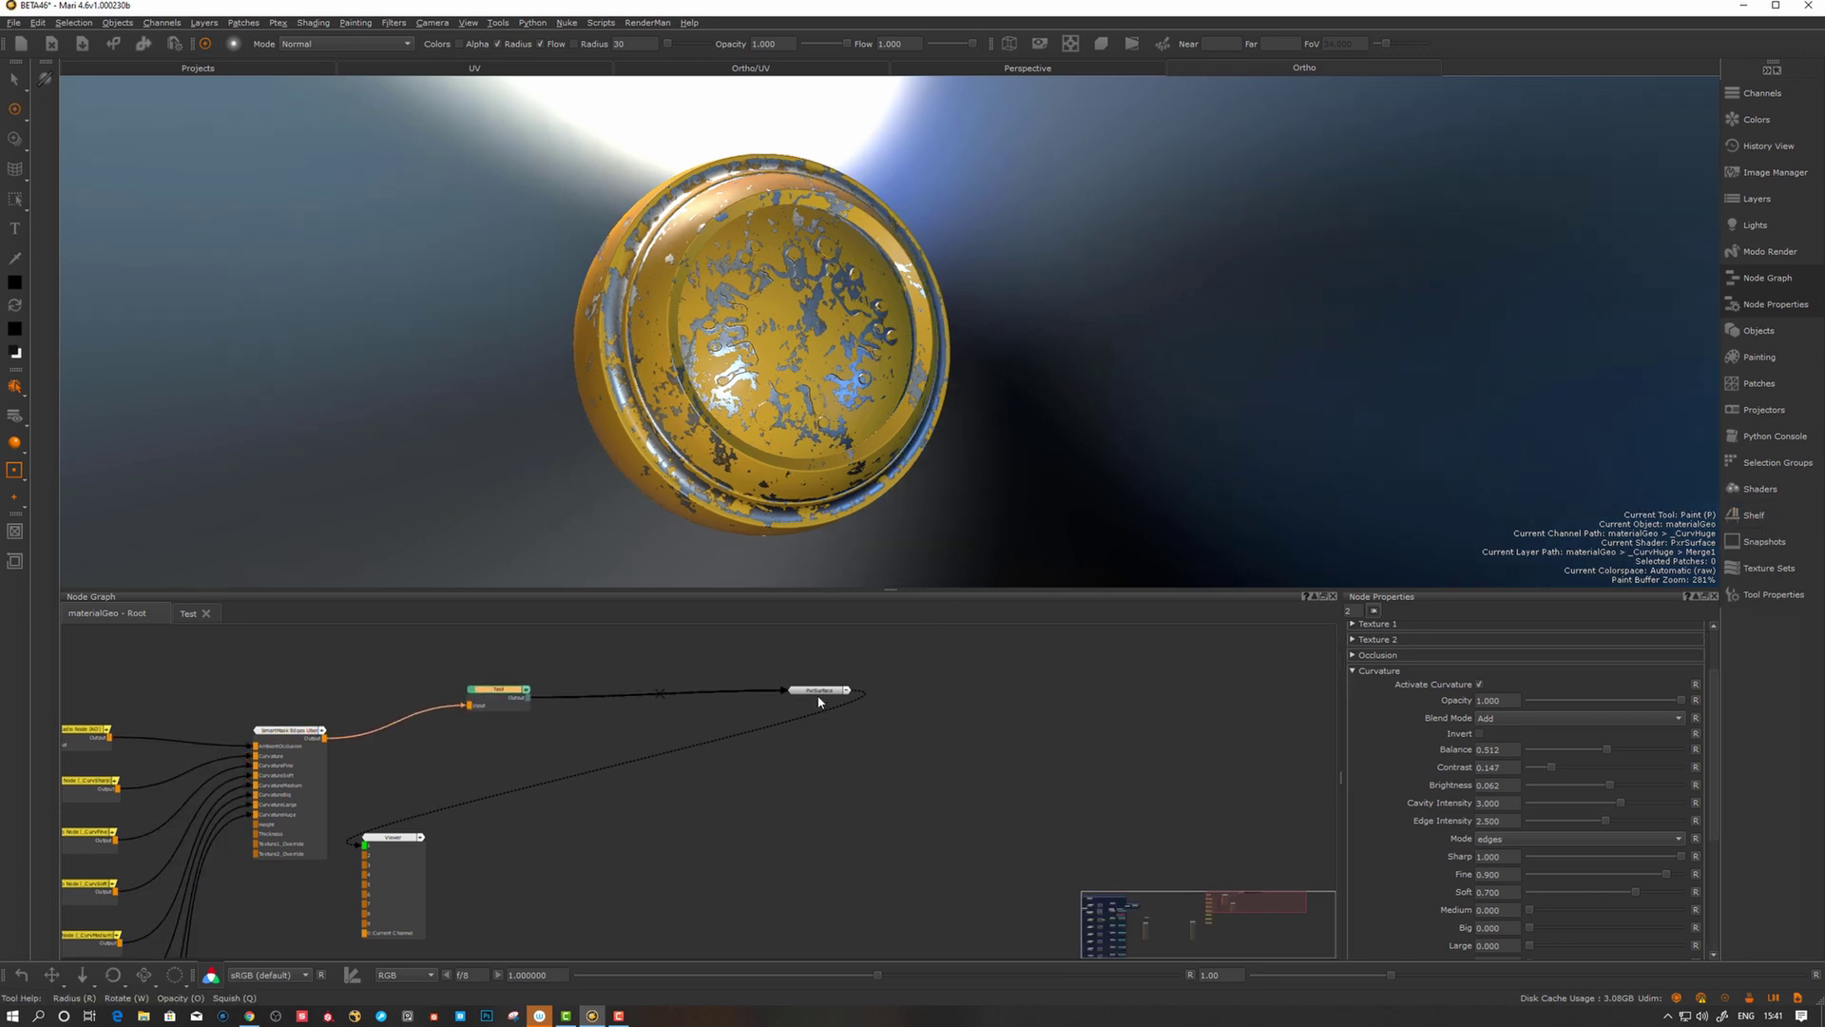
{"action": "left_click_drag", "start_coordinate": [819, 691], "coordinate": [727, 700]}
{"action": "left_click_drag", "start_coordinate": [991, 387], "coordinate": [1013, 403], "text": "alt"}
{"action": "left_click_drag", "start_coordinate": [1140, 324], "coordinate": [1158, 343], "text": "alt"}
{"action": "left_click_drag", "start_coordinate": [1007, 328], "coordinate": [1038, 319], "text": "alt"}
{"action": "left_click_drag", "start_coordinate": [964, 431], "coordinate": [987, 425], "text": "alt"}
{"action": "key", "text": "p"}
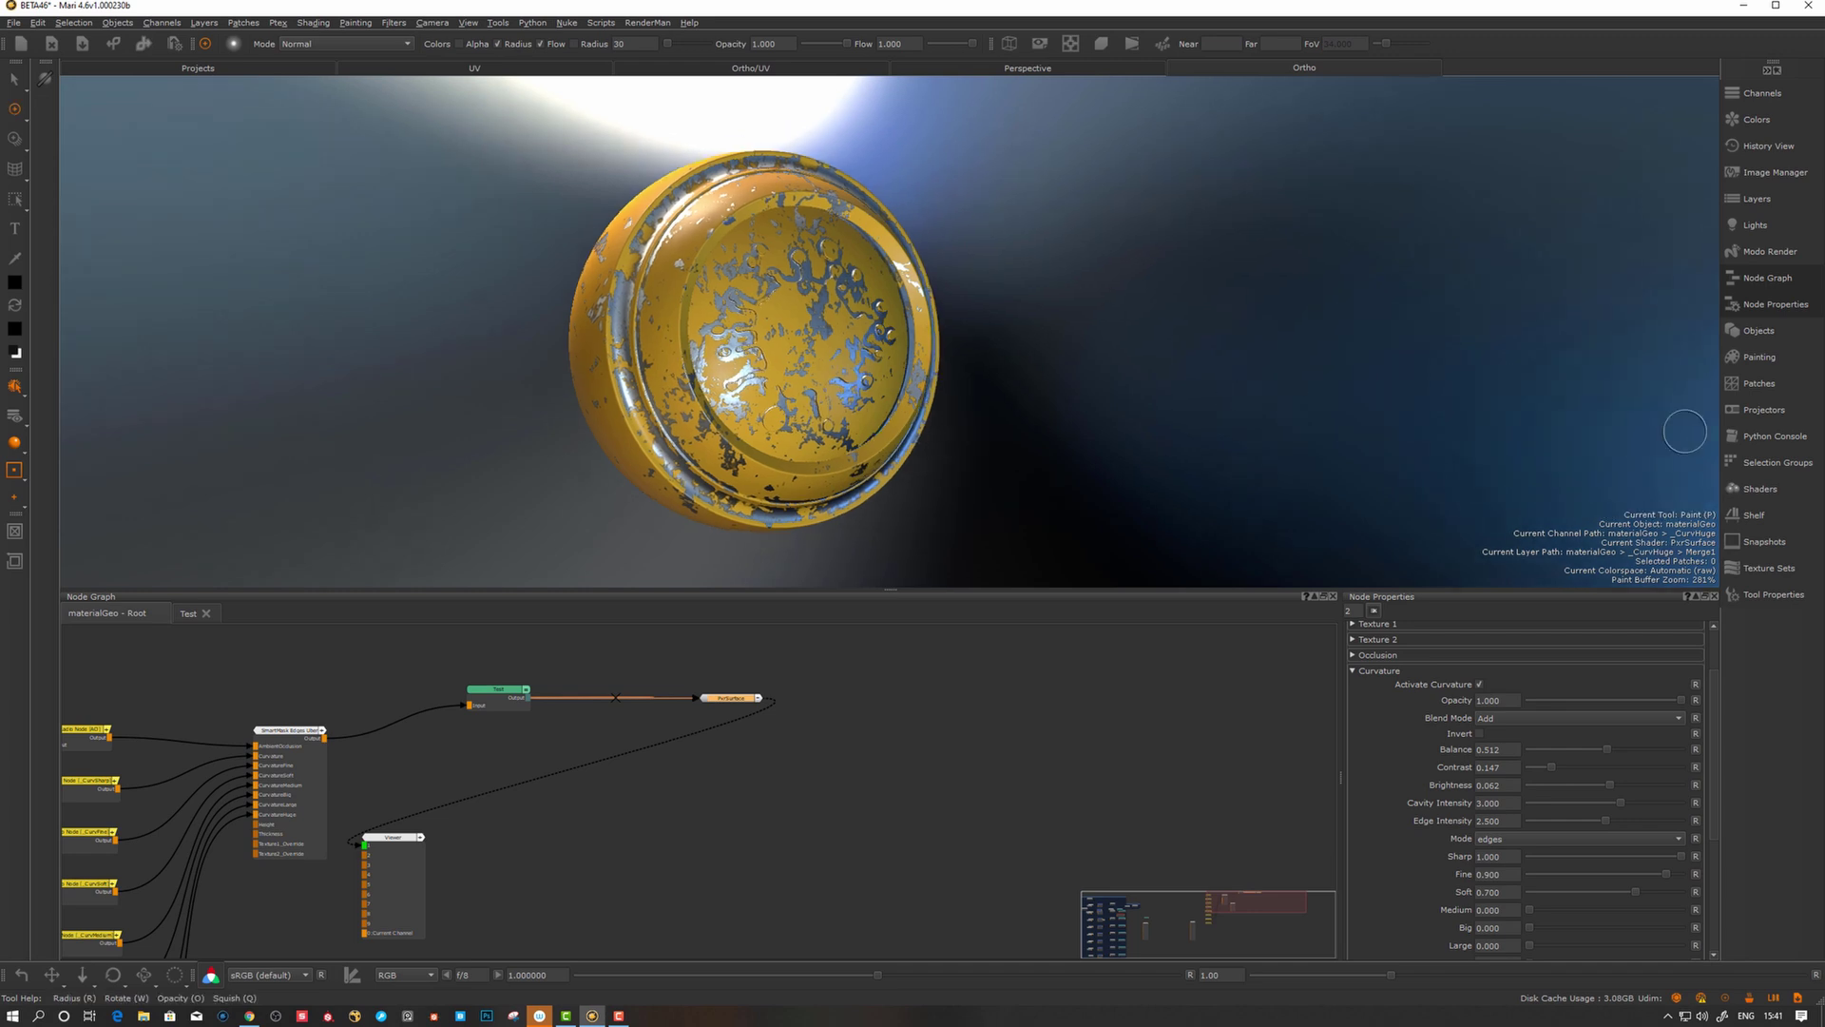
Step: Browse the grunge textures in the shelf's MEP_Grunges collection, and close the shelf
{"action": "left_click", "coordinate": [1756, 515]}
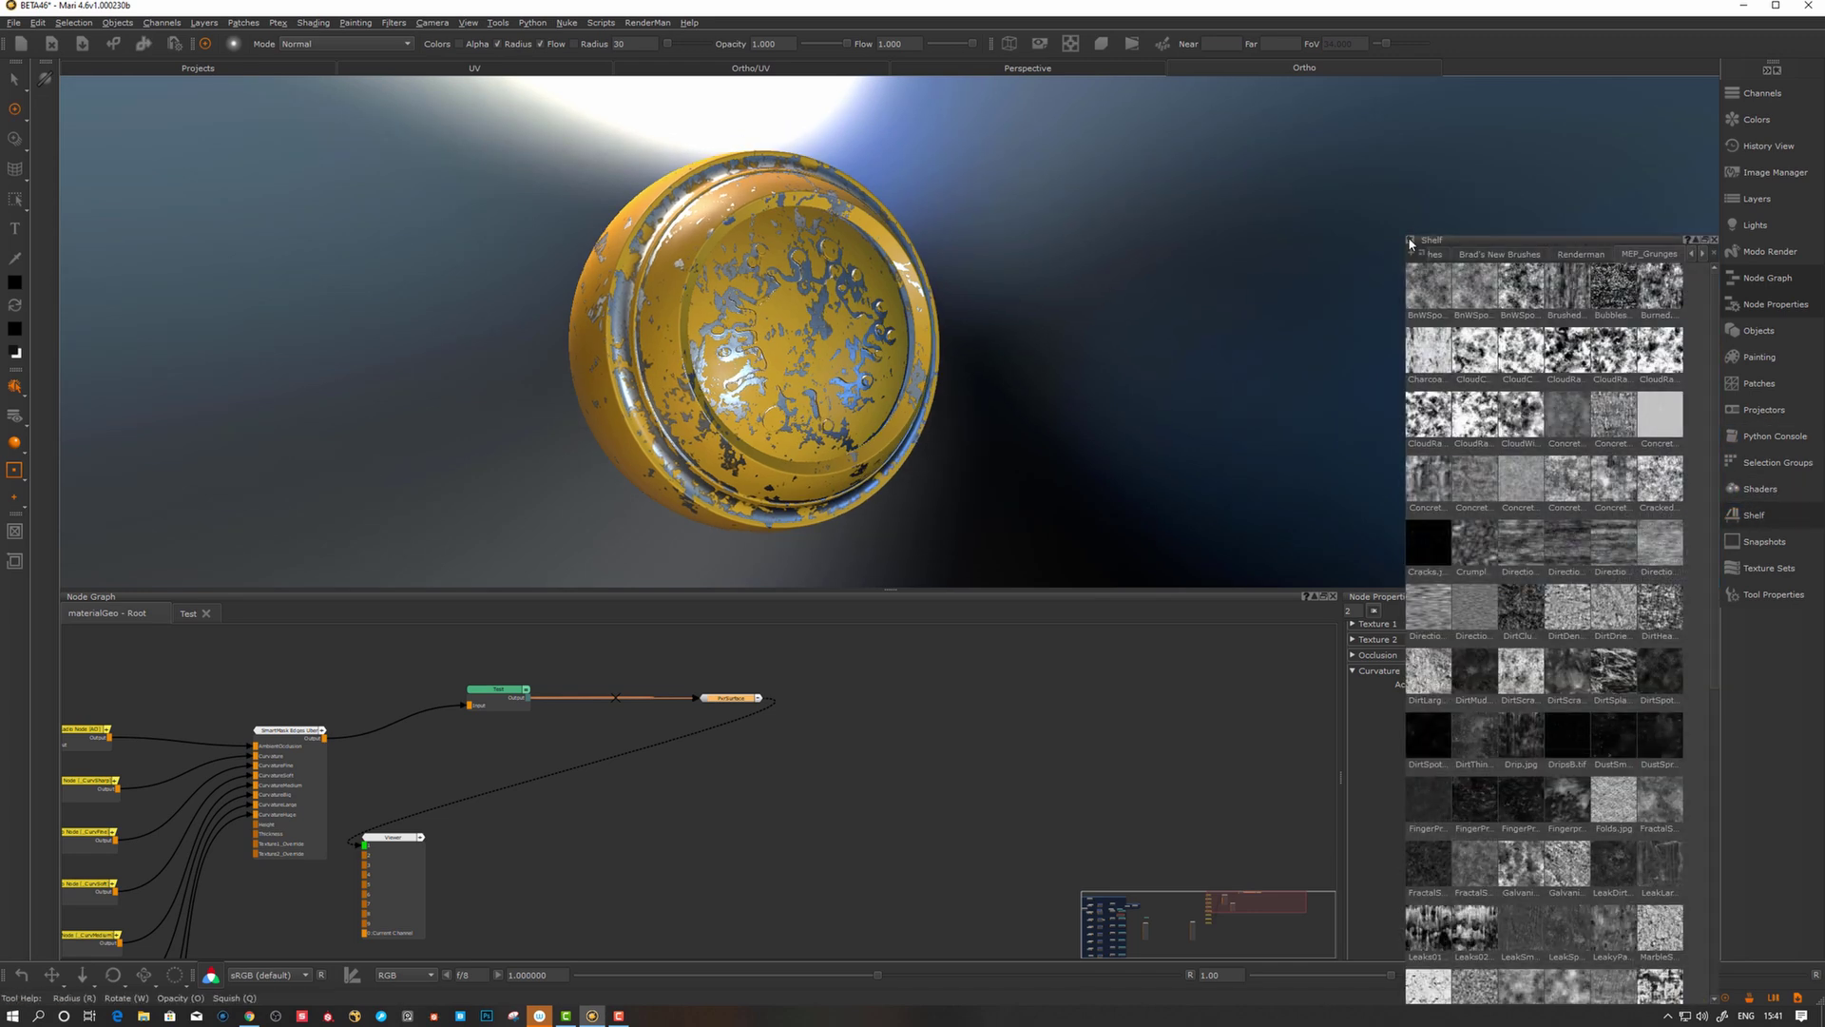
{"action": "left_click_drag", "start_coordinate": [1465, 241], "coordinate": [1141, 201]}
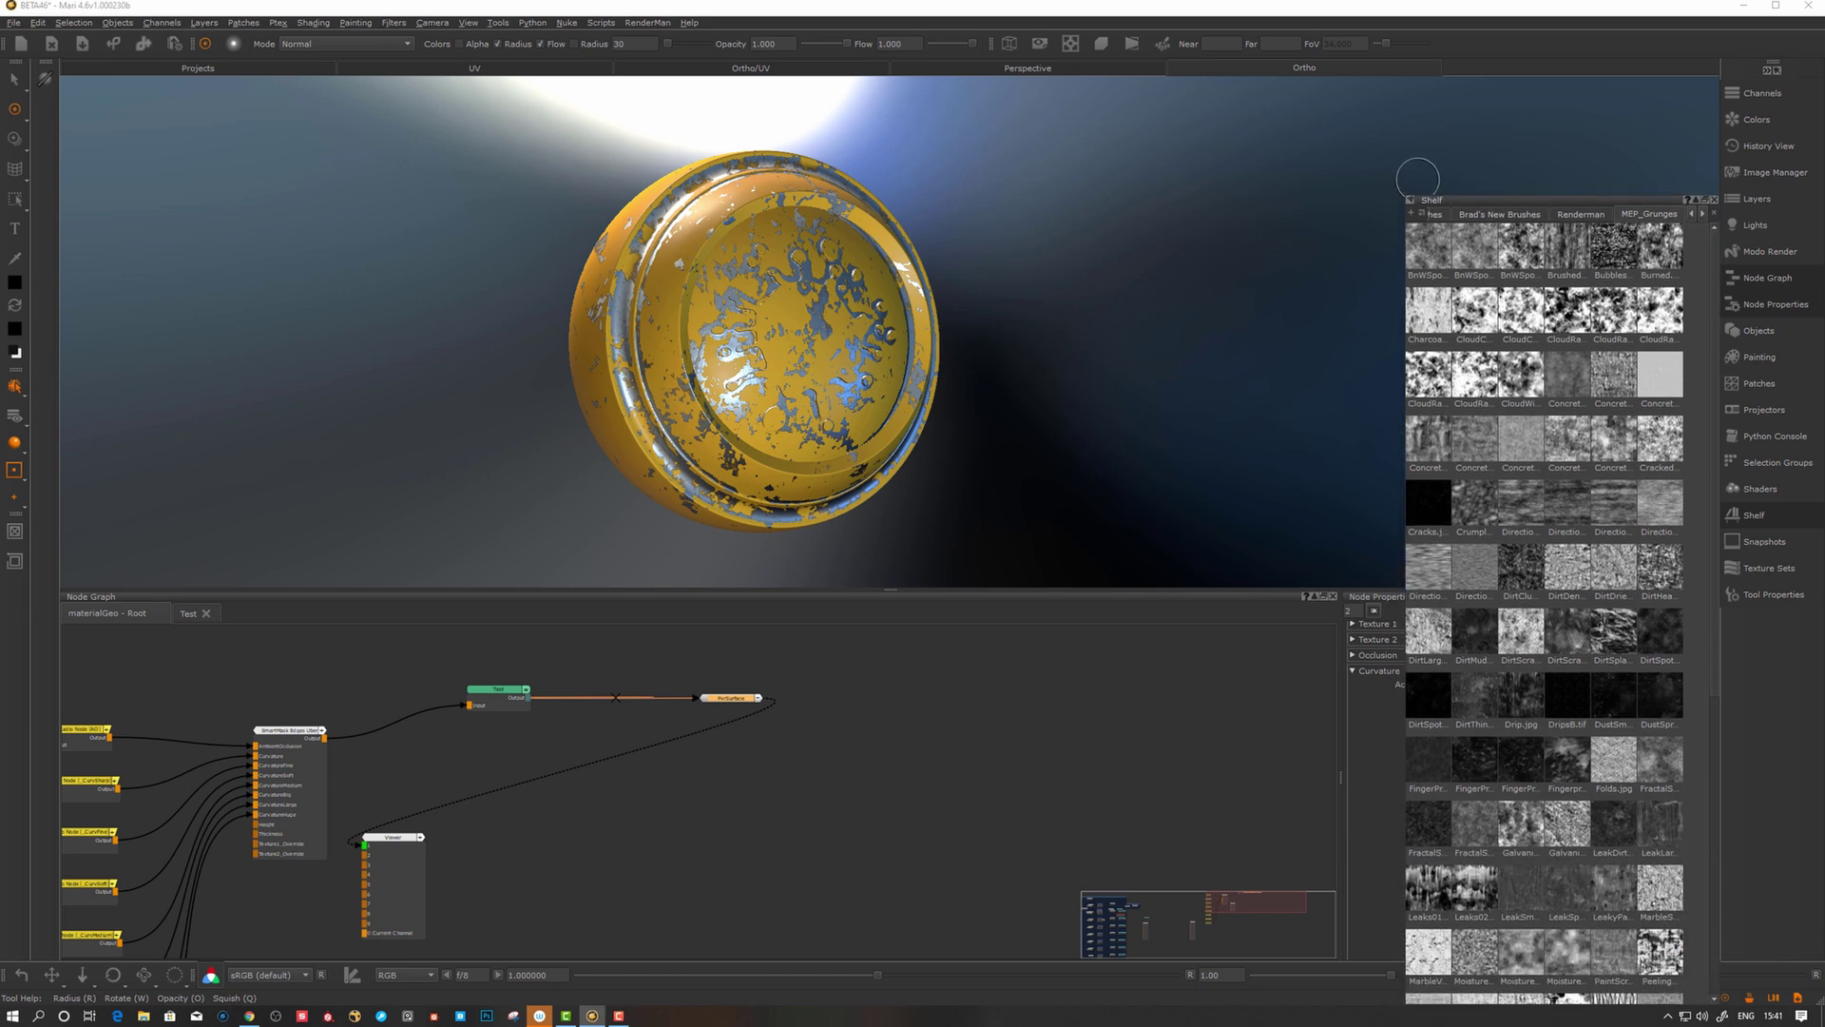
{"action": "left_click_drag", "start_coordinate": [1496, 197], "coordinate": [1459, 165]}
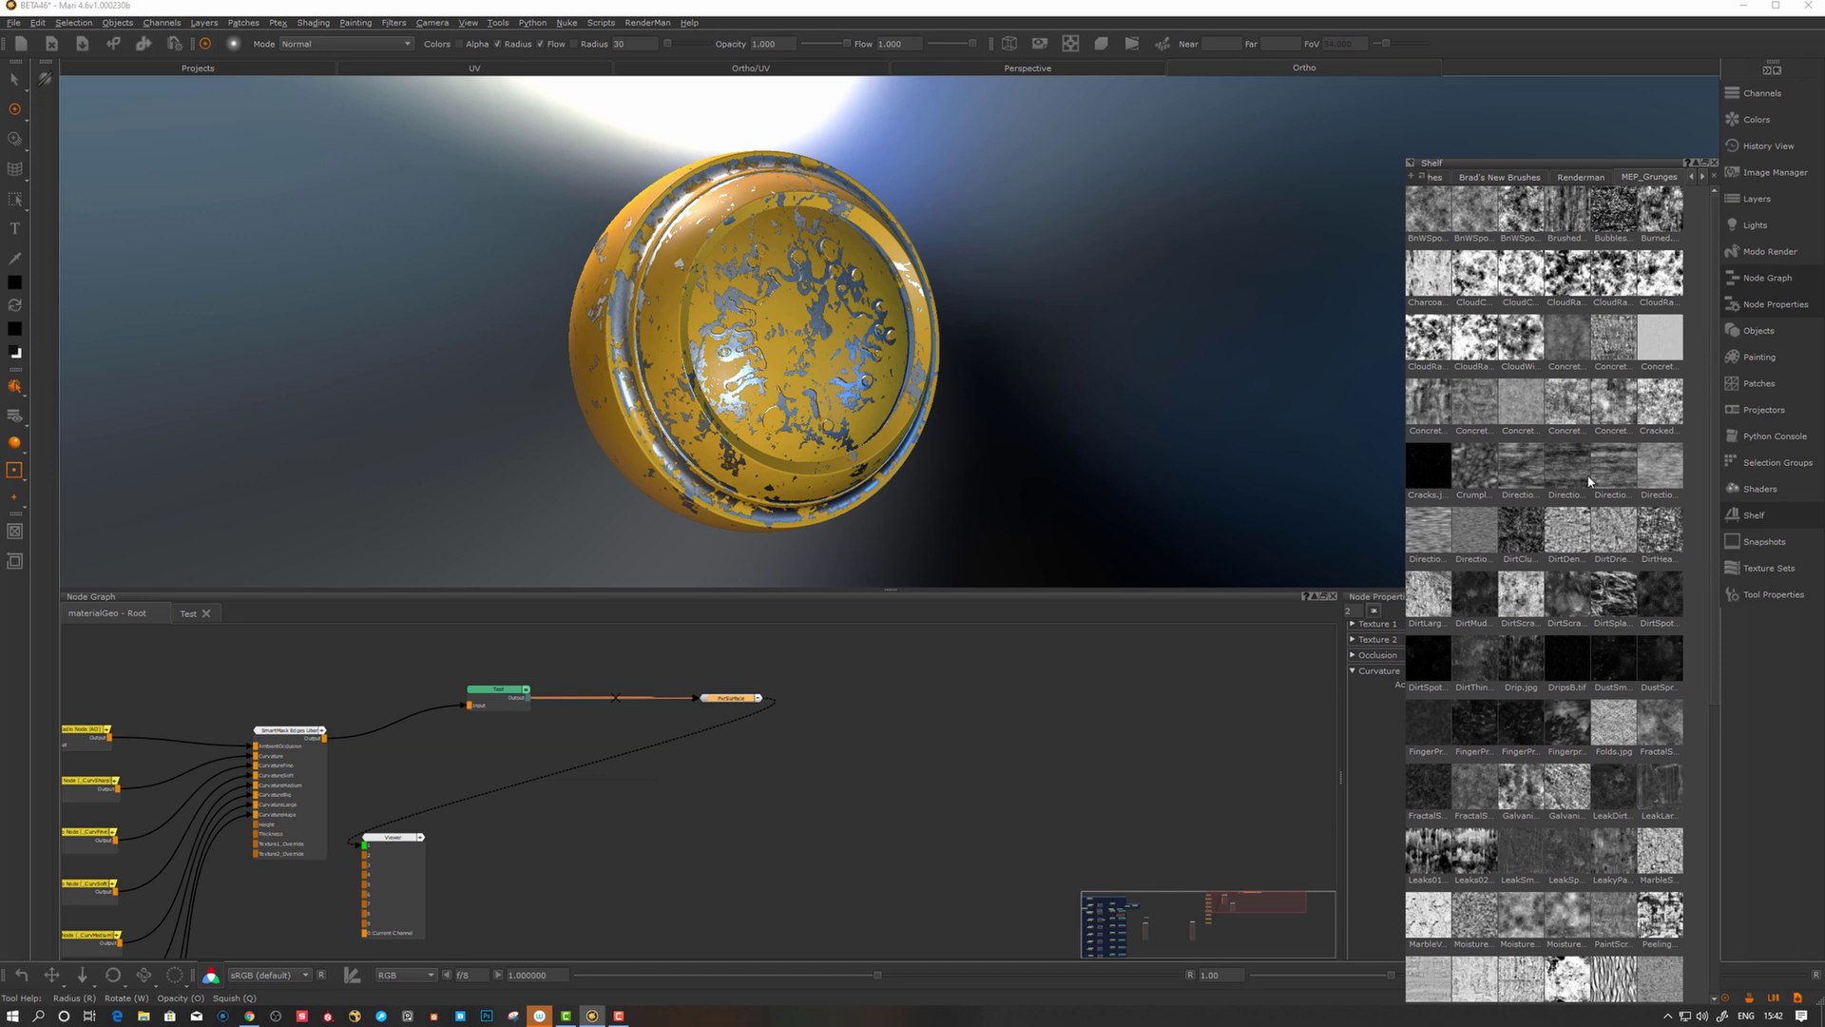
{"action": "scroll", "coordinate": [1659, 633], "scroll_direction": "down", "scroll_amount": 5}
{"action": "scroll", "coordinate": [1661, 639], "scroll_direction": "up", "scroll_amount": 5}
{"action": "scroll", "coordinate": [1612, 494], "scroll_direction": "down", "scroll_amount": 5}
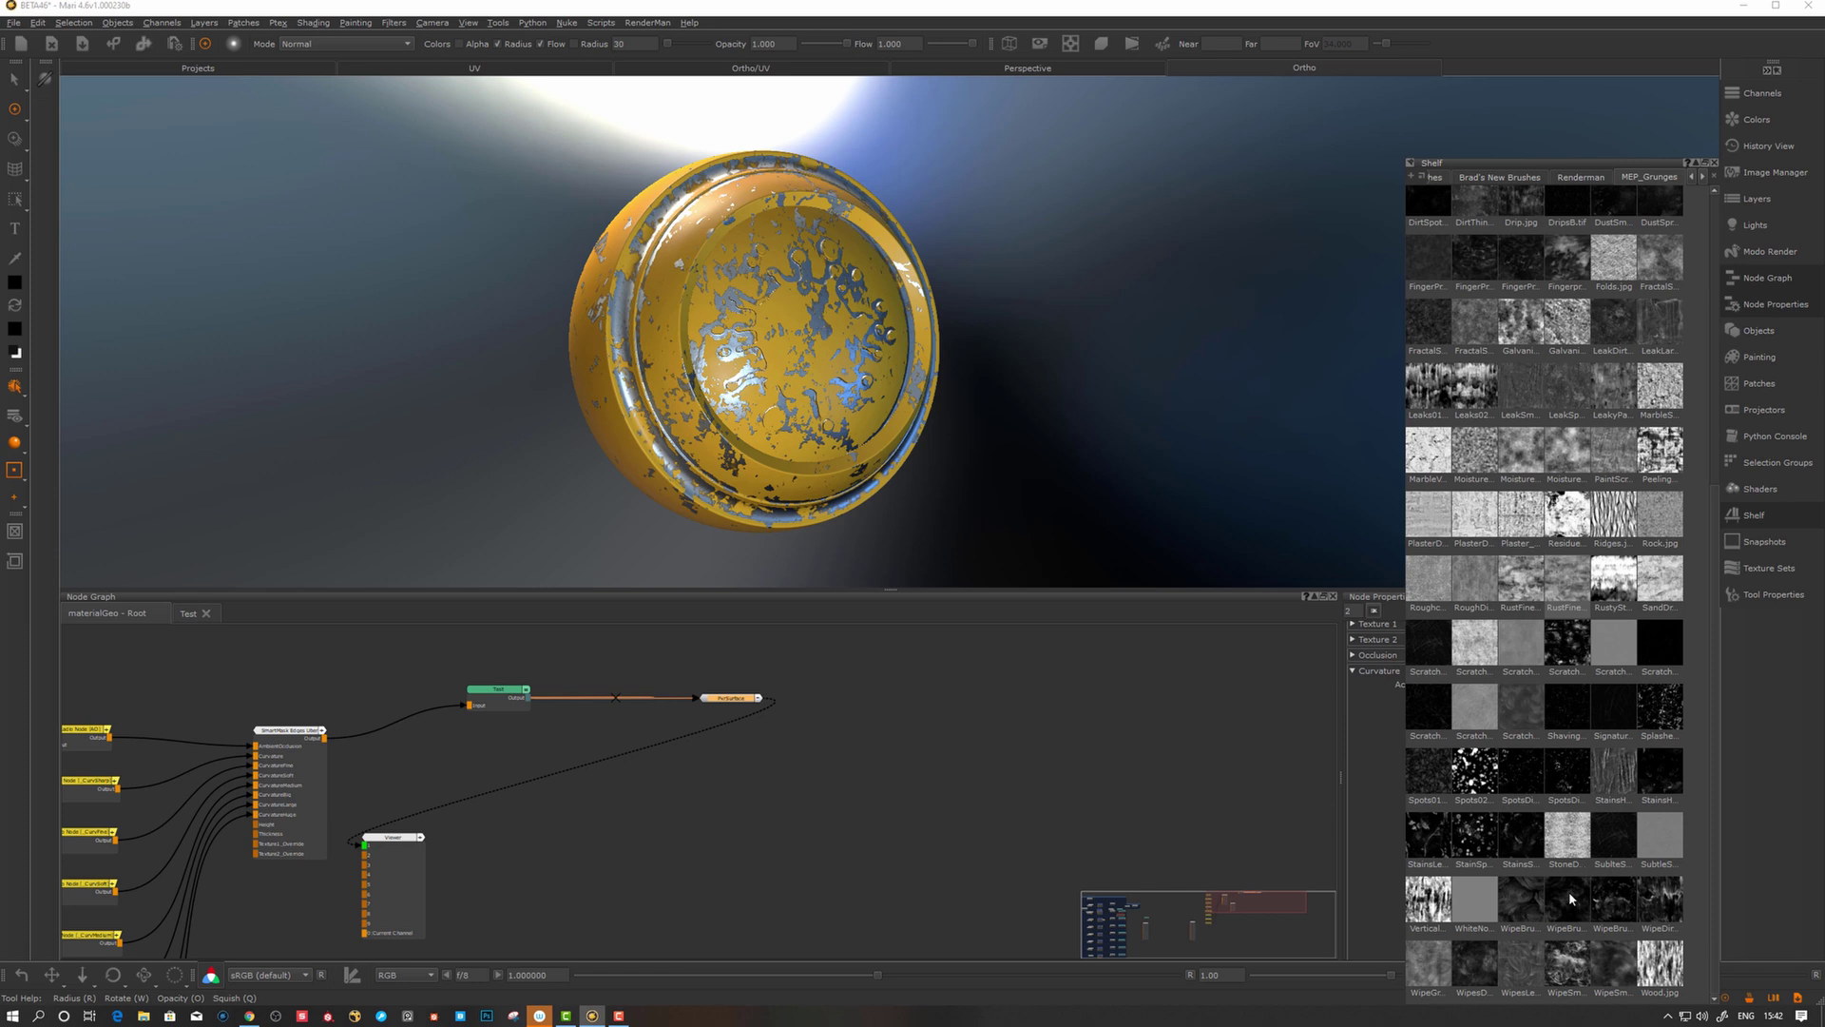
{"action": "scroll", "coordinate": [1616, 665], "scroll_direction": "up", "scroll_amount": 5}
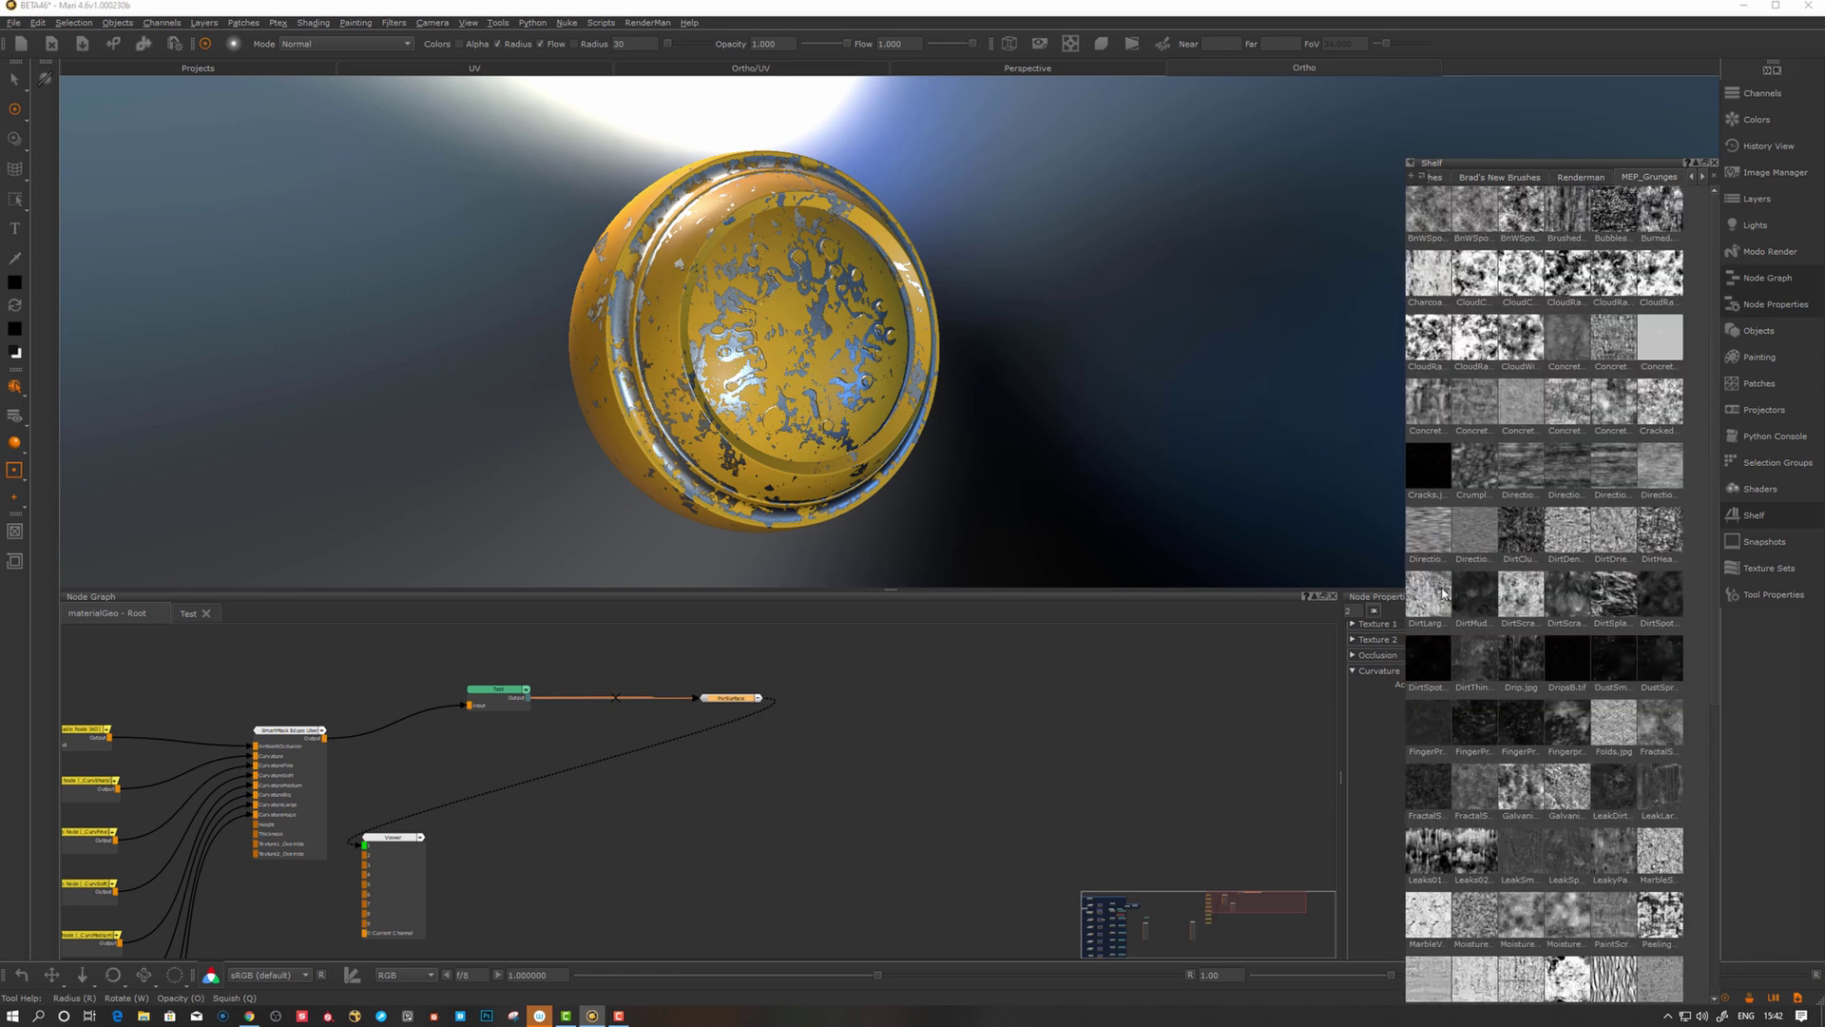
{"action": "scroll", "coordinate": [1504, 598], "scroll_direction": "down", "scroll_amount": 5}
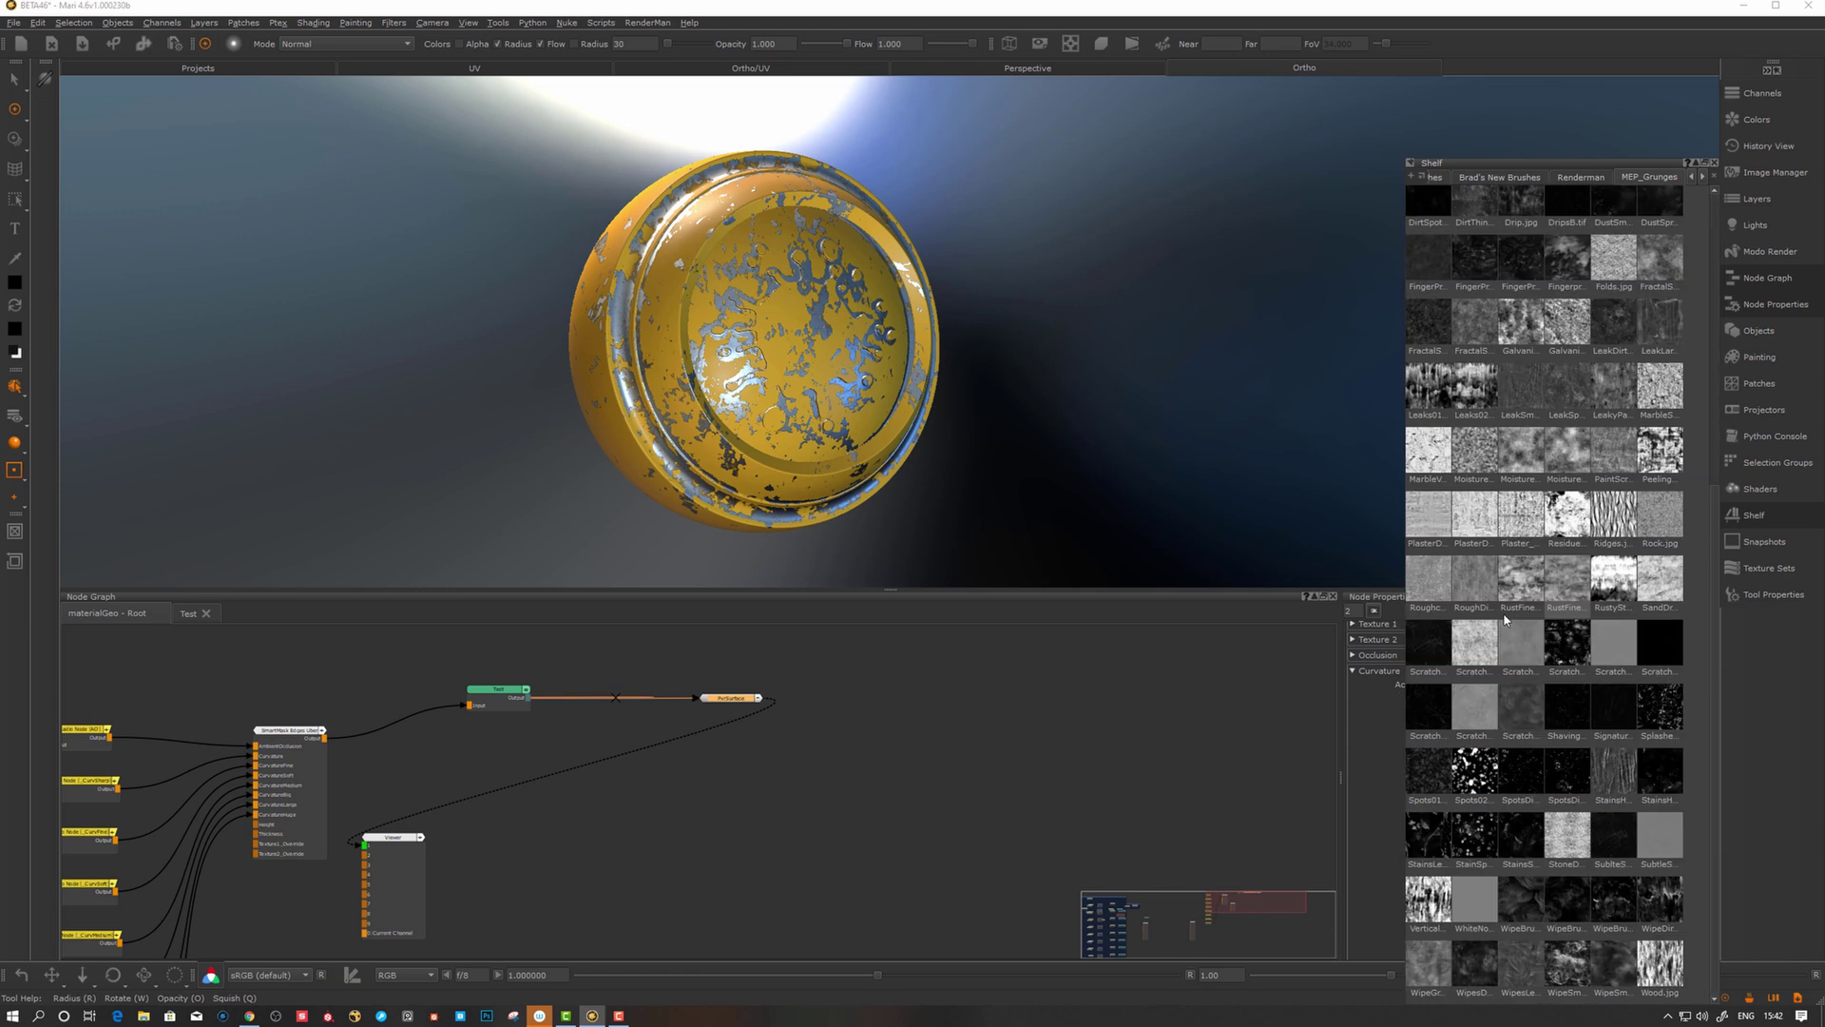
{"action": "scroll", "coordinate": [1499, 686], "scroll_direction": "up", "scroll_amount": 5}
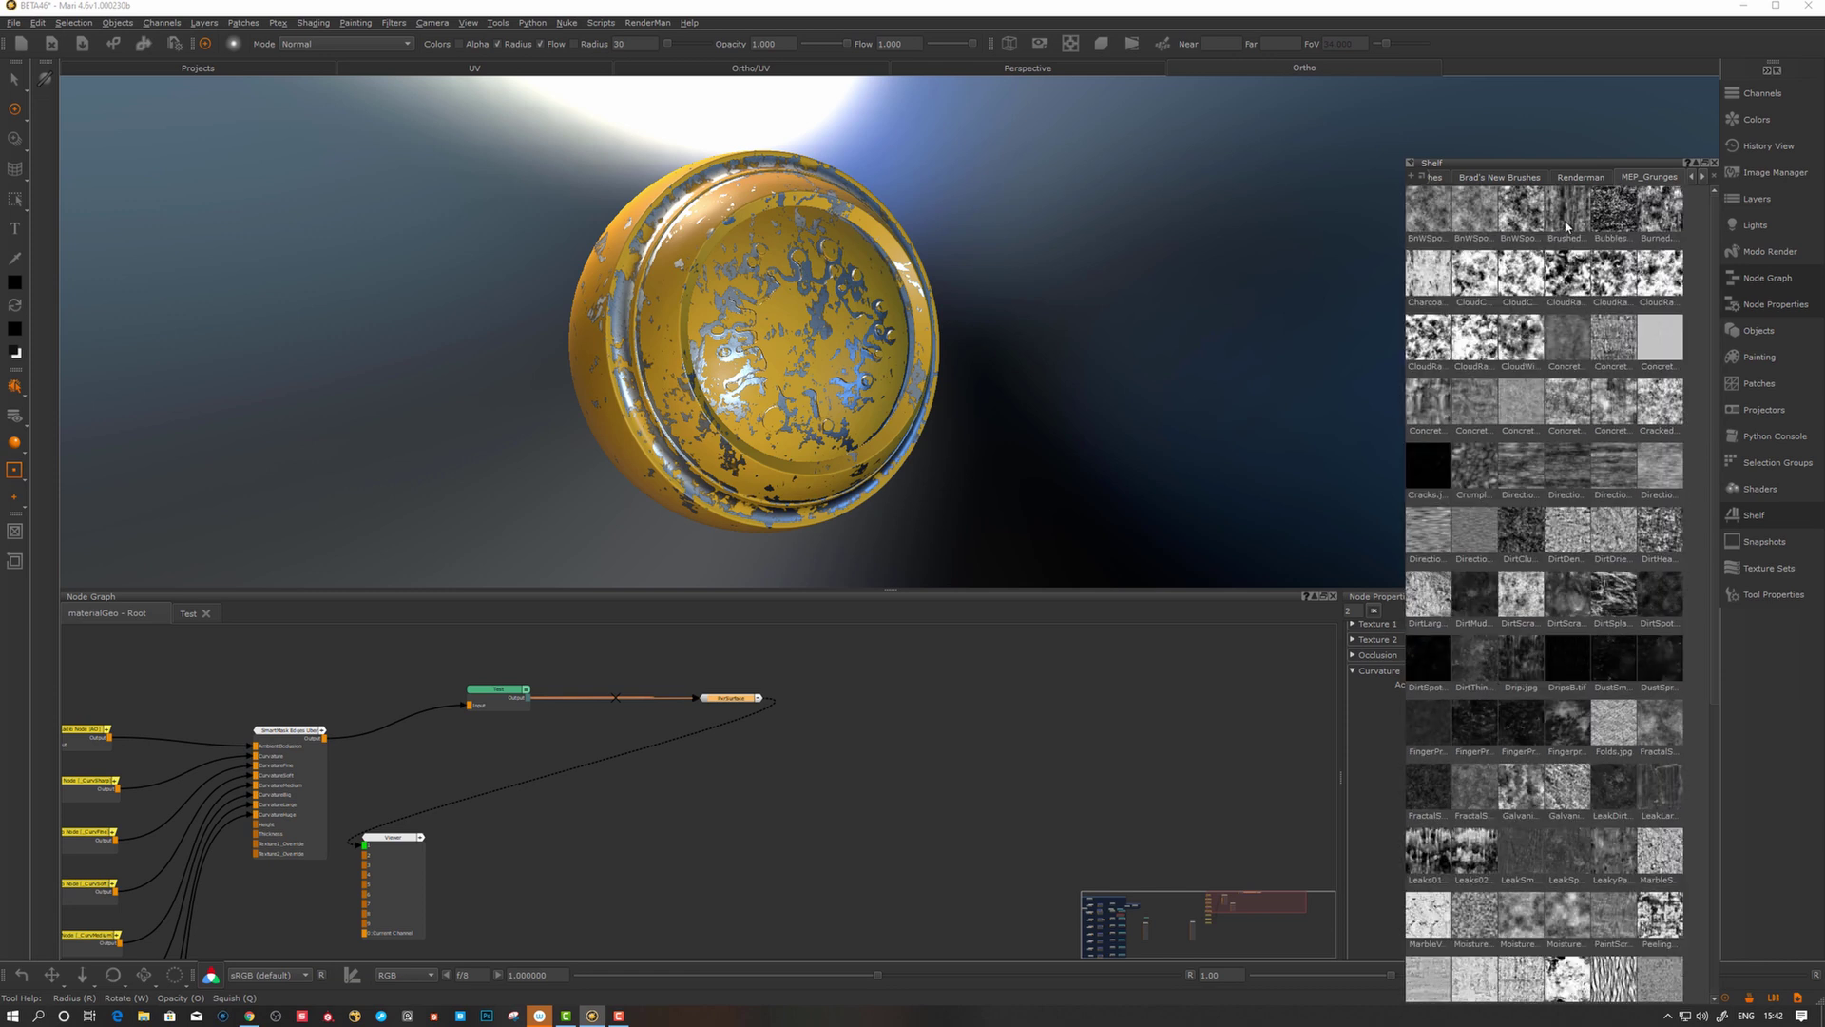
{"action": "scroll", "coordinate": [1517, 418], "scroll_direction": "down", "scroll_amount": 5}
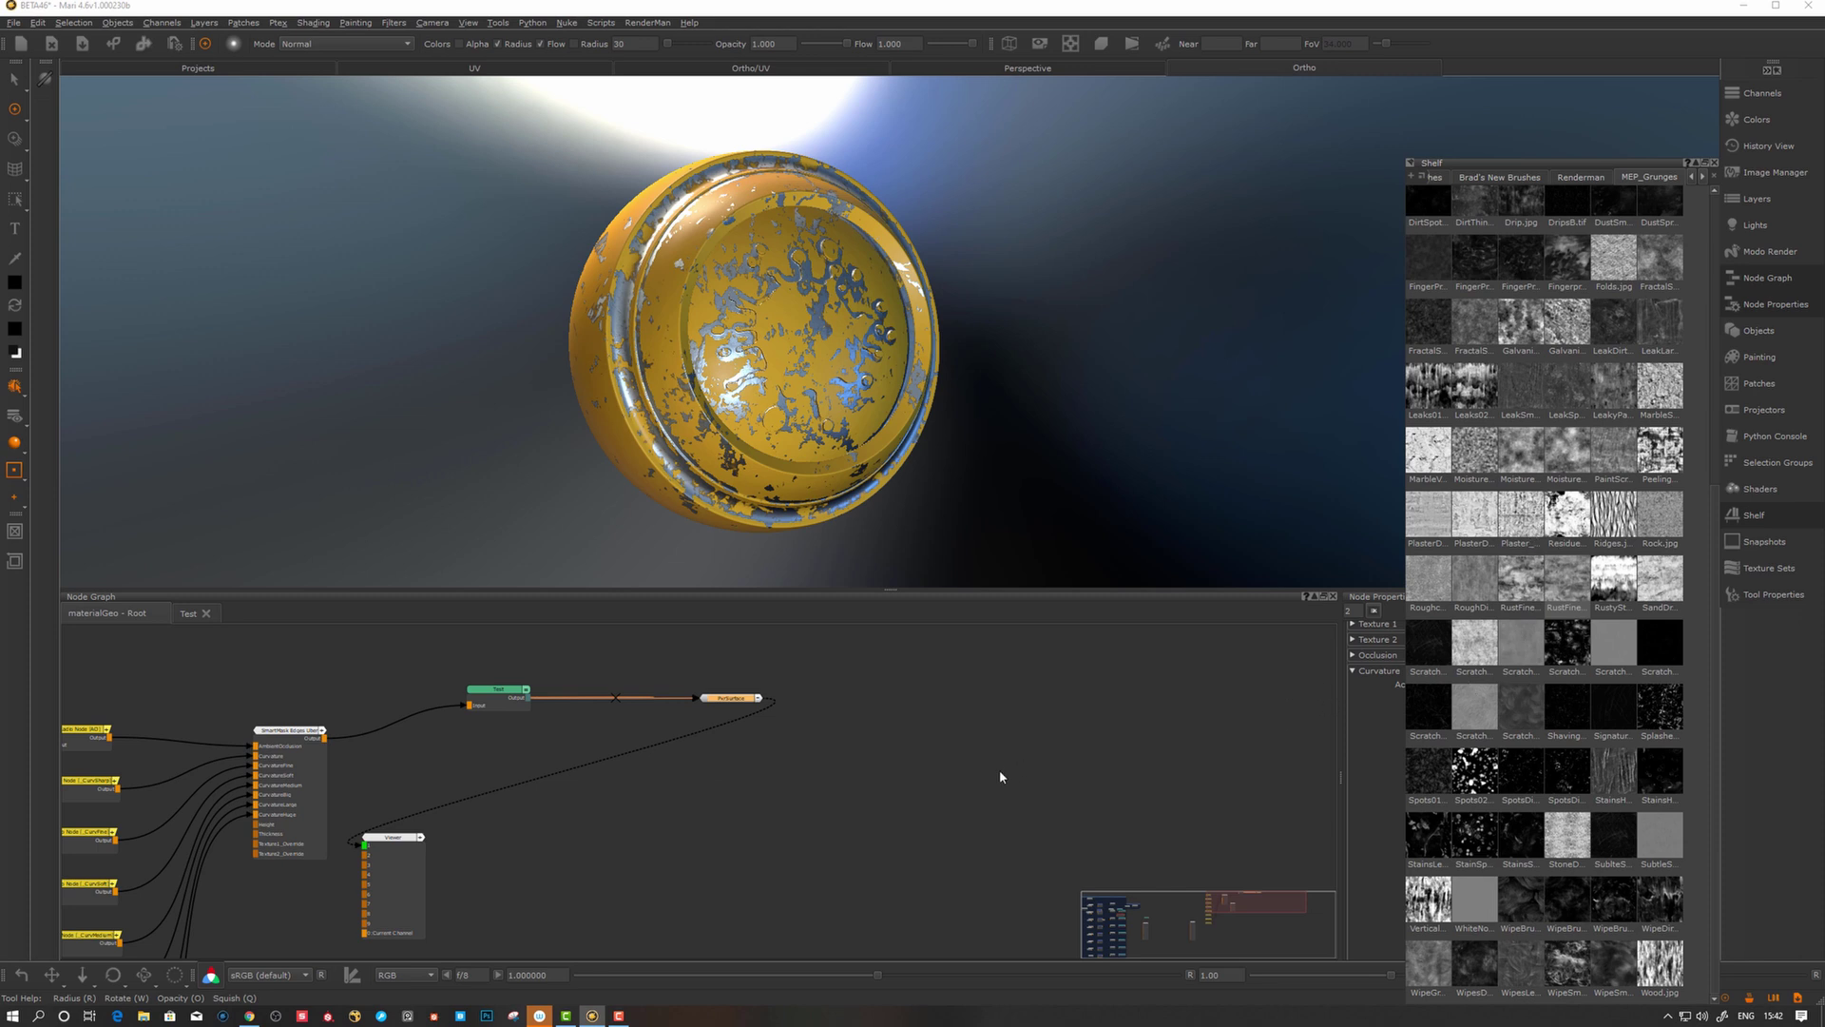
{"action": "left_click_drag", "start_coordinate": [973, 367], "coordinate": [1028, 424], "text": "alt"}
{"action": "left_click", "coordinate": [1768, 517]}
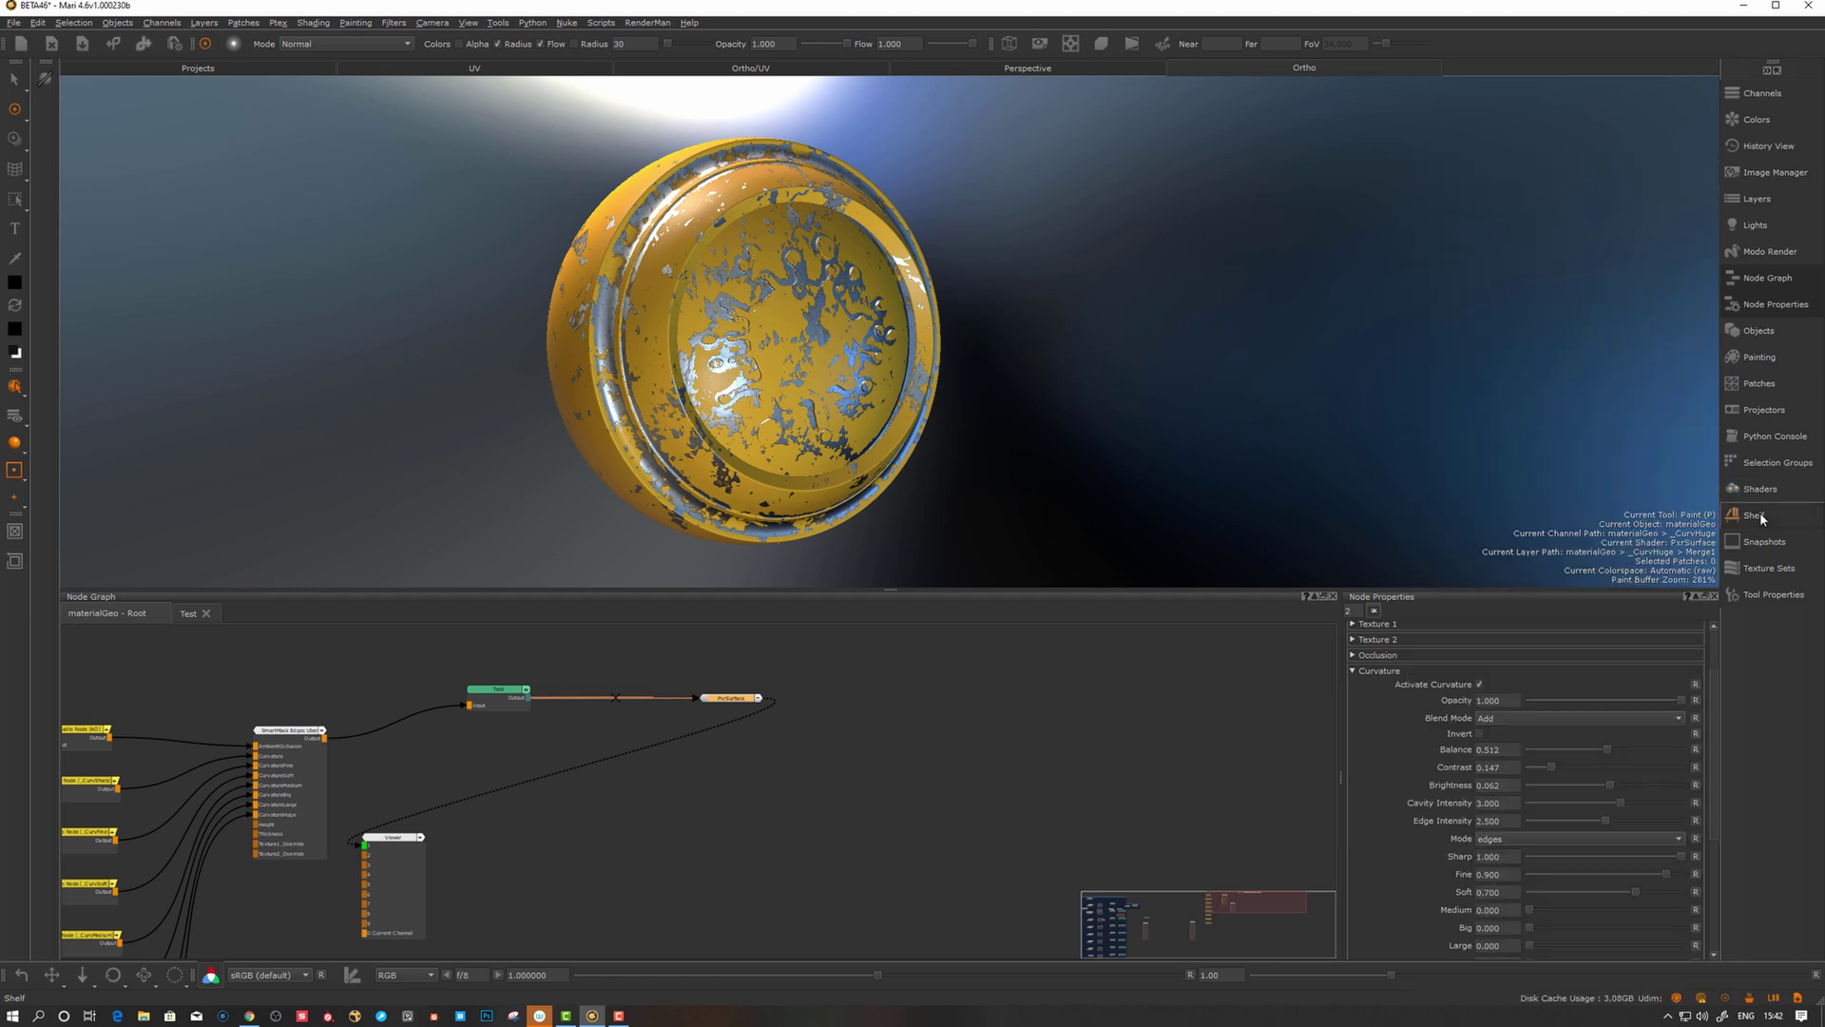
Step: Nudge the PxrSurface node slightly closer to the Test material and clear the node selection
{"action": "mouse_move", "coordinate": [1135, 436]}
{"action": "left_mouse_down", "text": "alt"}
{"action": "mouse_move", "coordinate": [1079, 459]}
{"action": "mouse_move", "coordinate": [1096, 441]}
{"action": "mouse_move", "coordinate": [1051, 437]}
{"action": "left_mouse_up", "text": "alt"}
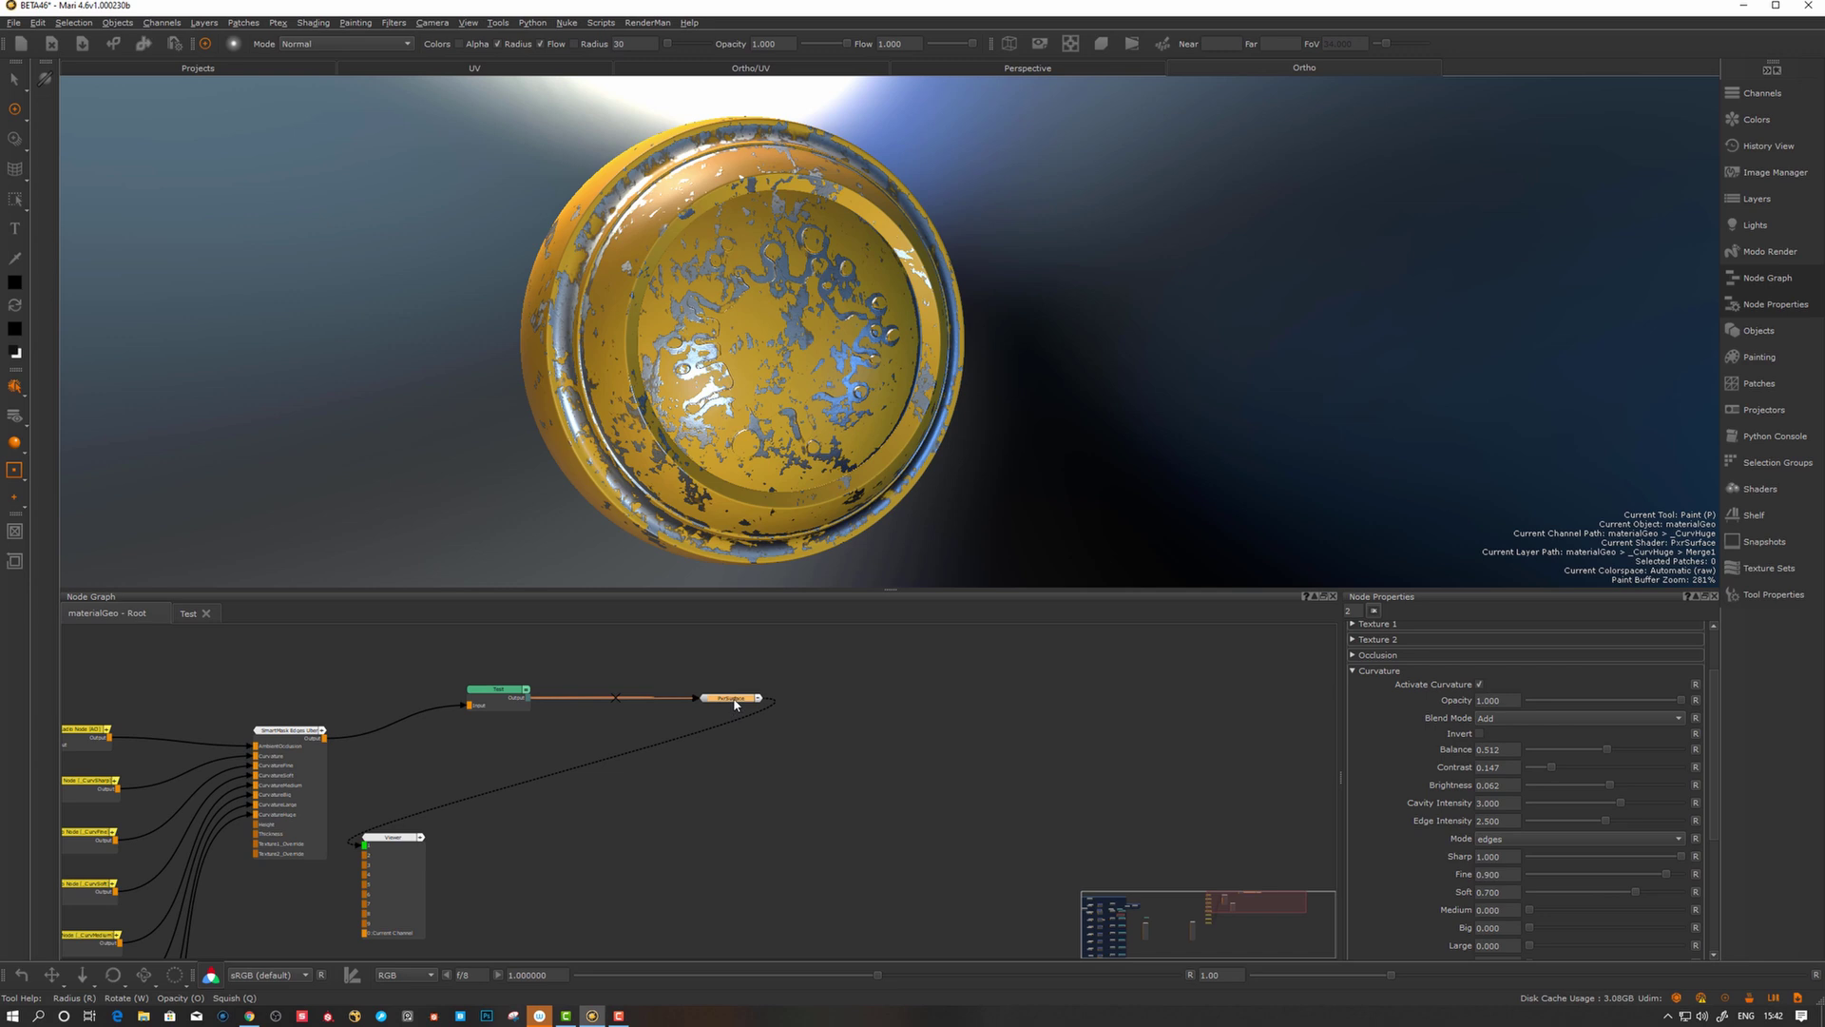
{"action": "left_click_drag", "start_coordinate": [736, 701], "coordinate": [725, 700]}
{"action": "mouse_move", "coordinate": [989, 379]}
{"action": "left_mouse_down", "text": "alt"}
{"action": "mouse_move", "coordinate": [1043, 383]}
{"action": "mouse_move", "coordinate": [928, 389]}
{"action": "left_mouse_up", "text": "alt"}
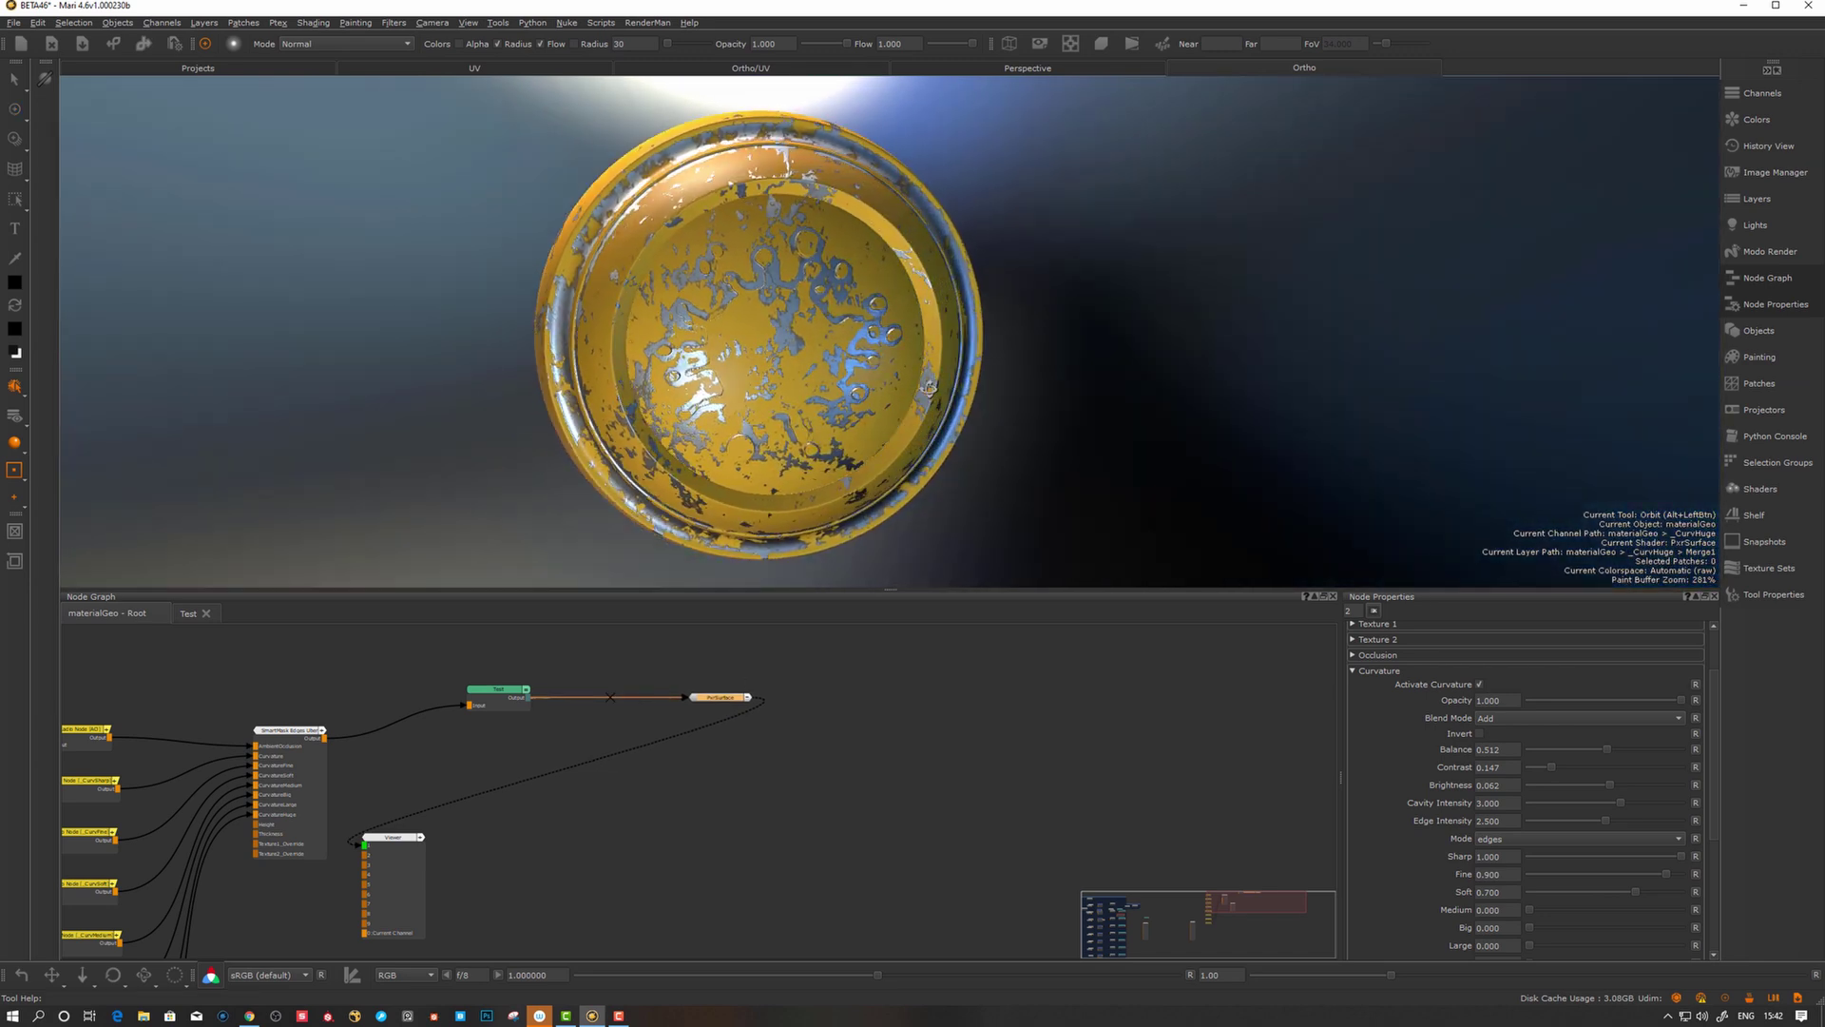
{"action": "left_click", "coordinate": [784, 762]}
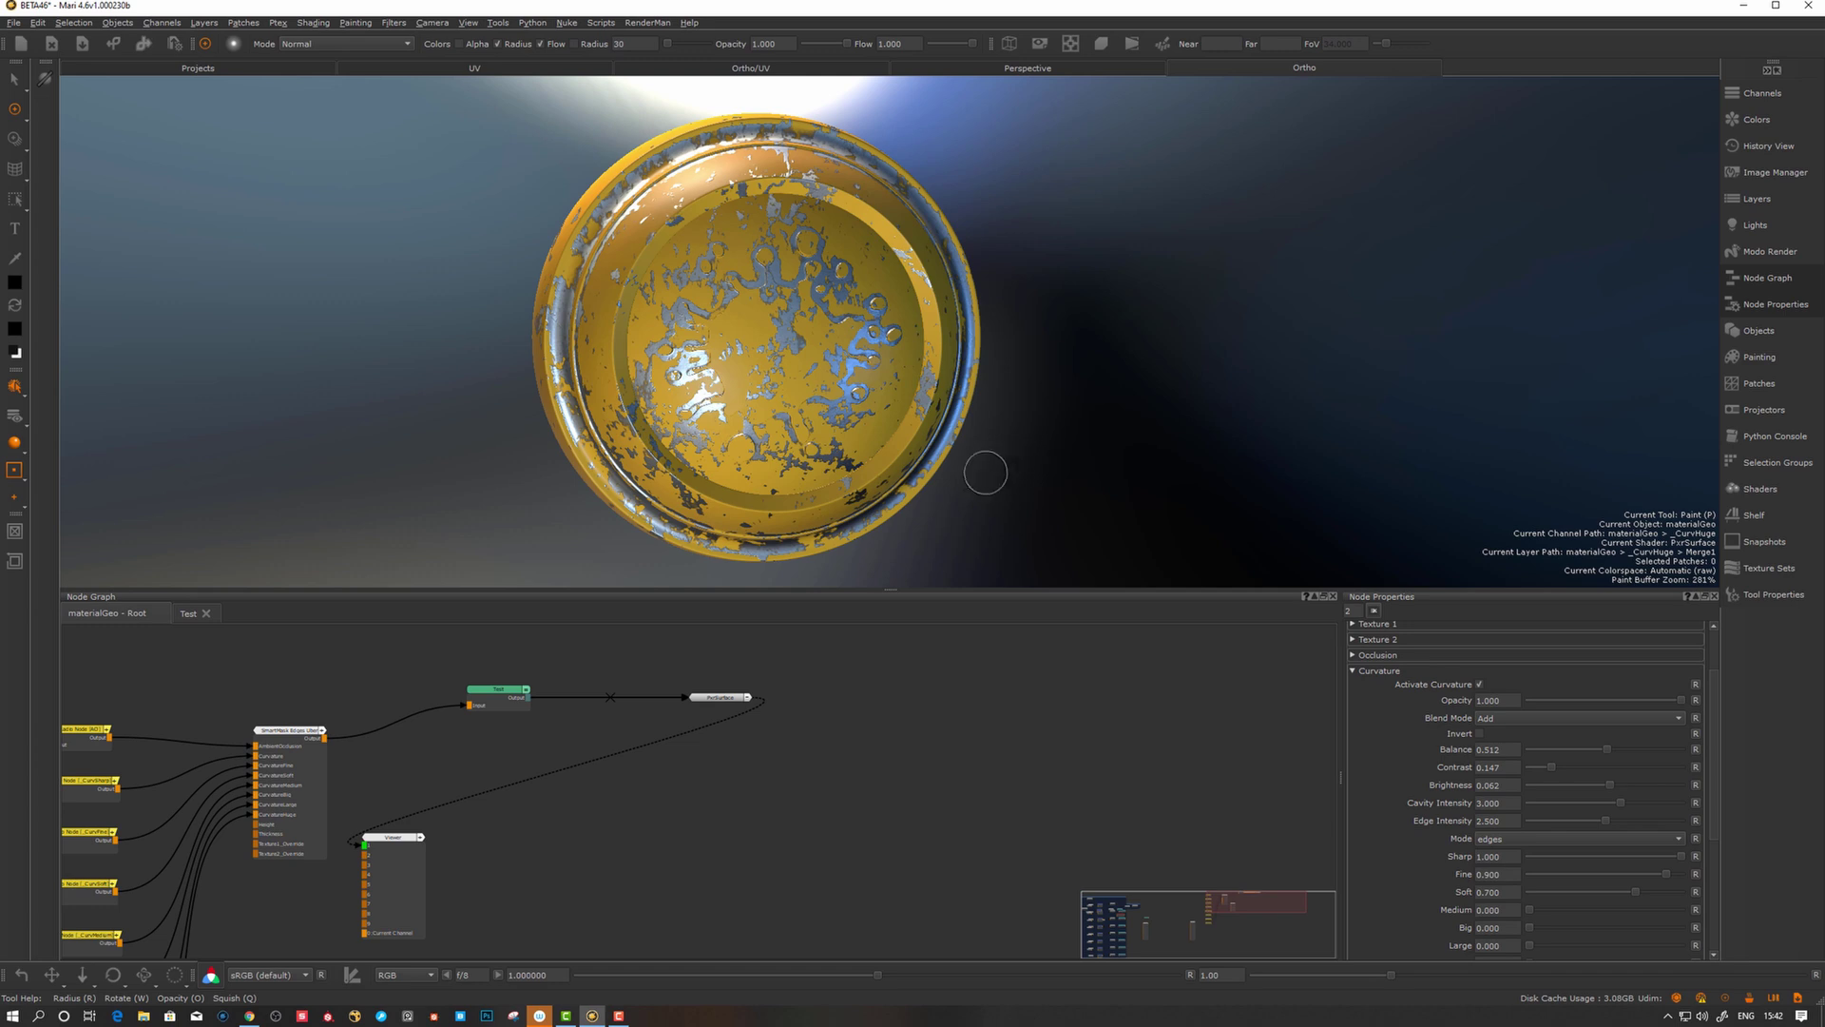
{"action": "mouse_move", "coordinate": [985, 472]}
{"action": "left_mouse_down", "text": "alt"}
{"action": "mouse_move", "coordinate": [1080, 456]}
{"action": "mouse_move", "coordinate": [1055, 468]}
{"action": "left_mouse_up", "text": "alt"}
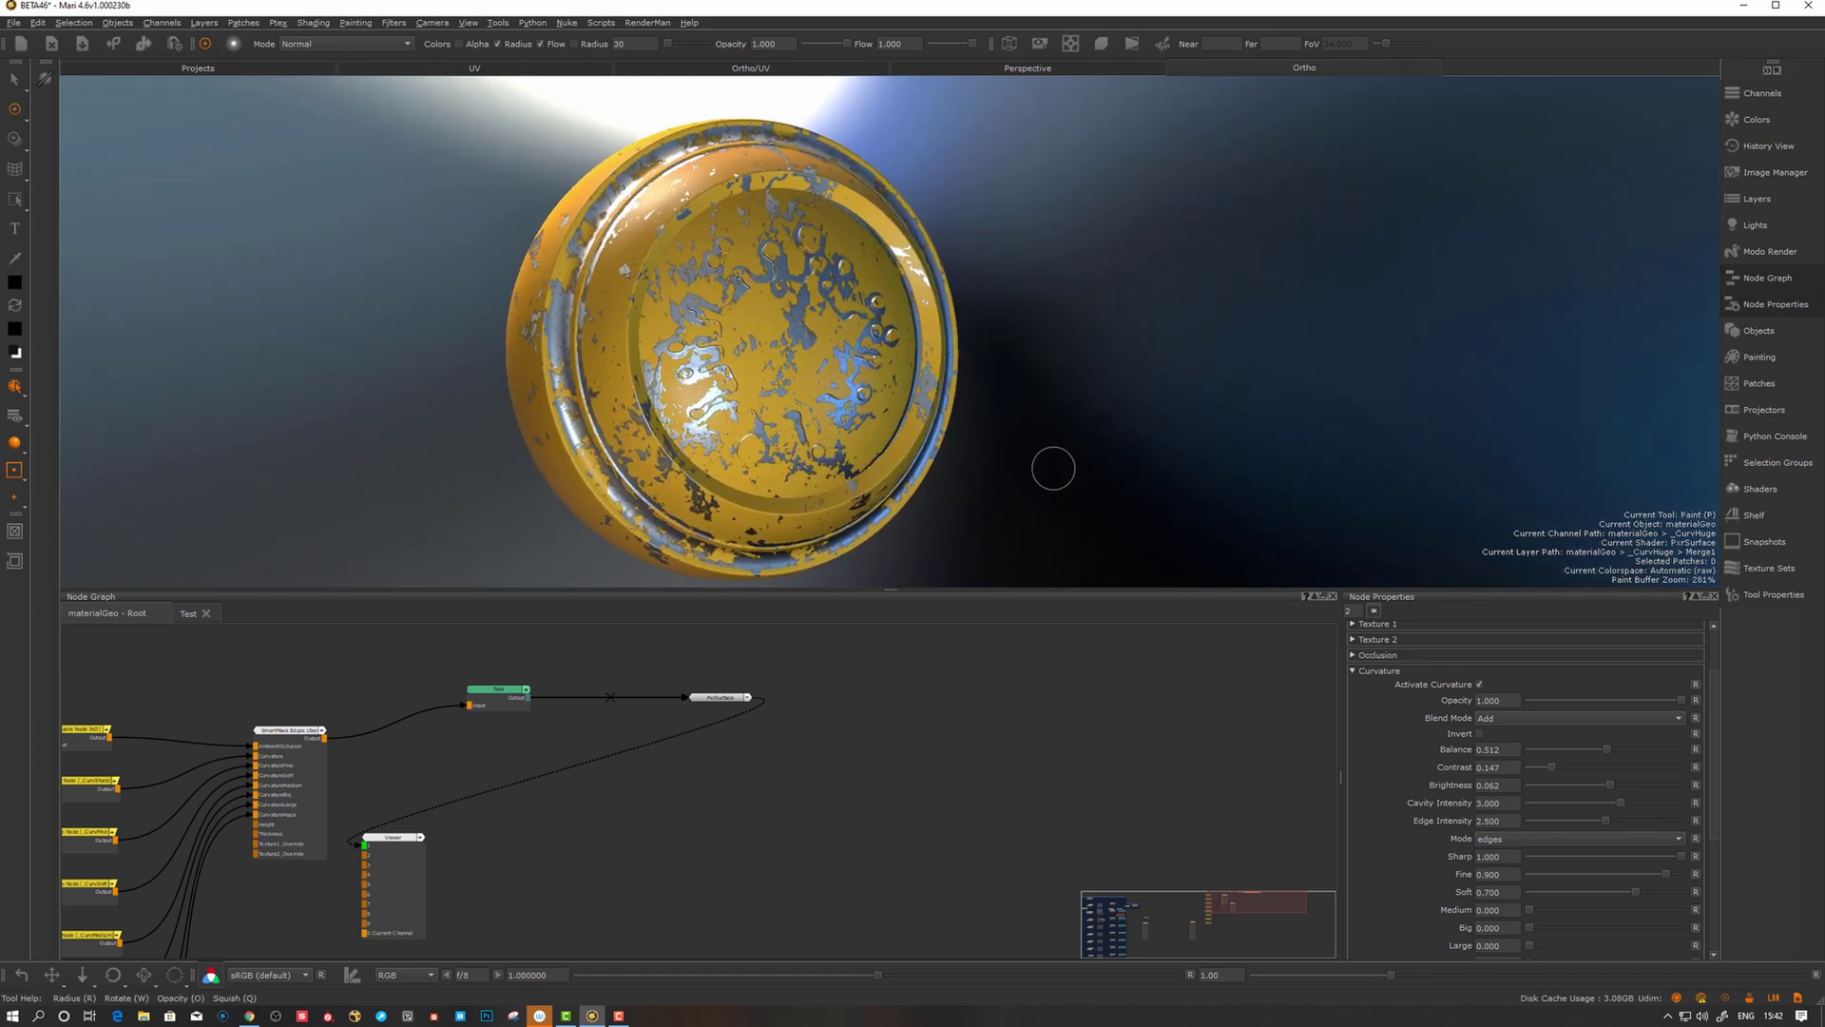